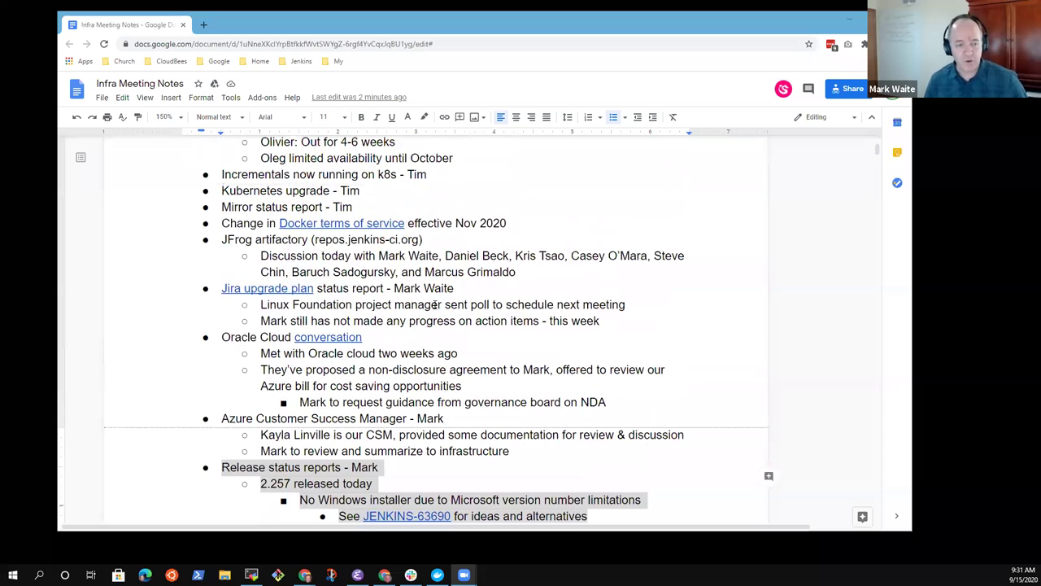
- Delete the last name and its bullet from the attendees list of the 2020-09-15 meeting
scroll(439, 314, "up", 5)
scroll(346, 245, "down", 1)
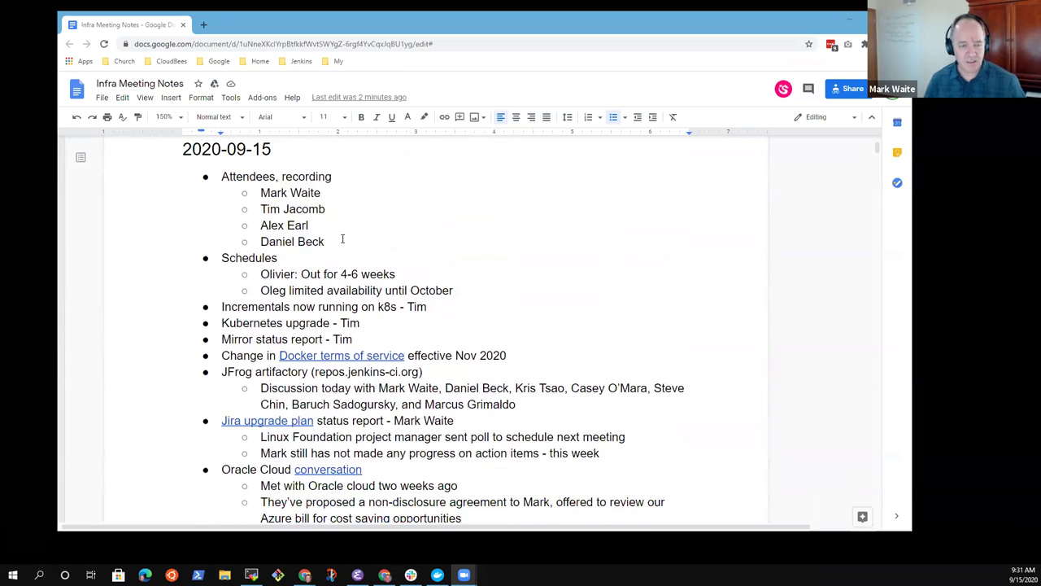
left_click(332, 247)
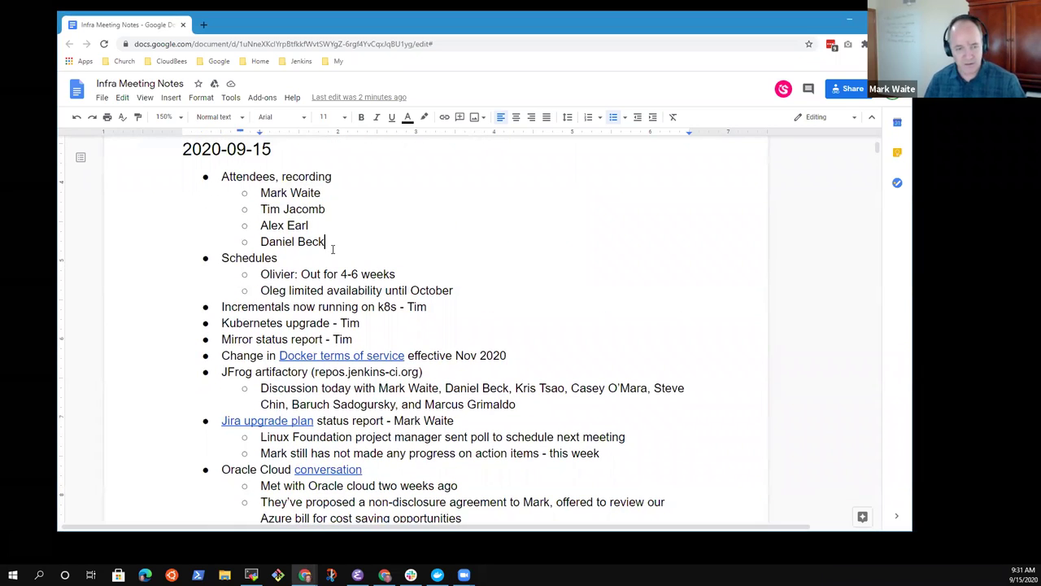
key("ctrl+BackSpace")
key("ctrl+BackSpace")
key("BackSpace")
key("BackSpace")
- Review the agenda by highlighting the Incrementals, Kubernetes upgrade, Mirror status report and Docker terms of service items one after another
key("Down")
key("Down")
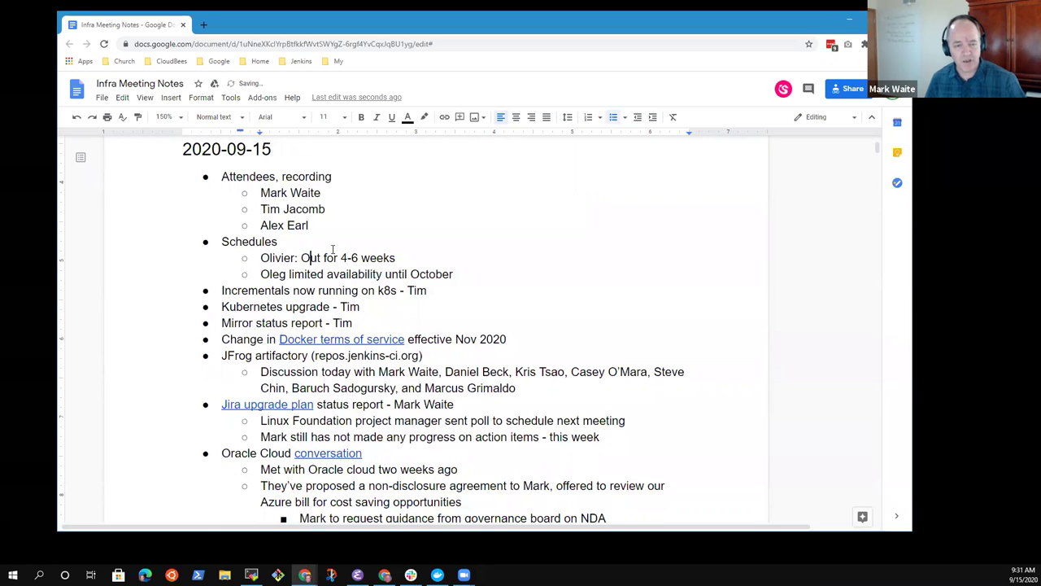
key("Down")
key("Down")
key("Home")
key("shift+End")
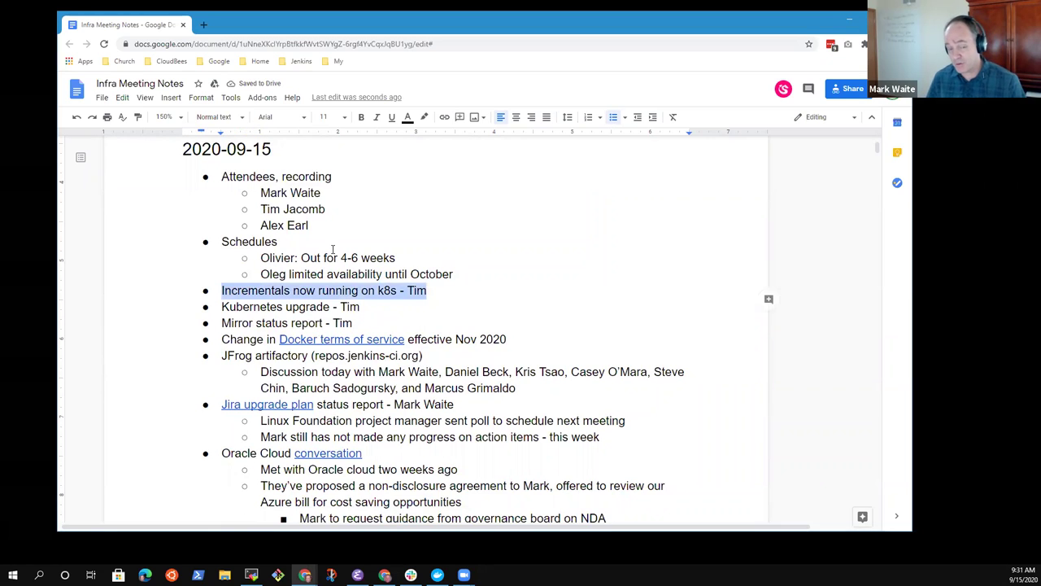
key("Down")
key("Home")
key("shift+End")
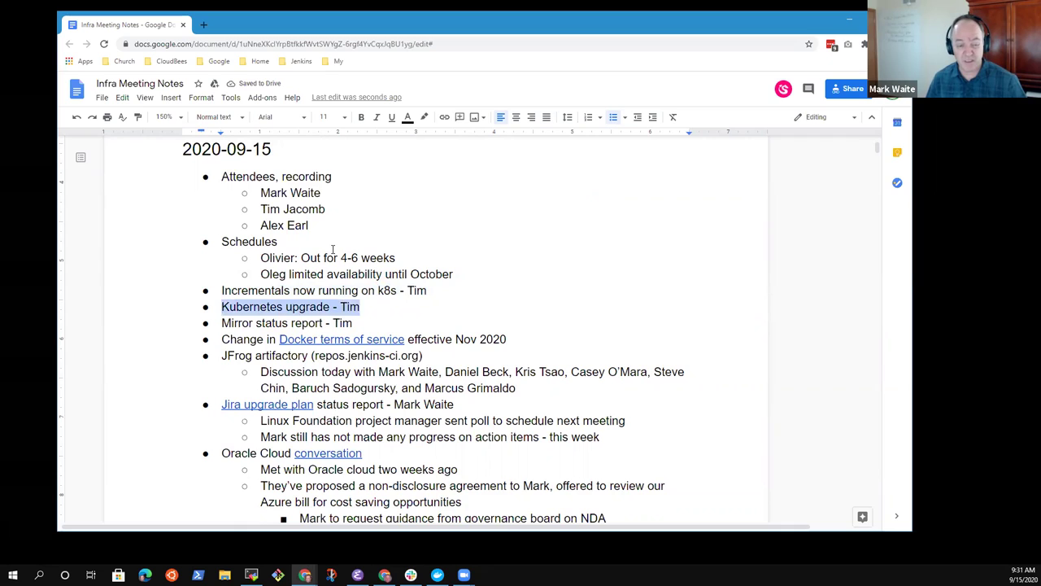
key("Down")
key("Home")
key("shift+End")
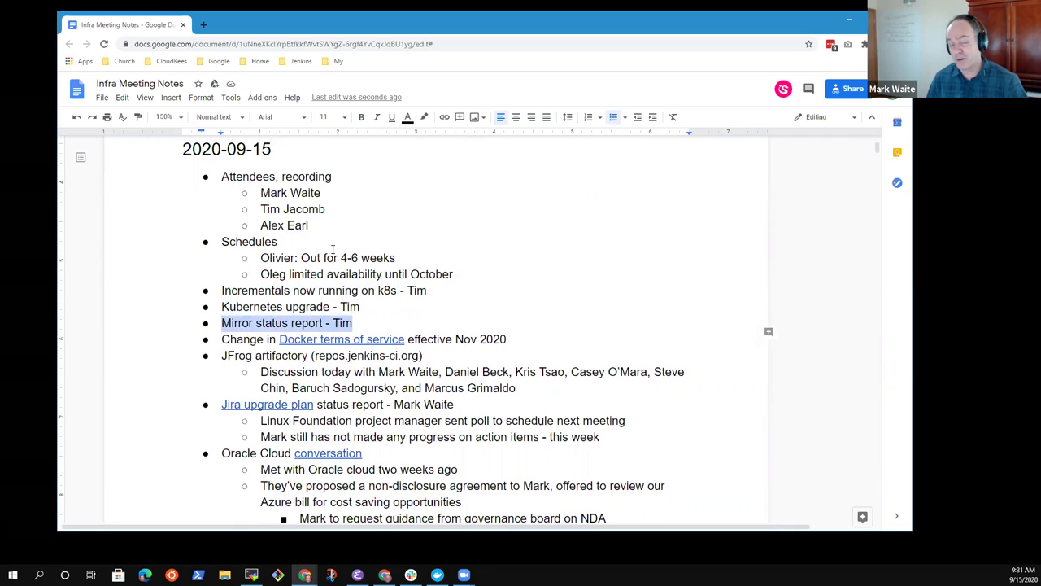
key("Down")
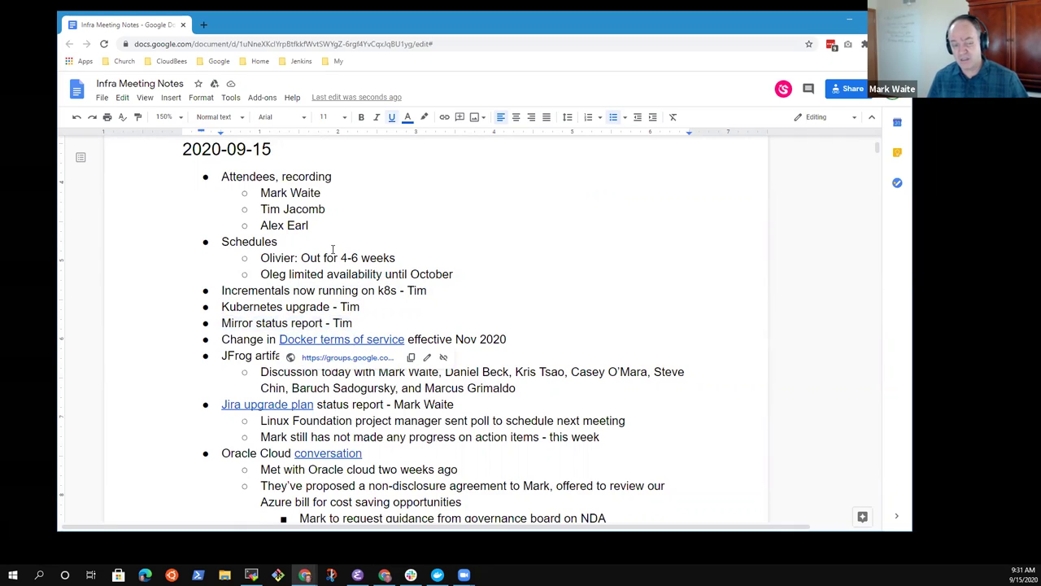
key("Home")
key("shift+End")
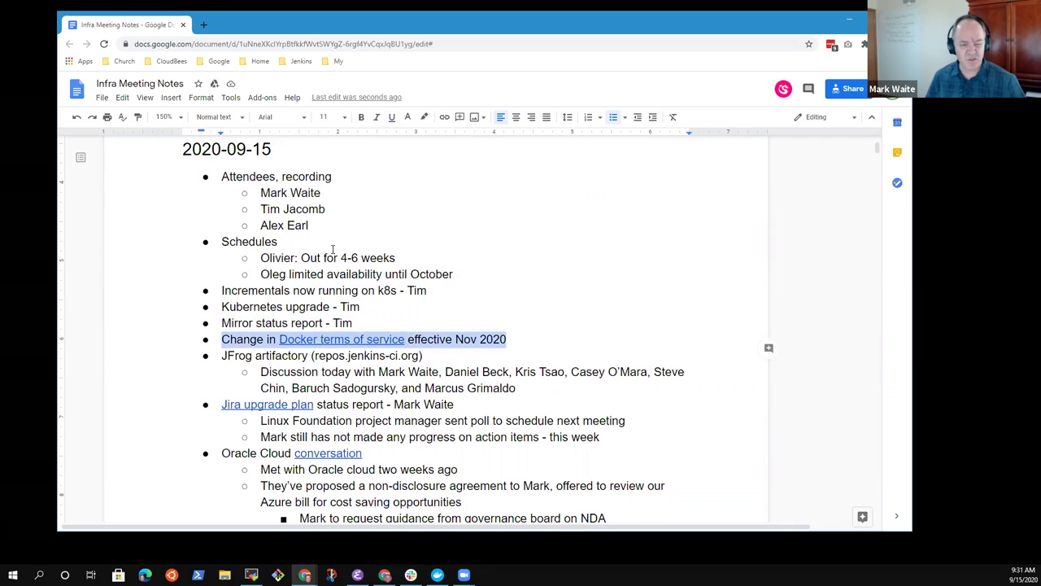
- Review the remaining agenda items from JFrog artifactory through Jira upgrade plan and Oracle Cloud to Azure Customer Success Manager
key("Down")
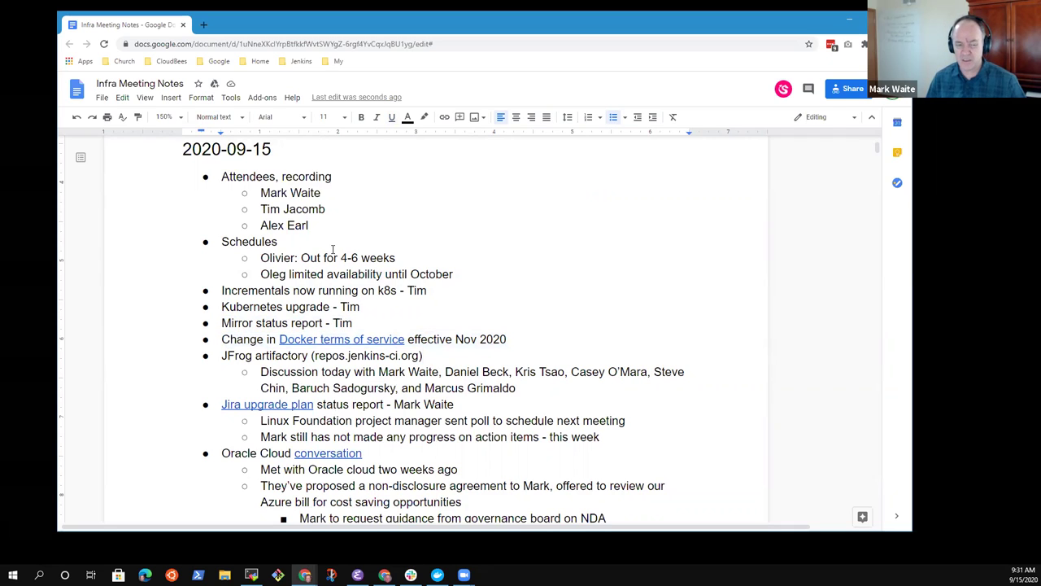
key("shift+End")
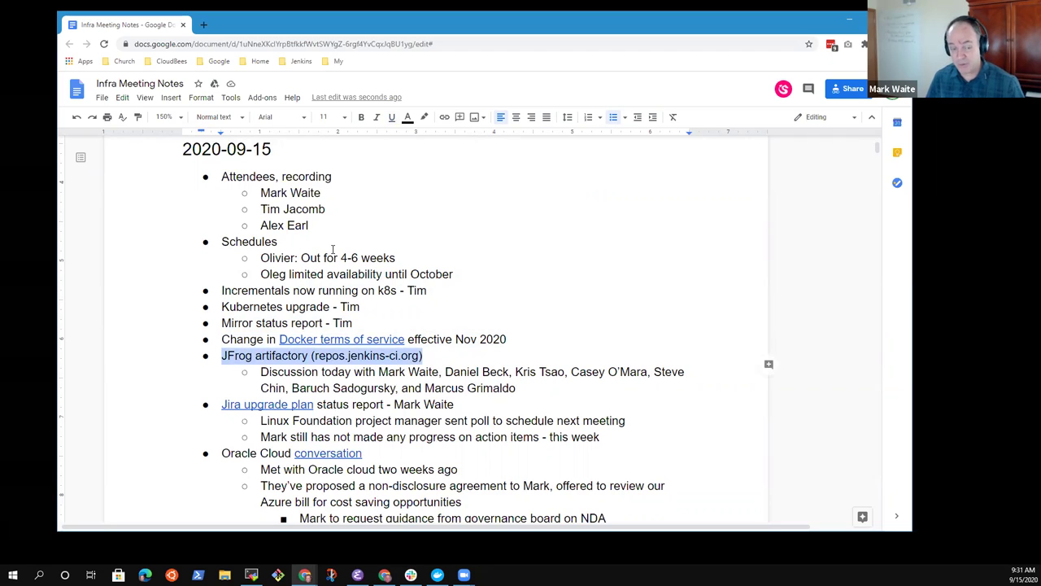
key("Down")
key("Down")
key("Home")
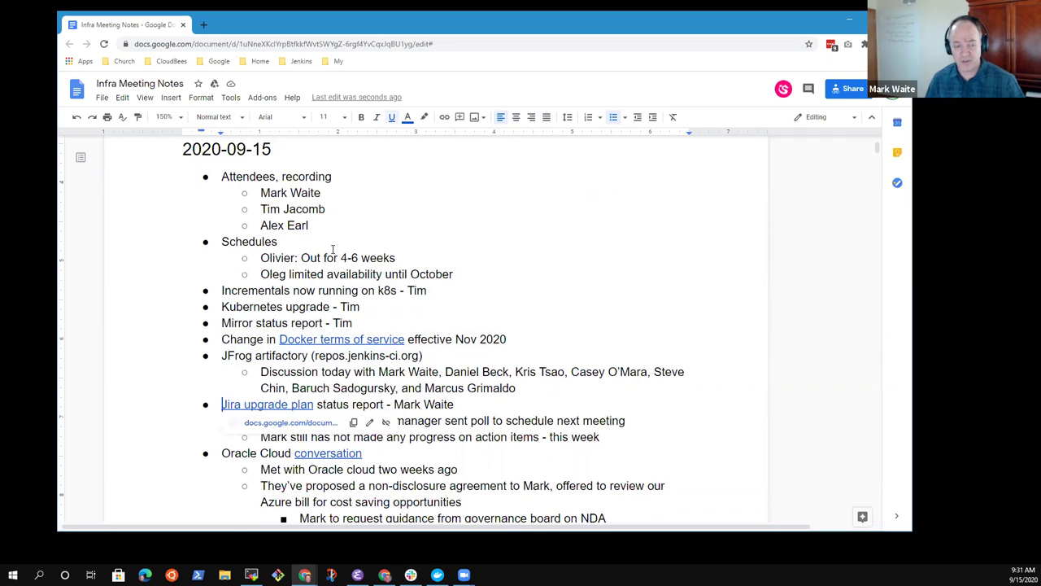
key("shift+End")
key("Down")
key("Down")
key("Down")
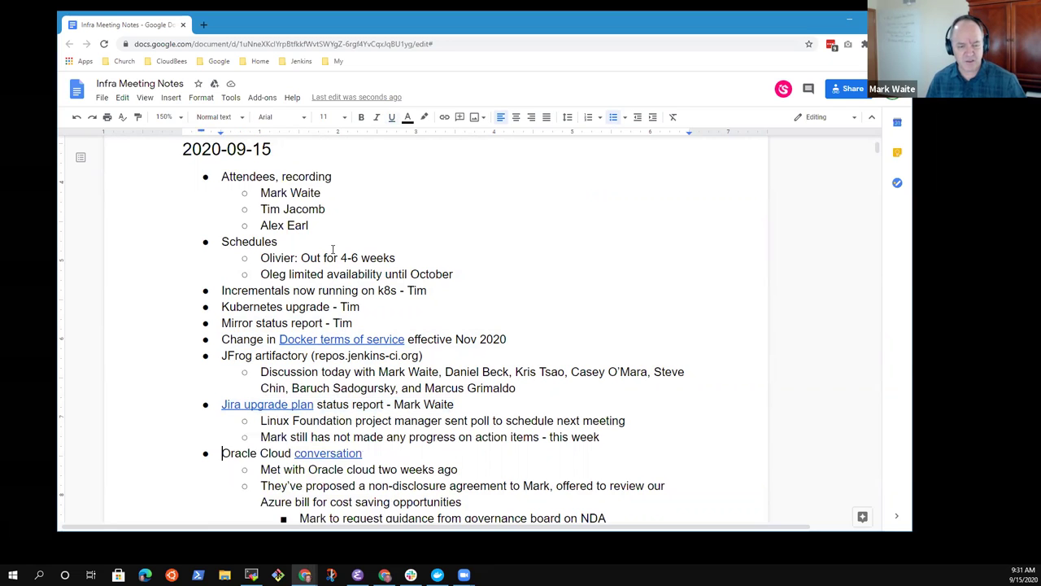
key("shift+Home")
key("Down")
key("Down")
key("Down")
key("Down")
key("Down")
key("Down")
key("Up")
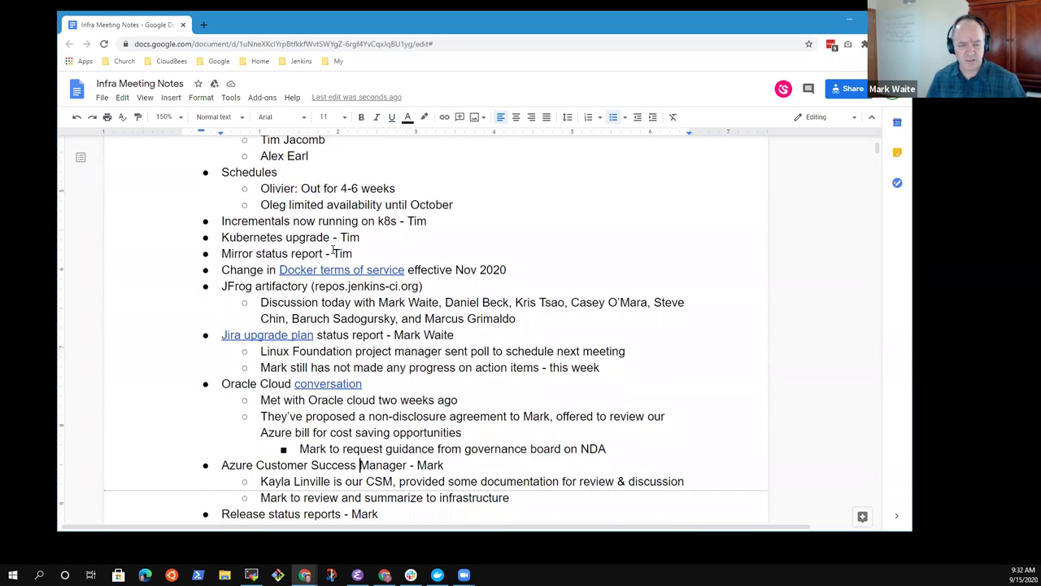
- Copy the "Release status reports" item with all its sub-bullets and remove it from the end of the 2020-09-15 agenda
key("Down")
key("Down")
key("Down")
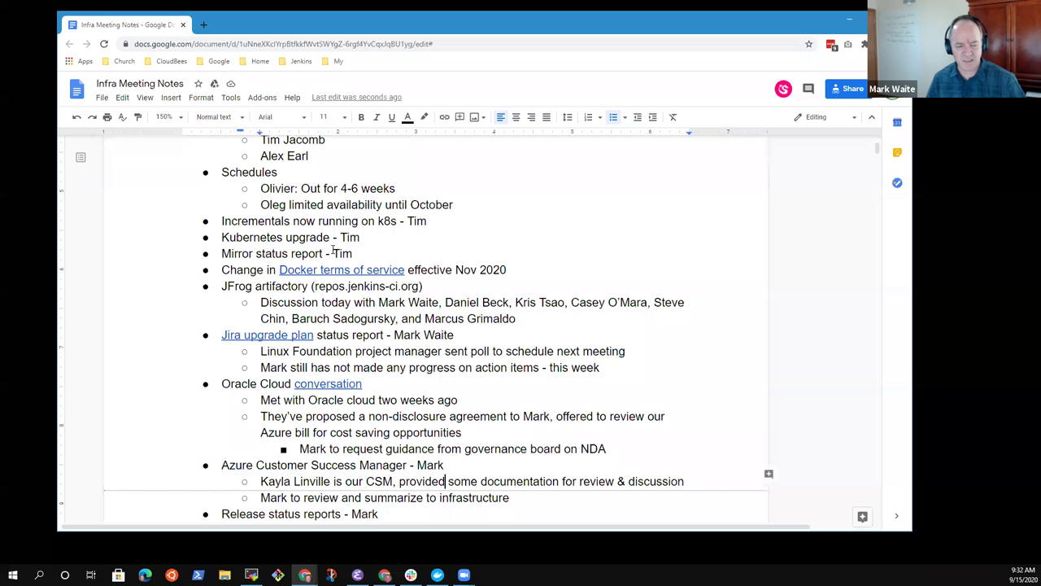
key("shift+Down")
key("shift+Down")
key("shift+Down")
key("shift+Down")
key("ctrl+c")
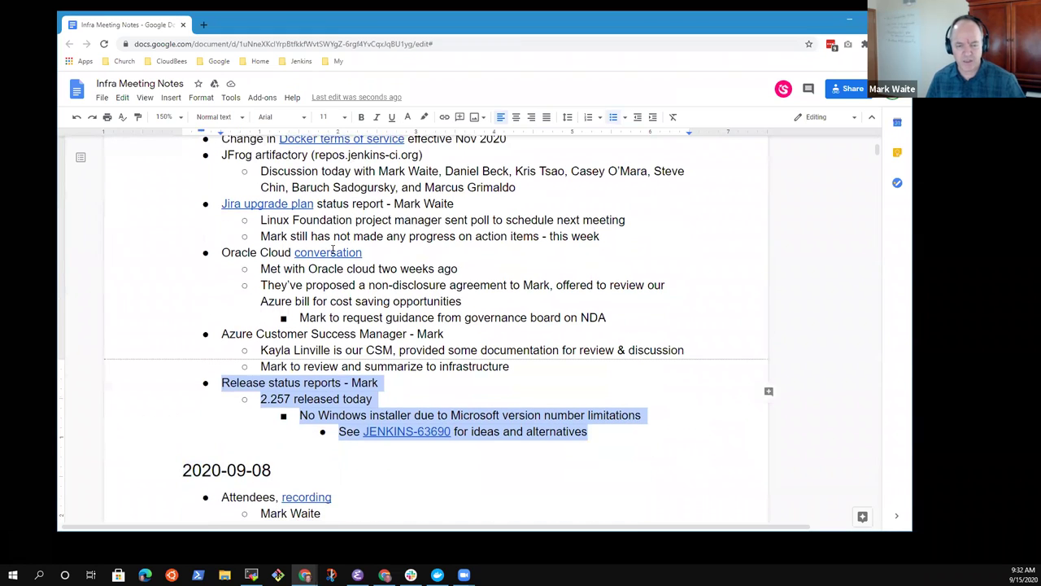
key("BackSpace")
- Insert a new bullet above the Jira upgrade plan item and paste the copied release status block there
key("Up")
key("Up")
key("Up")
key("Up")
key("Up")
key("Up")
key("Up")
key("Up")
key("Up")
key("Up")
key("Up")
key("Up")
key("Up")
key("Up")
key("Up")
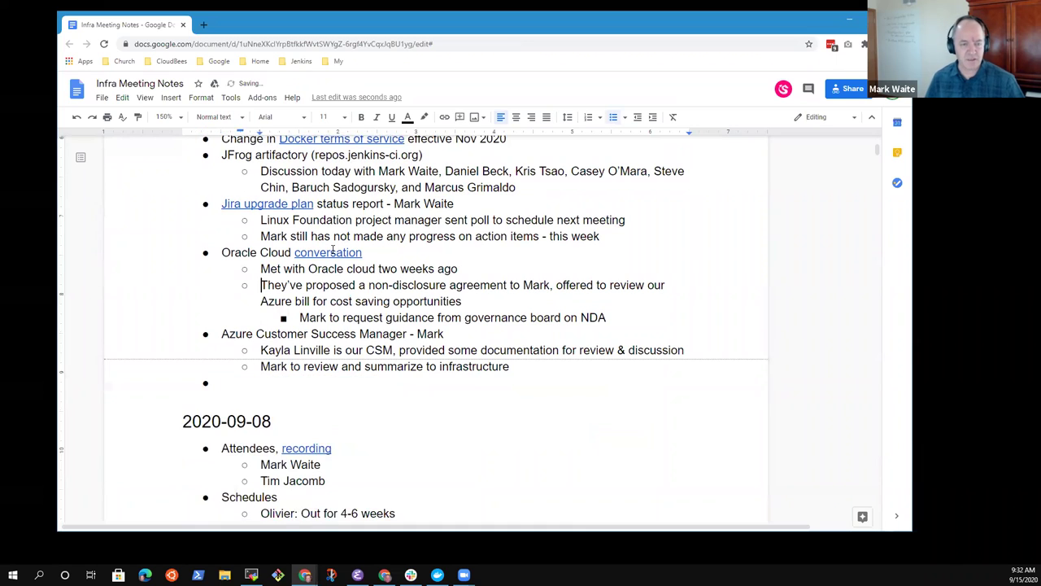
key("Down")
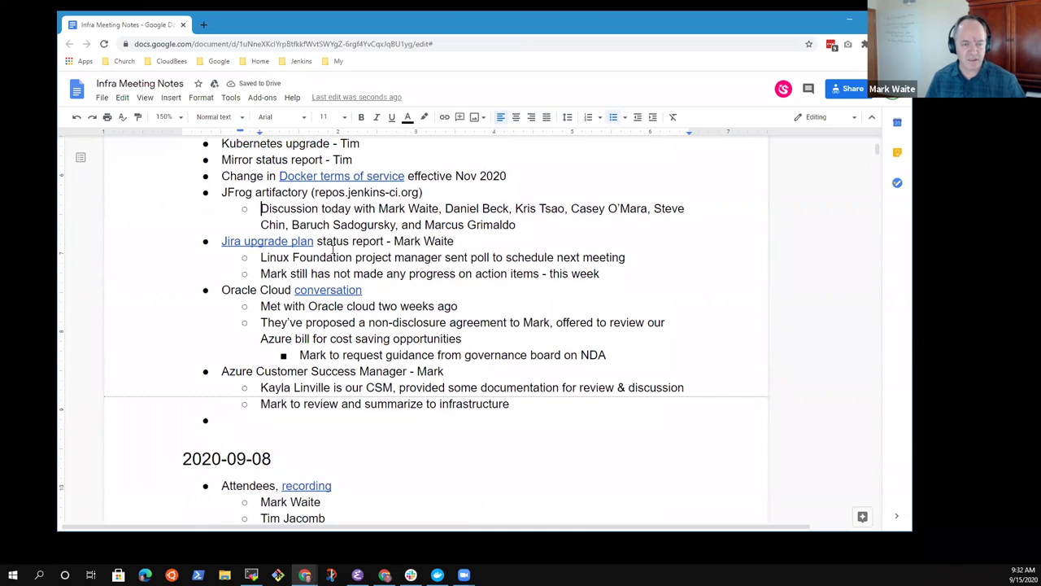
key("Down")
key("Down")
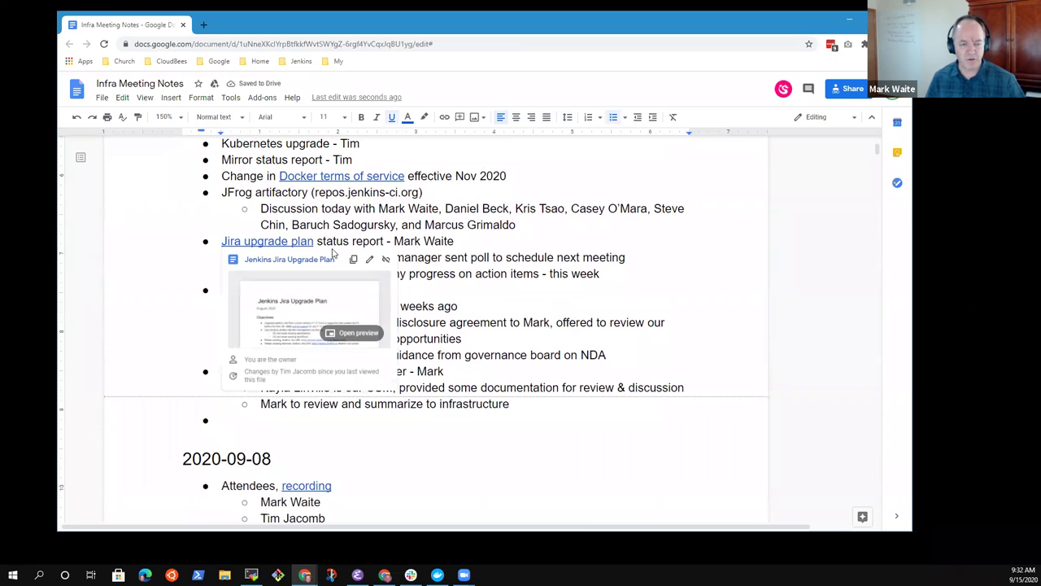
key("Return")
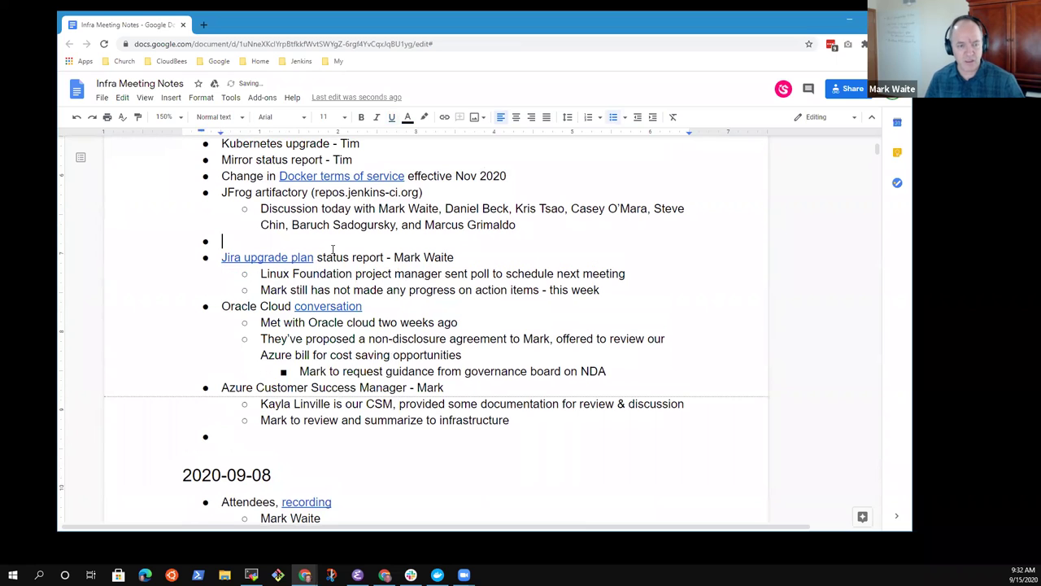
key("ctrl+v")
- Remove the leftover empty bullet at the end of the 2020-09-15 agenda
key("Down")
key("Down")
key("Down")
key("Down")
key("Down")
key("Down")
key("Down")
key("Down")
key("Down")
key("Down")
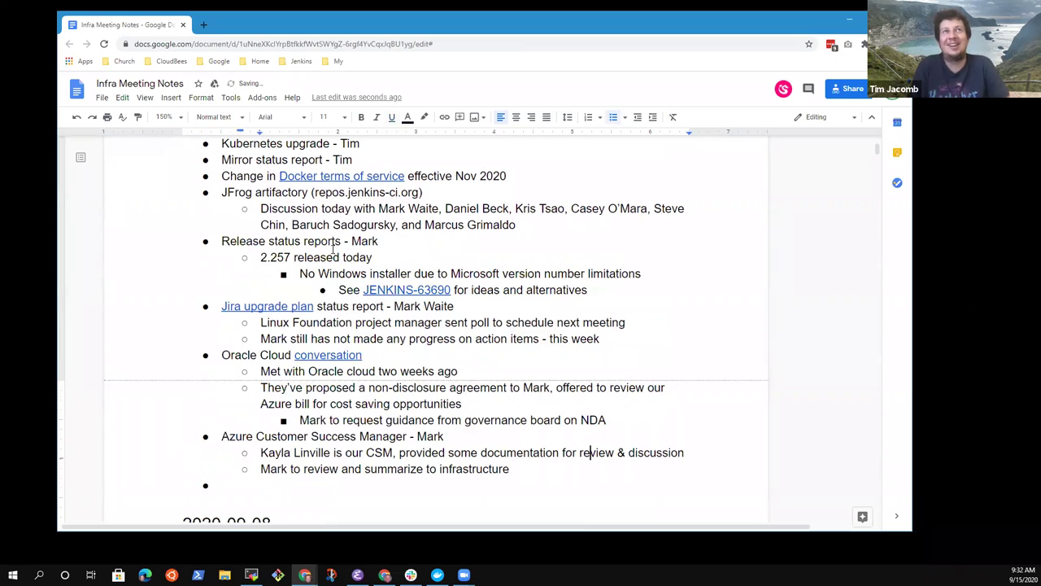
key("BackSpace")
key("BackSpace")
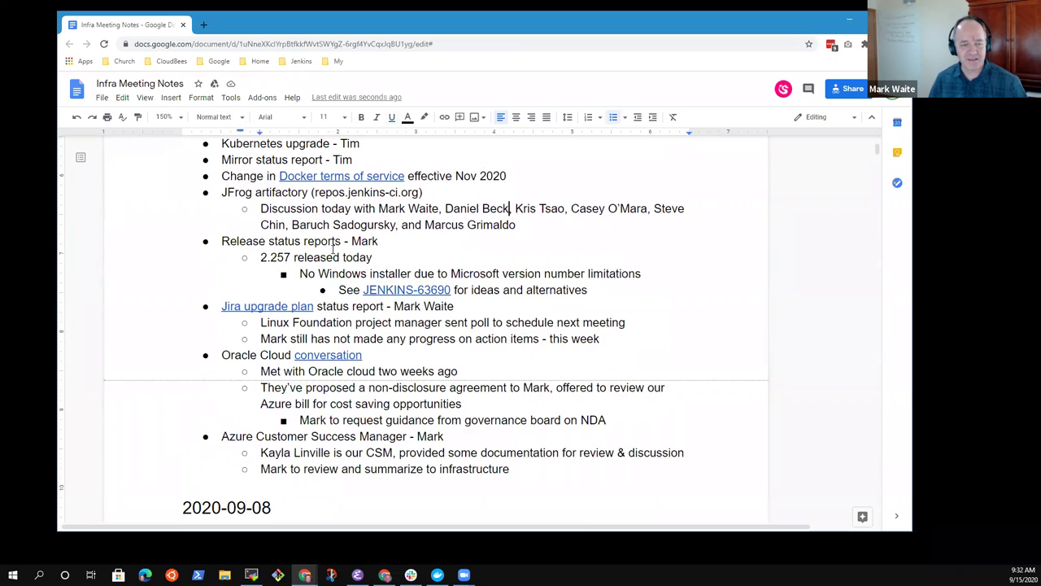
- Add an indented sub-bullet under the "Incrementals now running on k8s" item
key("Up")
key("Up")
key("Up")
key("Up")
key("Up")
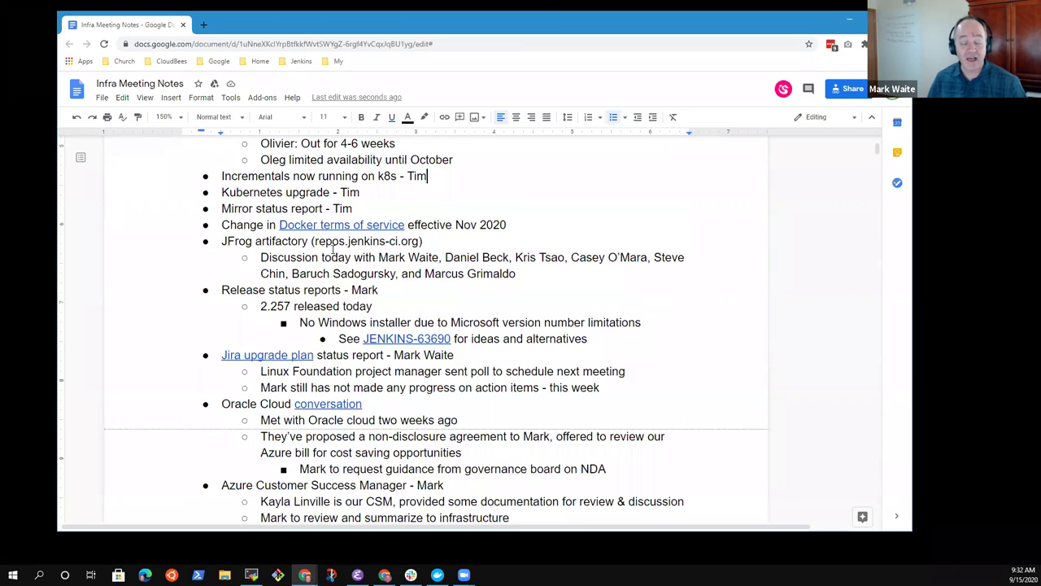
key("shift+Home")
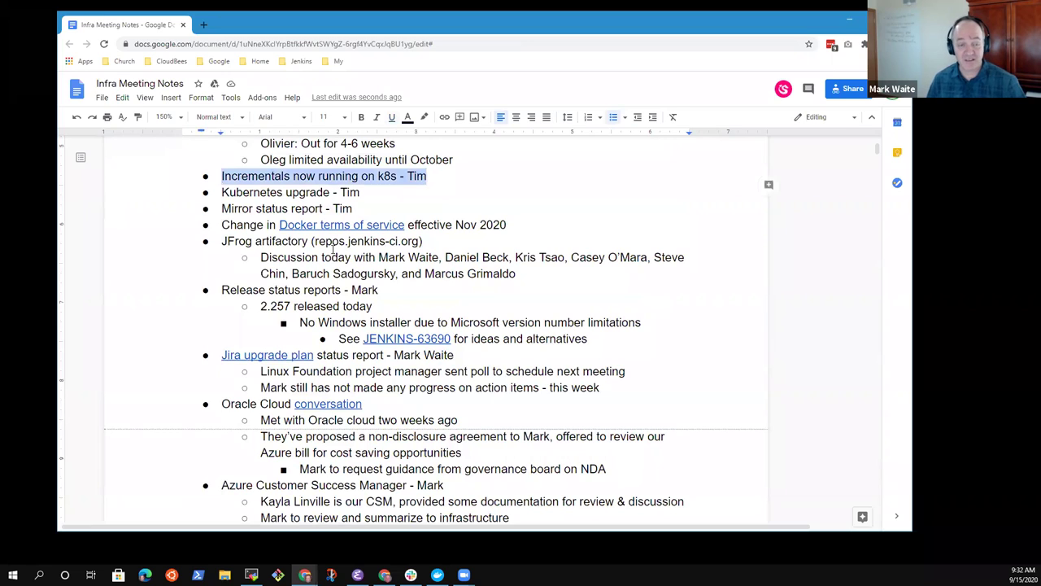
key("End")
key("Return")
key("Tab")
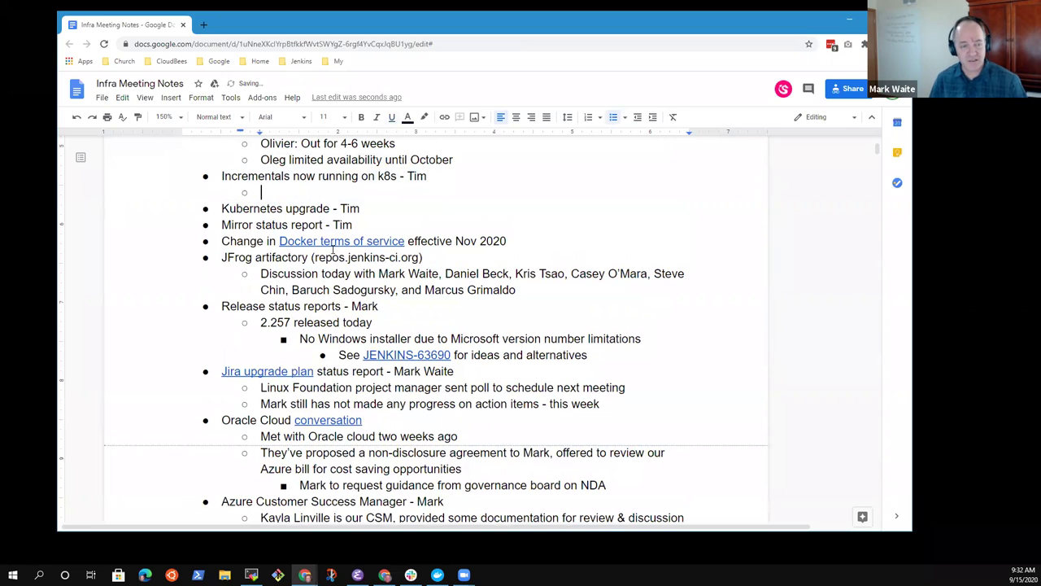
type("Running, work")
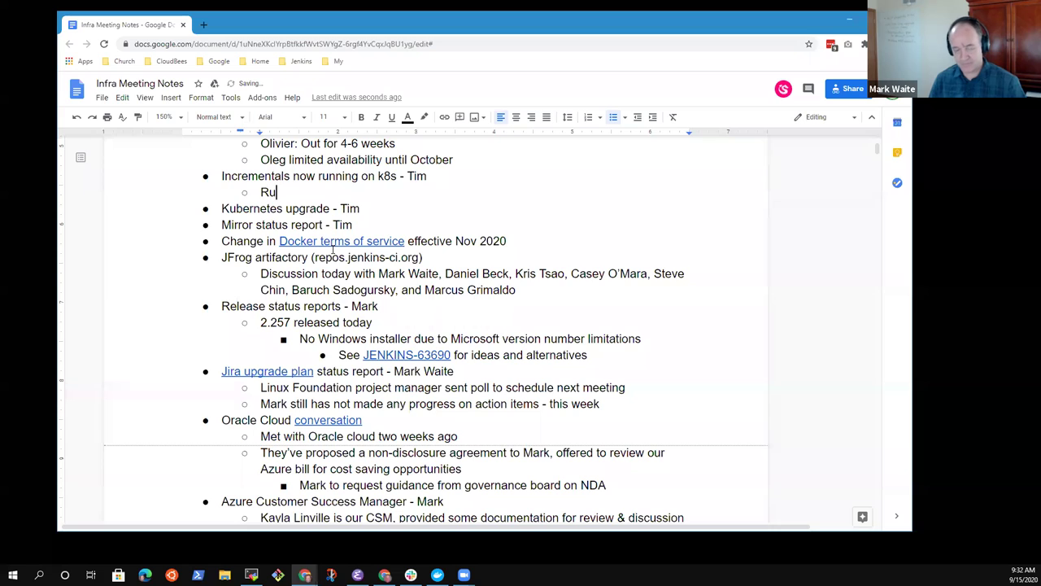
key("ctrl+BackSpace")
key("ctrl+BackSpace")
key("ctrl+BackSpace")
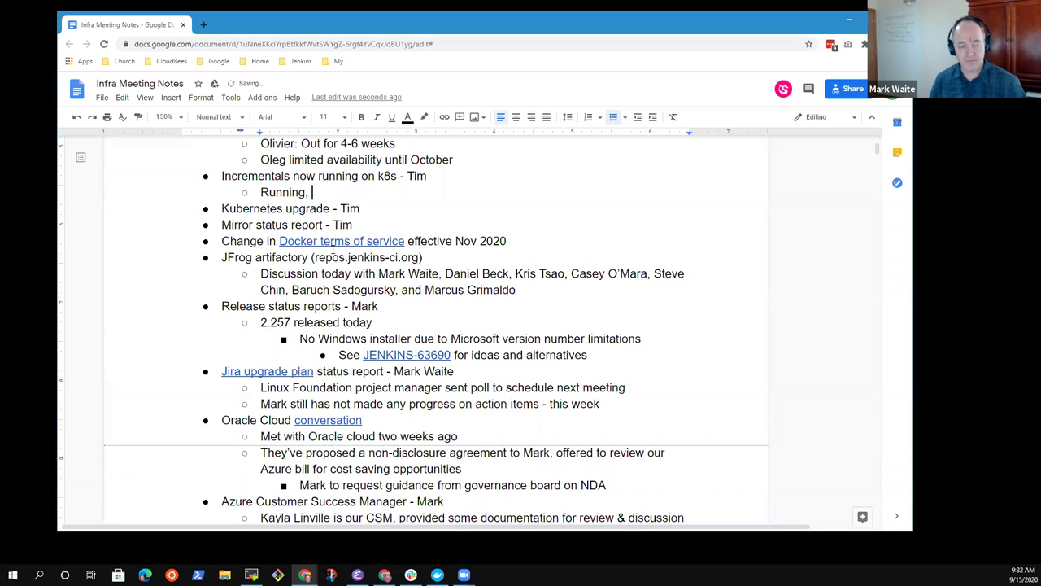
- Write "A few small features added, deployed, no reports of any issues" in the sub-bullet under the Incrementals item
type("A ")
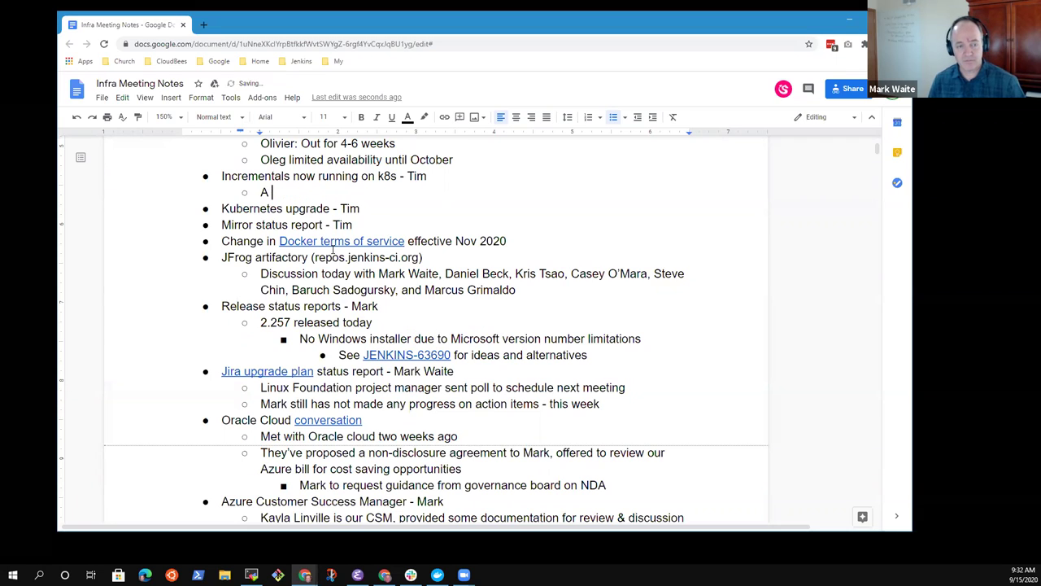
type("few small fea")
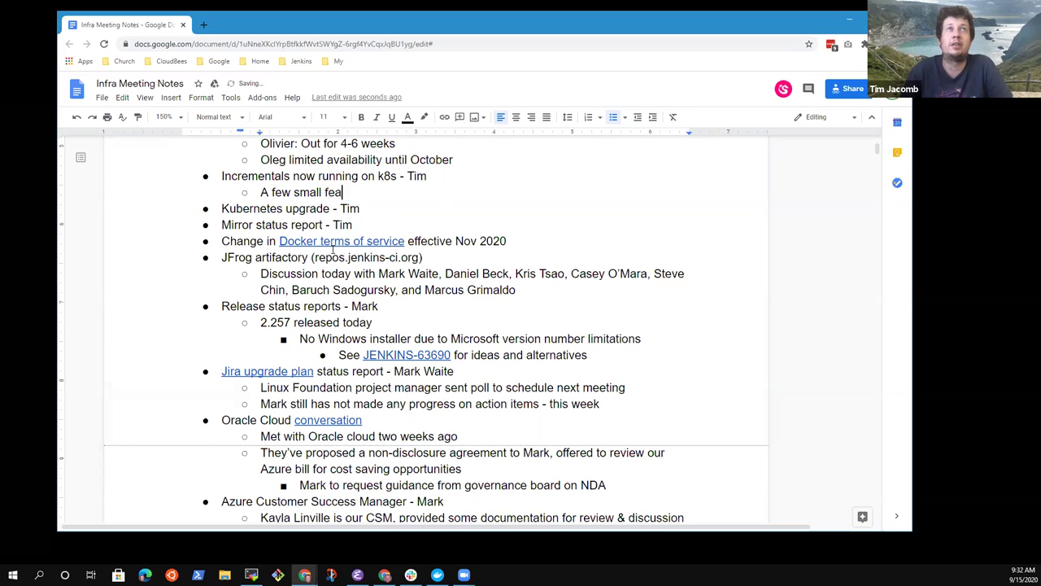
type("tures adde")
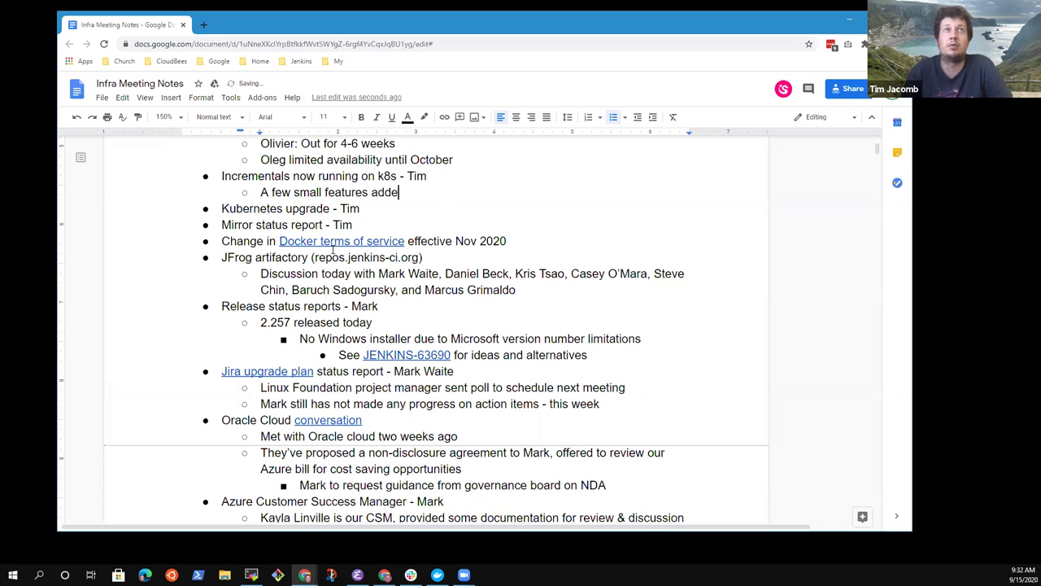
type("d, deployed, ")
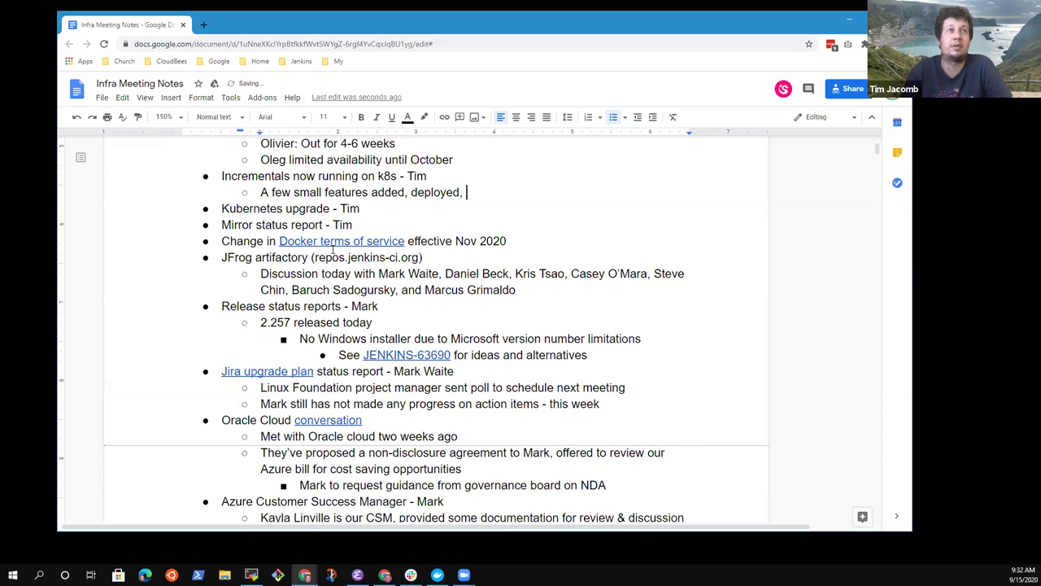
type("no reports of any issues")
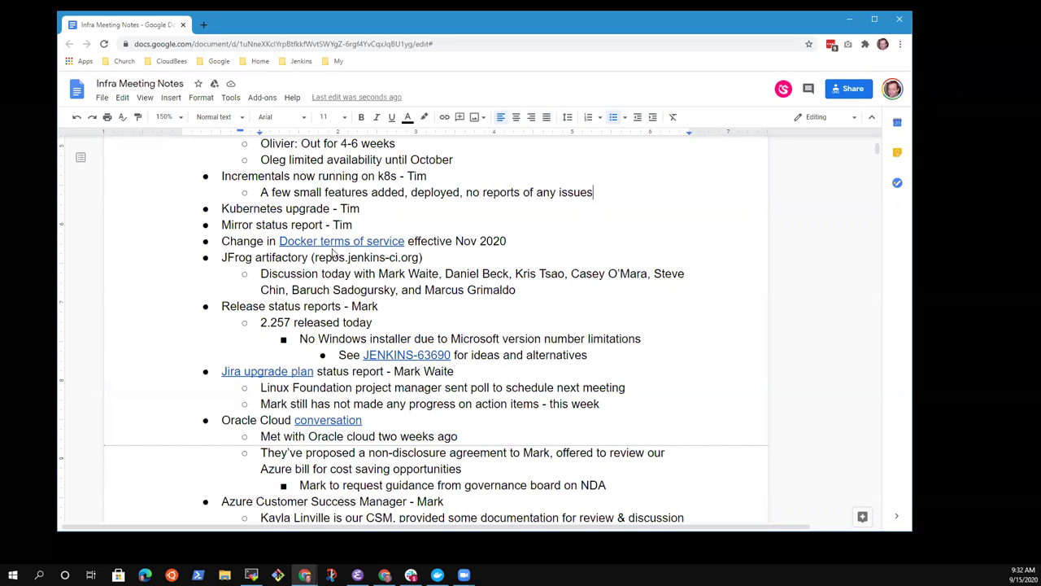
- Add a second Incrementals sub-bullet reading "Still other Azure functions still running", then return to the end of the first sub-bullet
key("Return")
type("Still o")
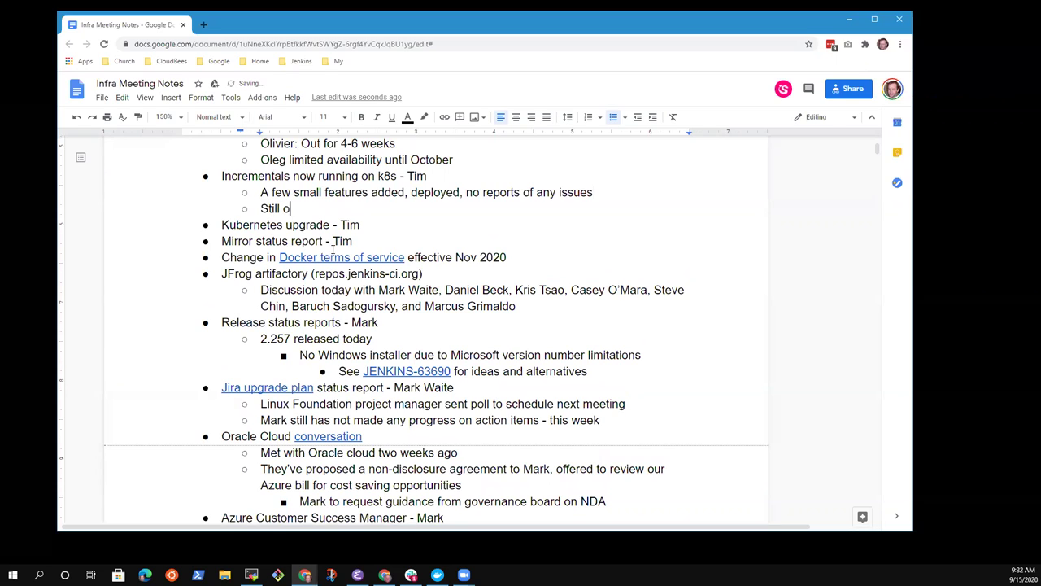
type("ther Azur")
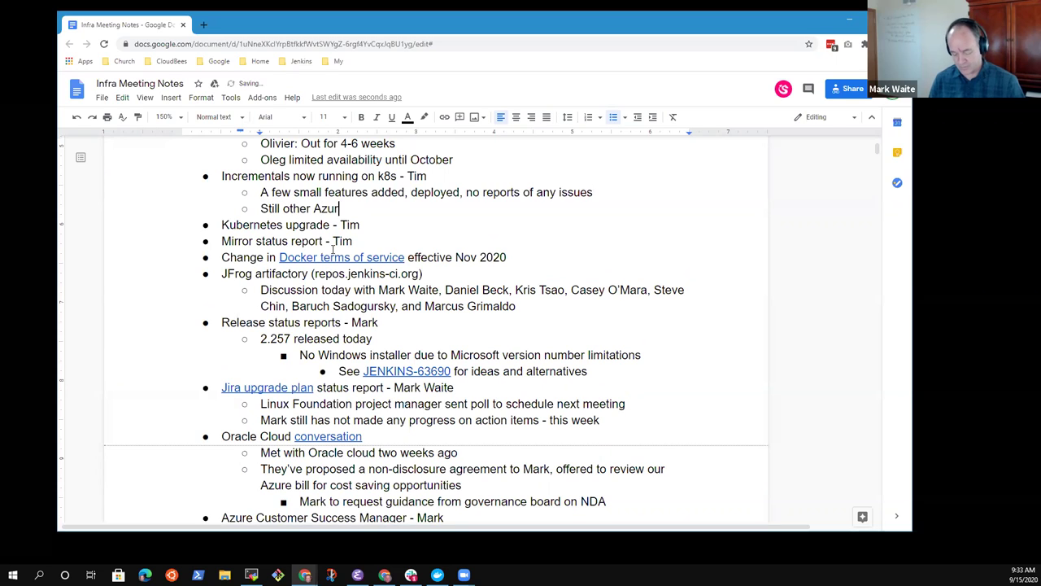
type("e functions still running")
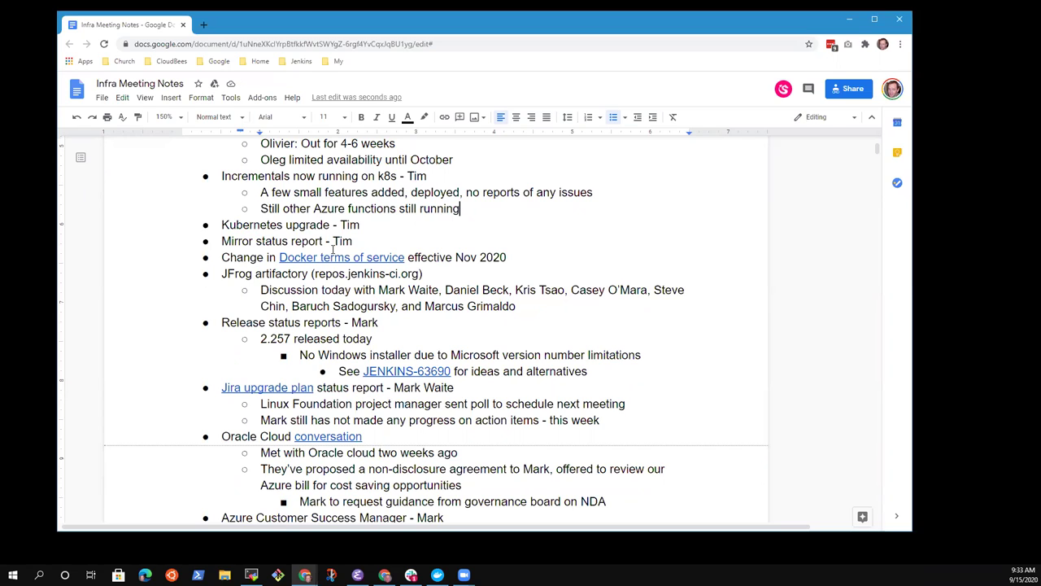
key("Up")
key("End")
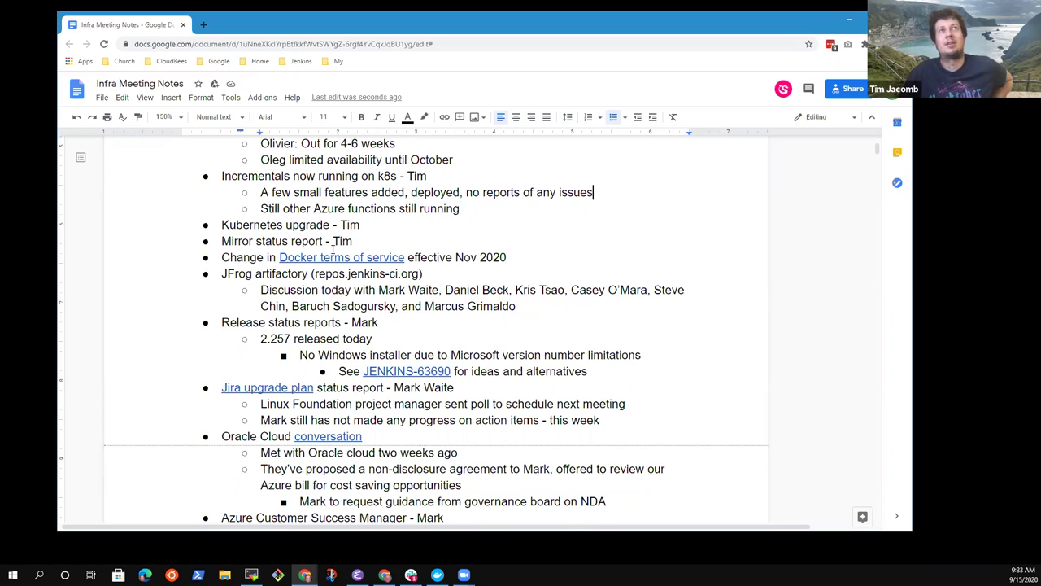
- Insert the sub-bullet "Function to promote from staging to production has been broken for long time" above the Azure functions sub-bullet
key("Return")
type("Function to promote")
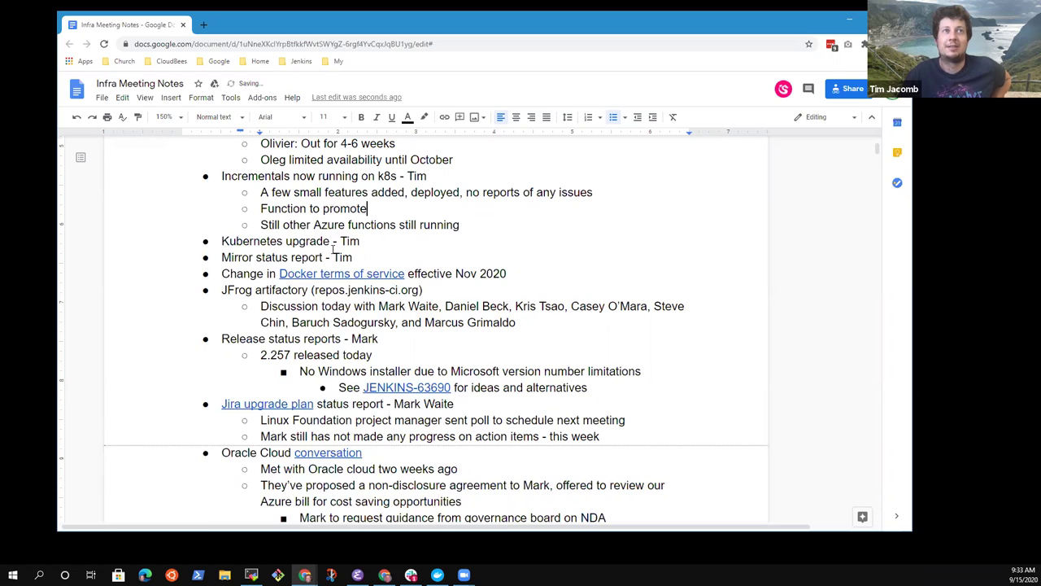
type(" from staging ")
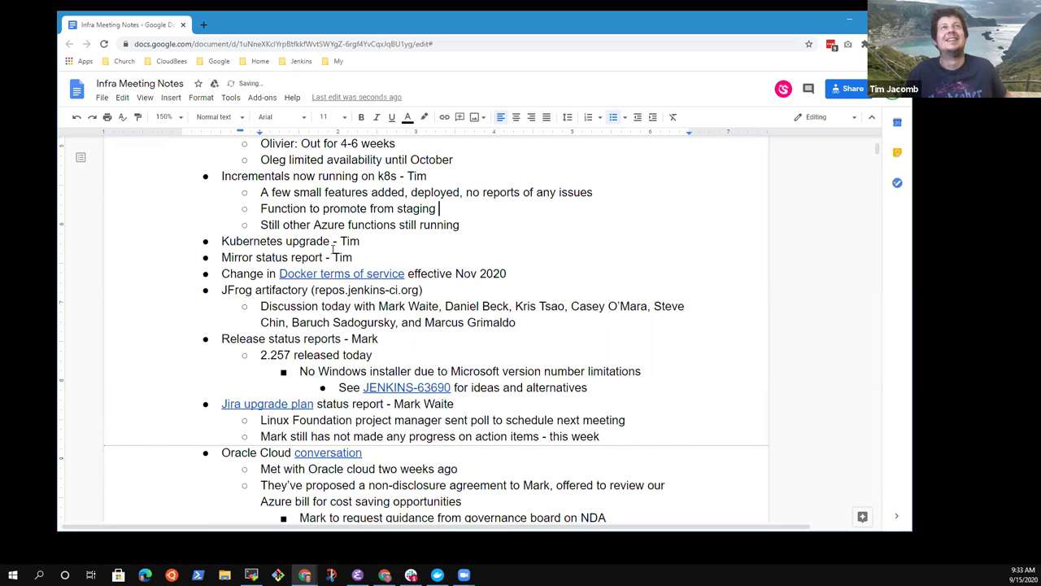
type("to production has been ")
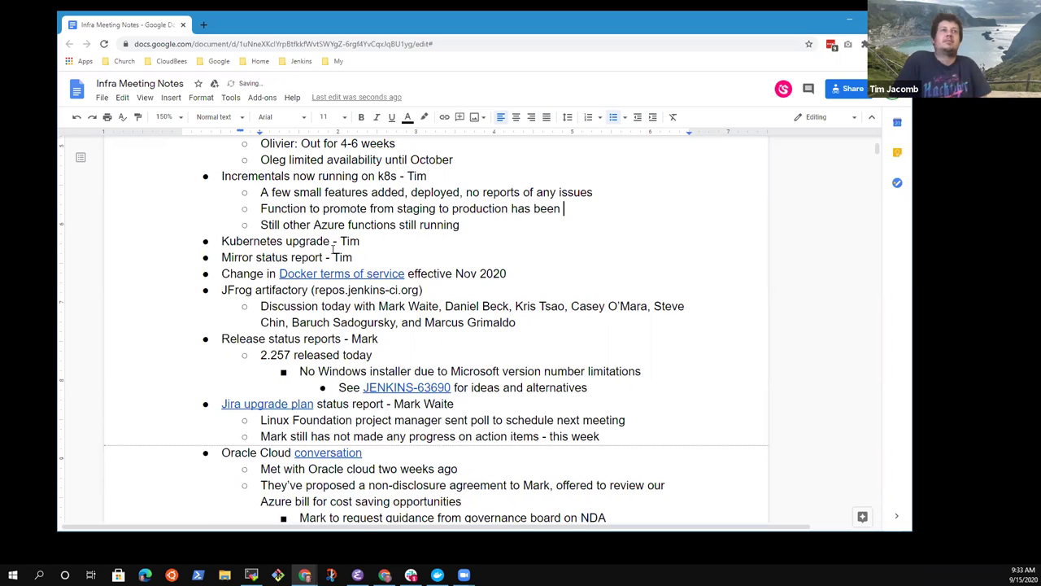
type("br")
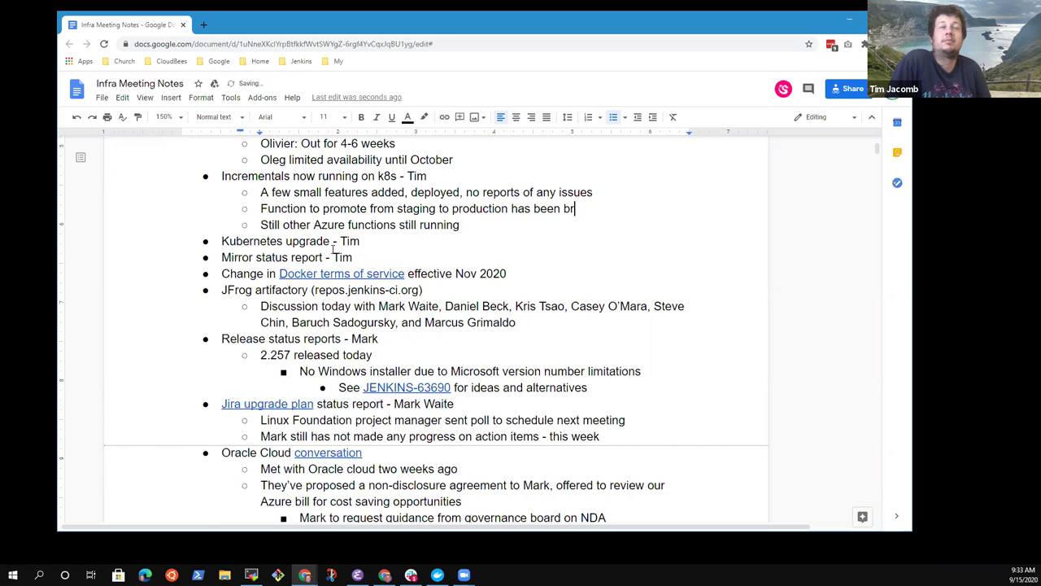
type("oken for ")
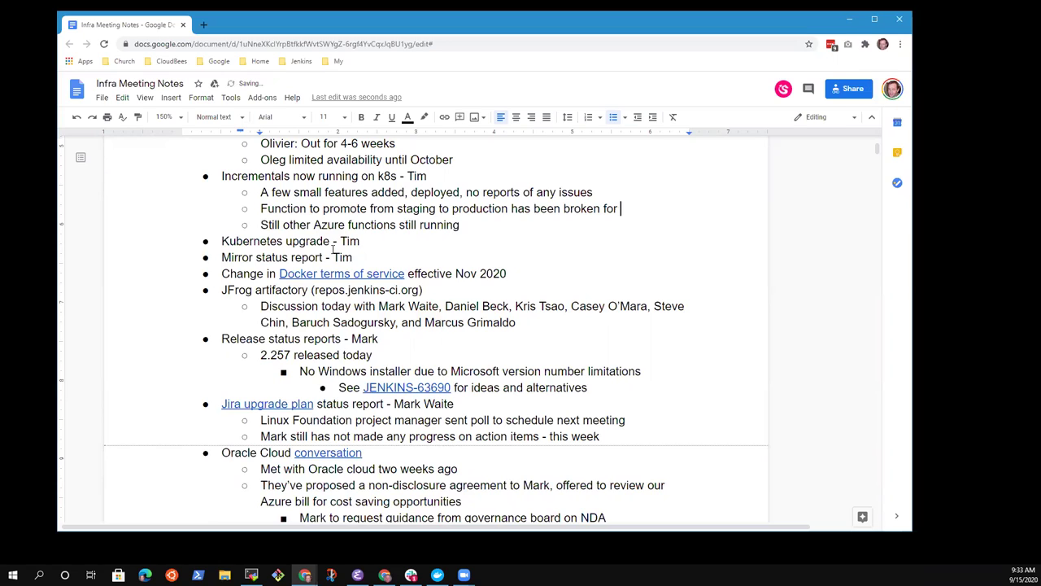
type("long time Still other Azure functions still running (Alex ot")
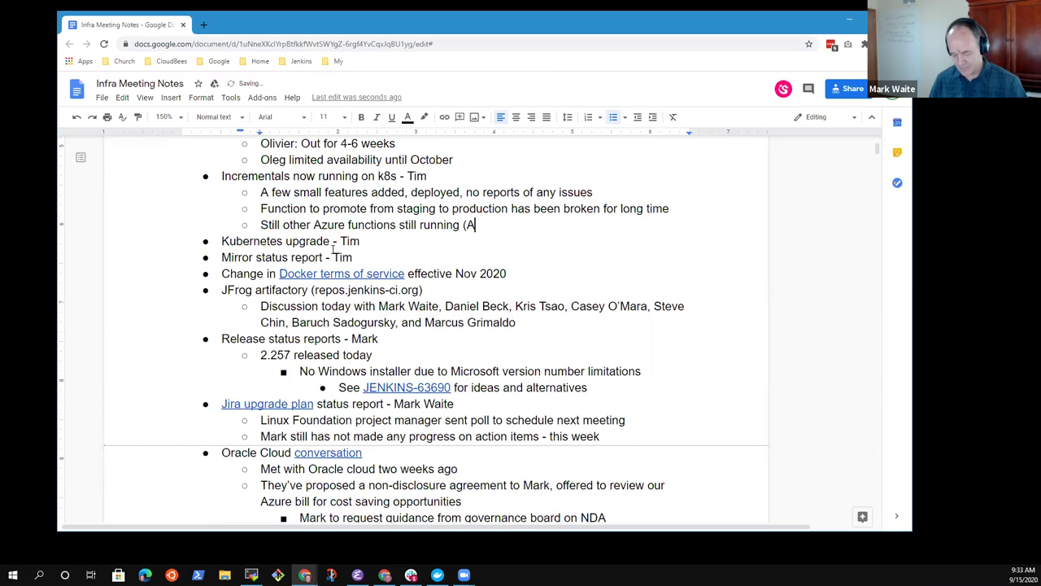
- Complete the parenthetical after "Still other Azure functions still running" so it reads the assigned person's first name followed by "to summarize"
key("BackSpace")
key("BackSpace")
key("BackSpace")
type("to ")
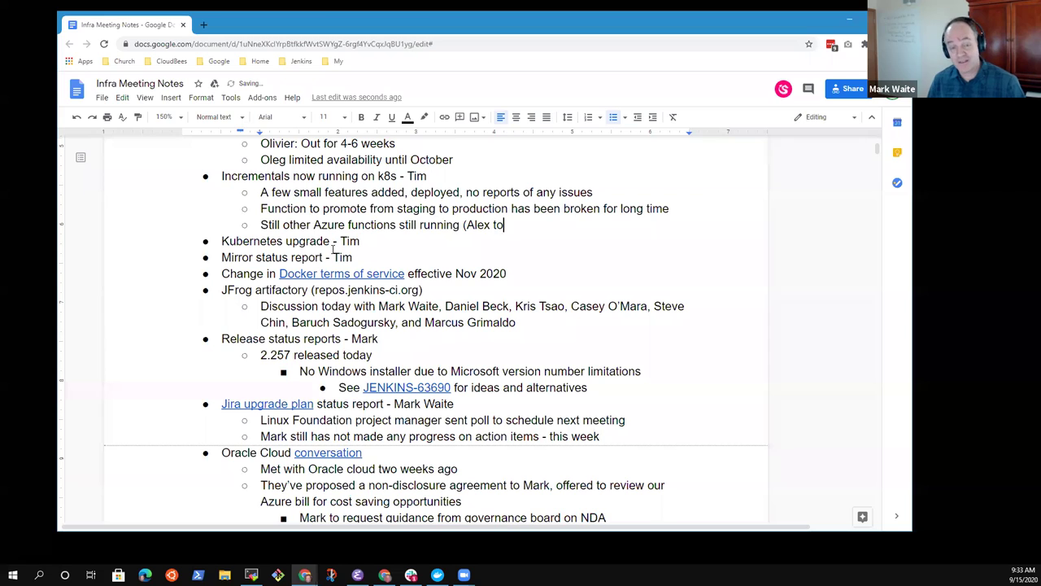
type("summariz")
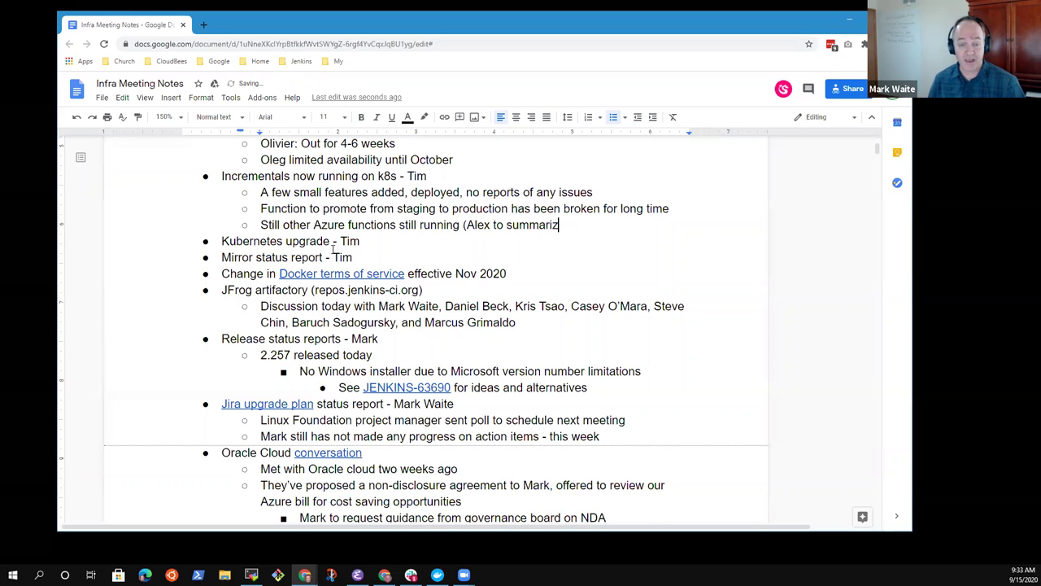
type("e)")
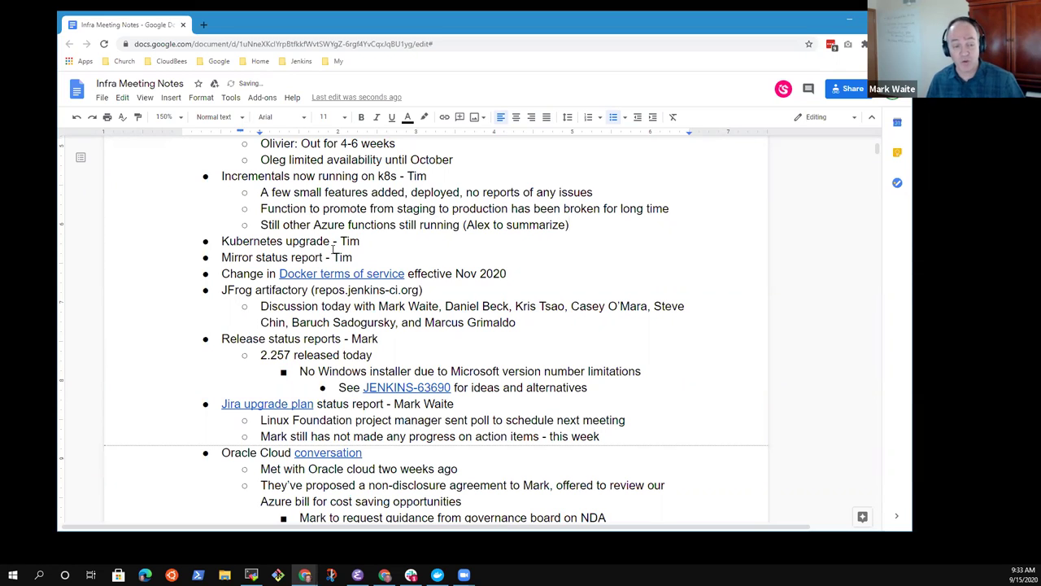
key("shift+Home")
key("End")
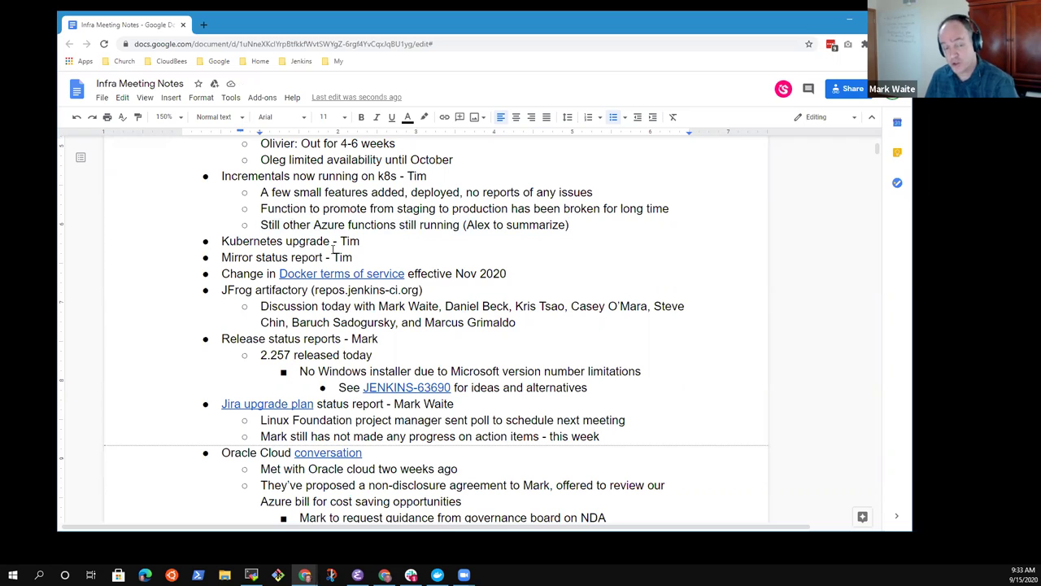
- Add a nested bullet under the Azure functions note reading "No need to migrate in general, this was heavily used and longer running"
key("Down")
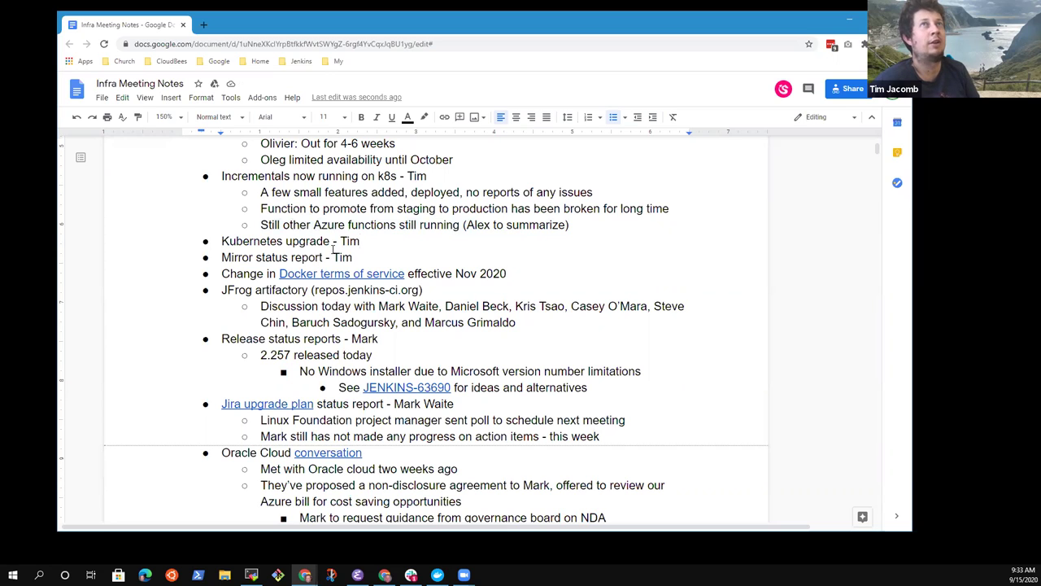
key("Return")
key("Tab")
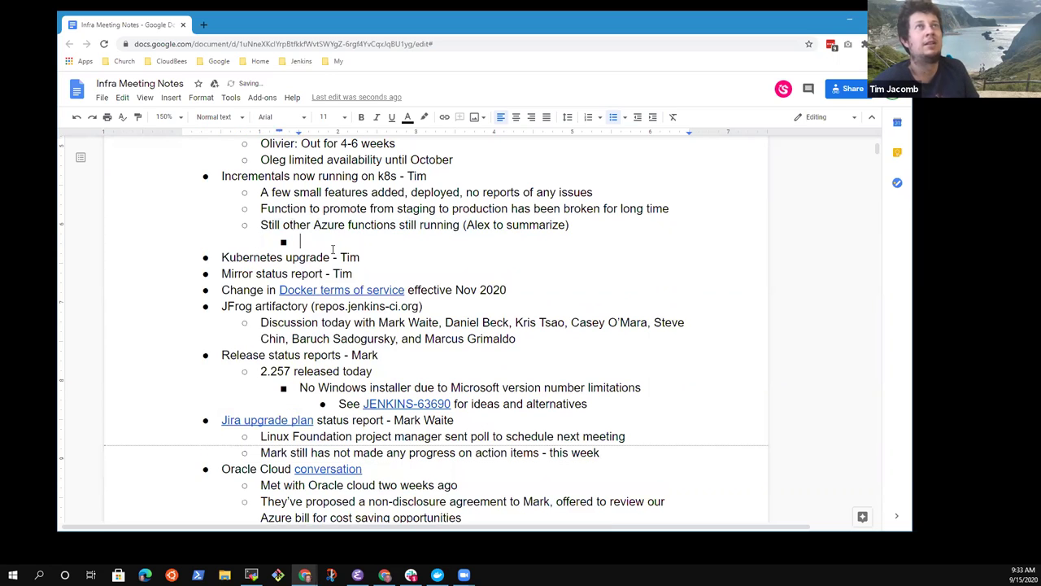
type("No need to migr")
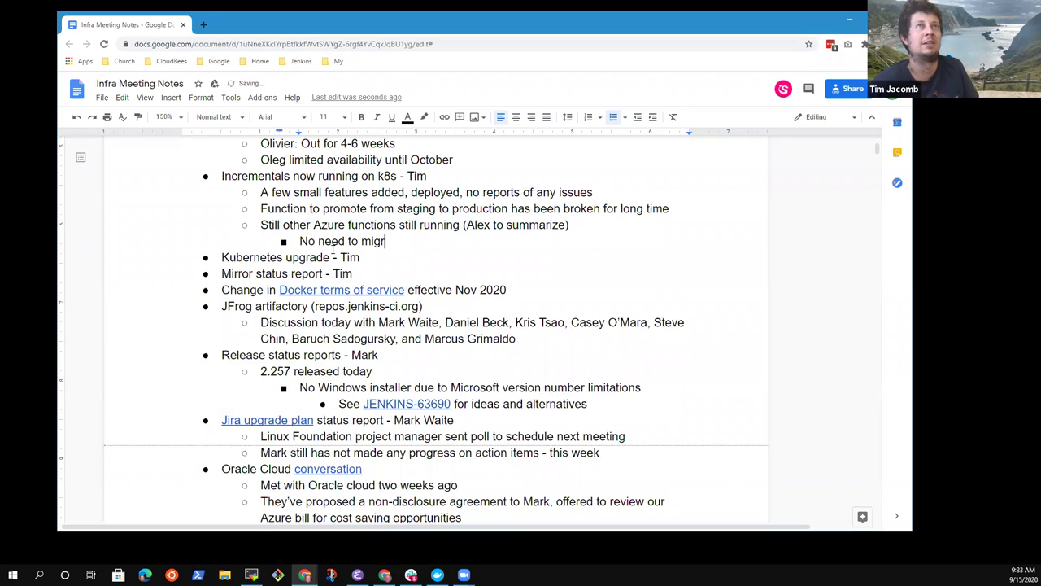
type("ate in general")
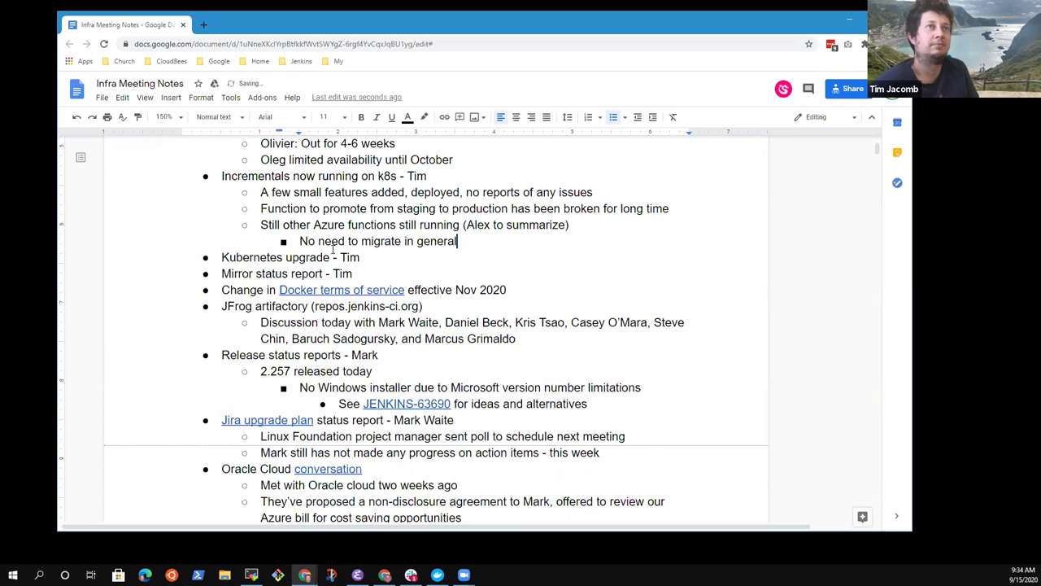
type(", this was ")
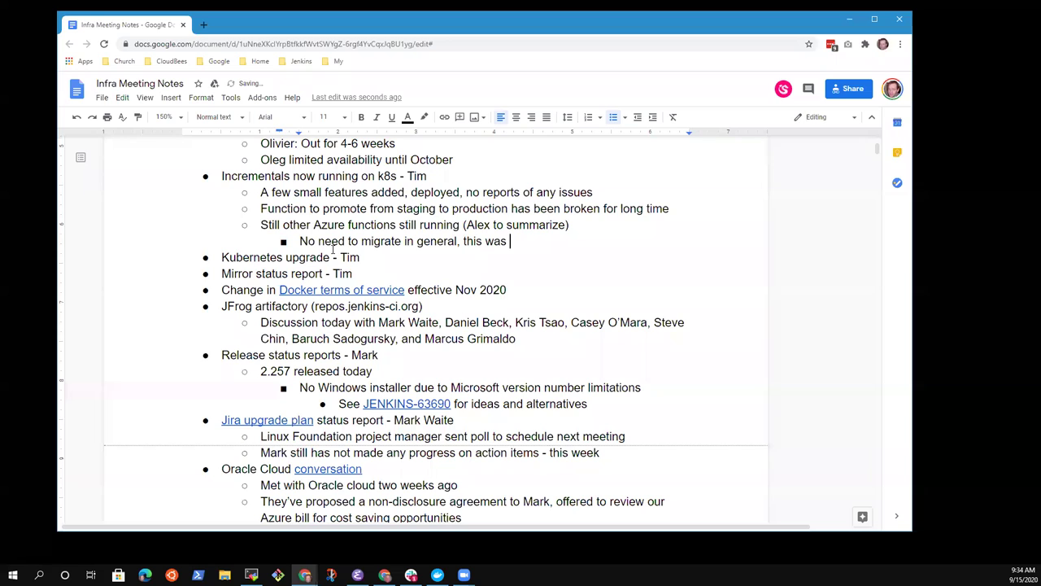
type("heavb")
key("BackSpace")
type("ily used and longer ")
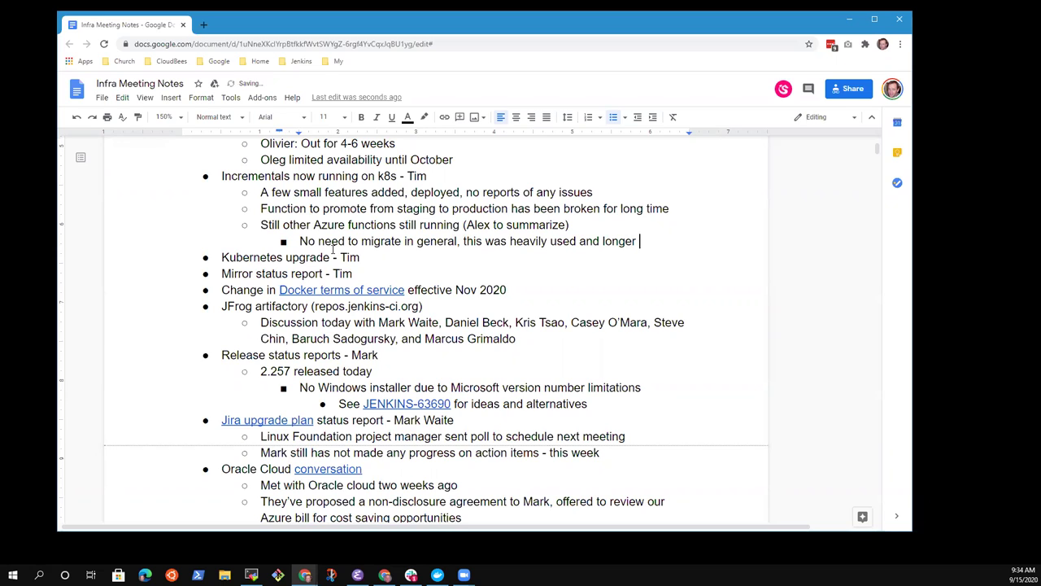
type("runningg")
key("BackSpace")
key("BackSpace")
key("BackSpace")
key("BackSpace")
type("ing")
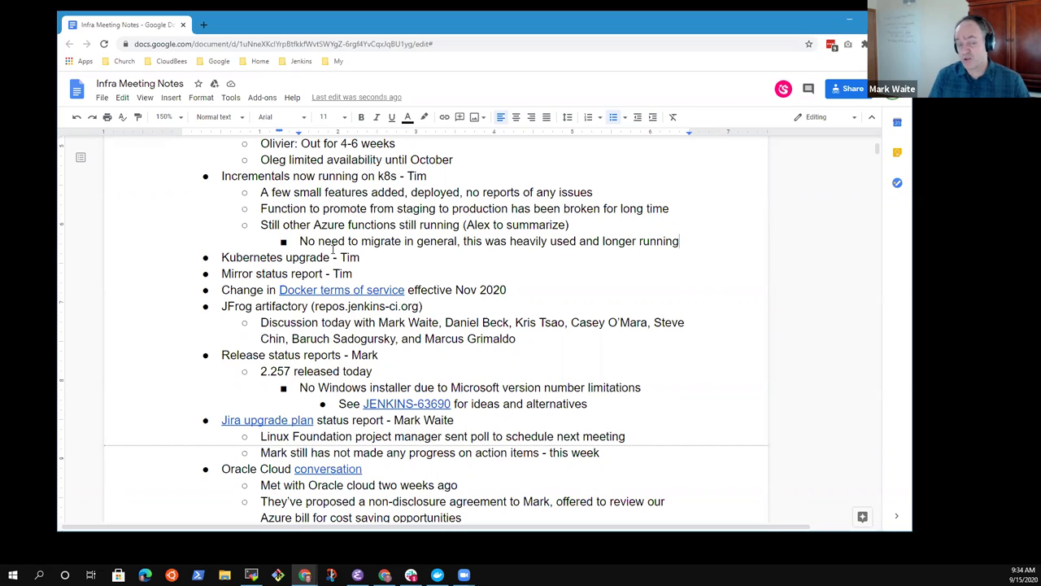
- Add another bullet at the same level reading "Comment logger is being hit frequently to post build results on jenkins.io"
key("Down")
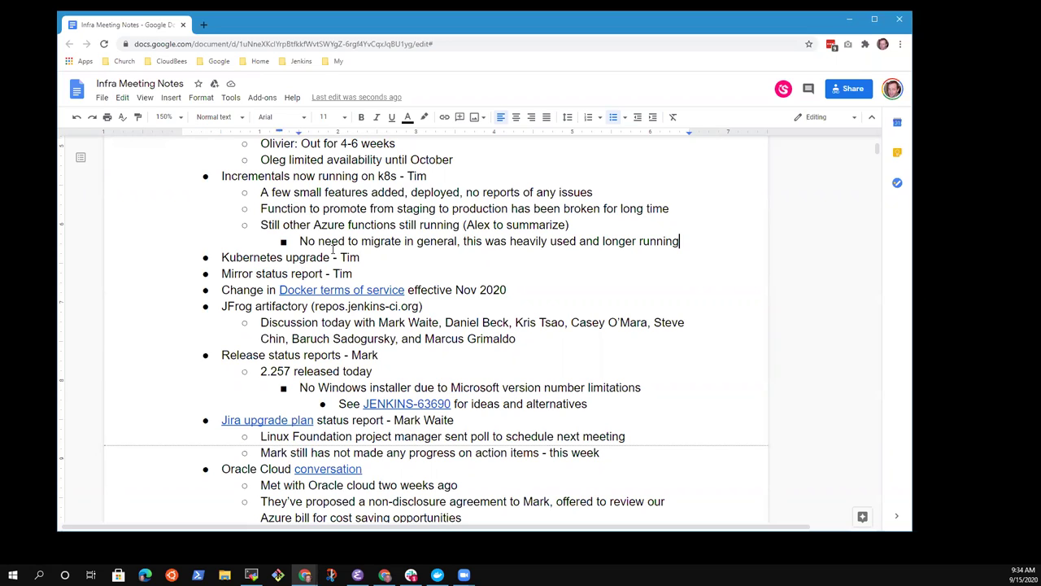
key("Return")
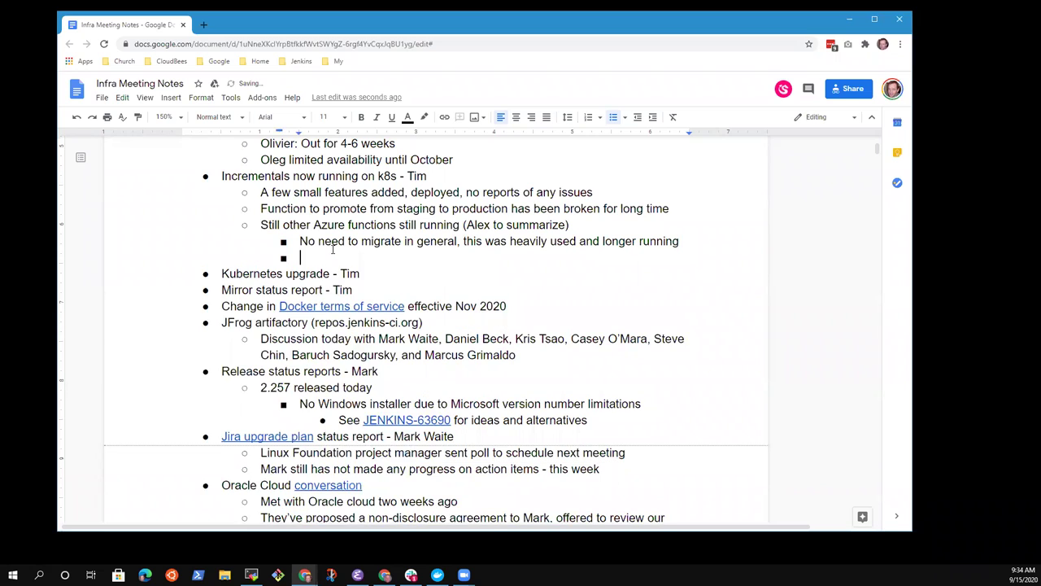
type("Comment logger")
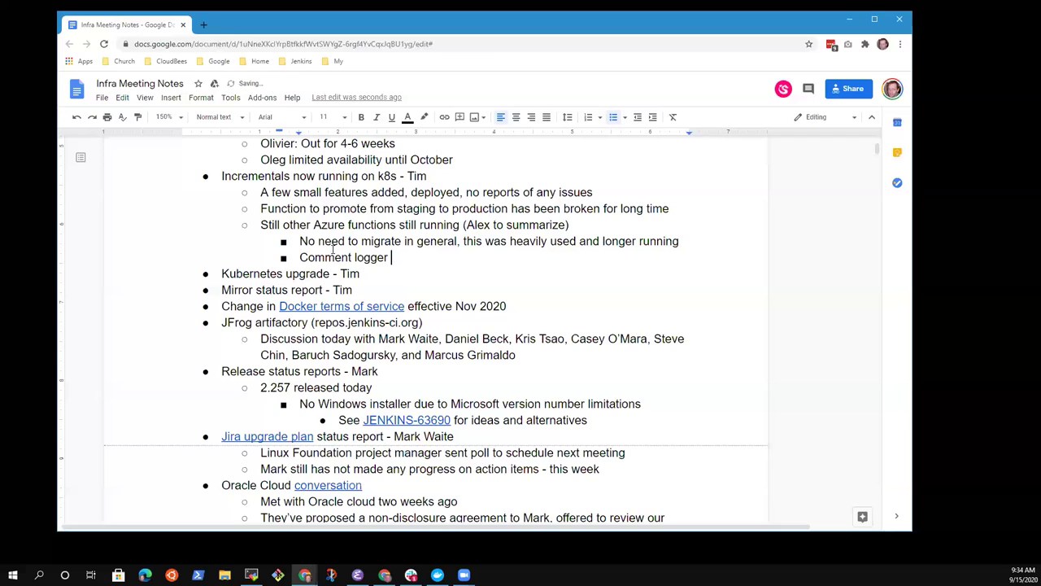
type(" is being hit frequ")
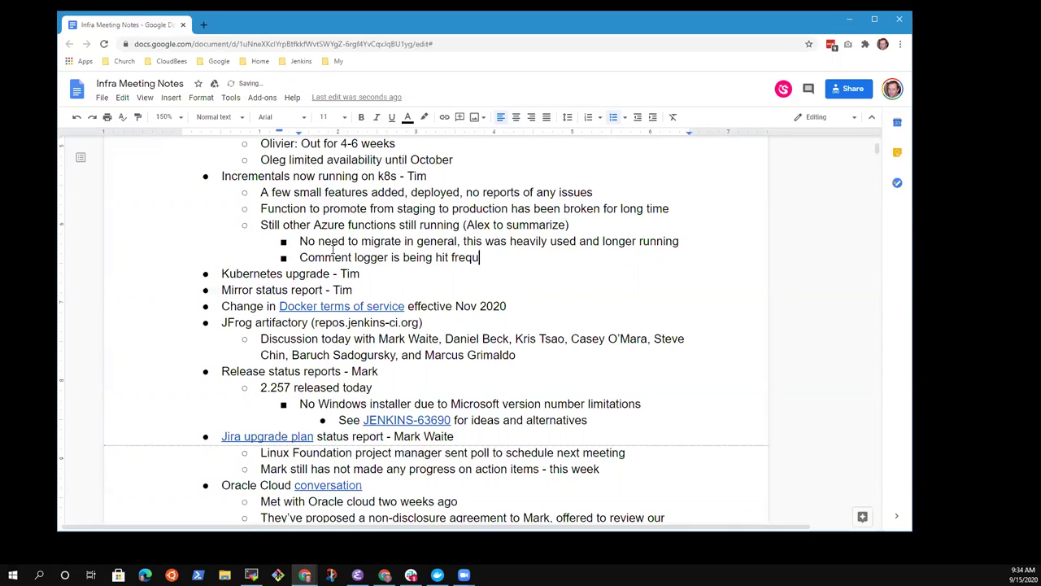
type("en")
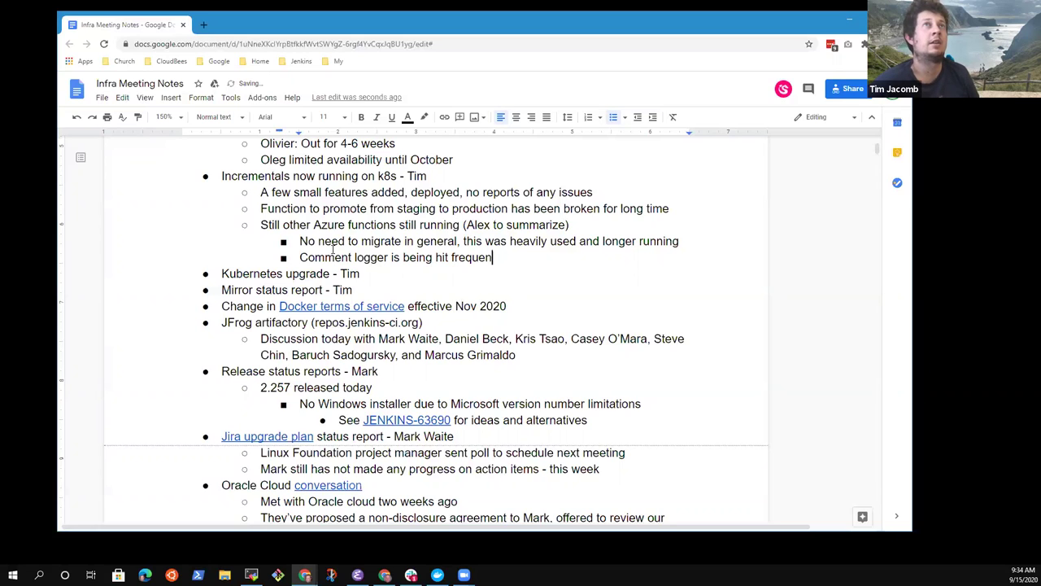
type("tly to post ")
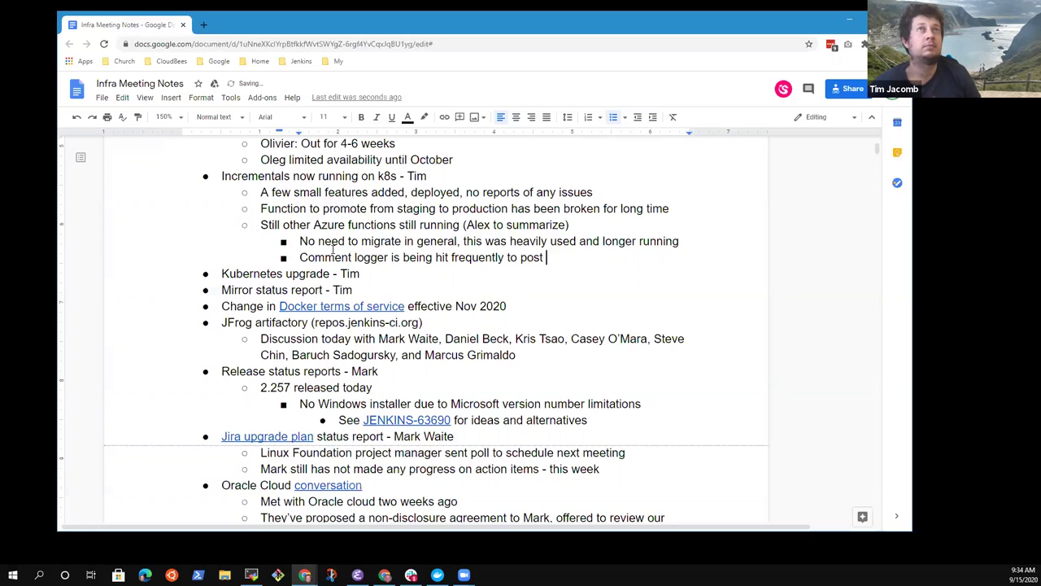
type("build results on")
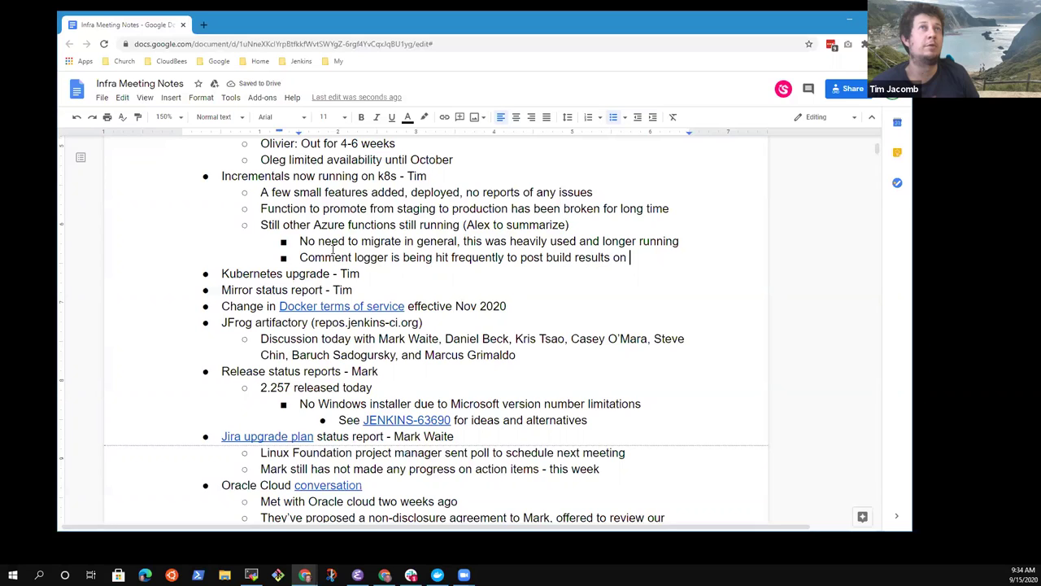
type(" jenkins.io")
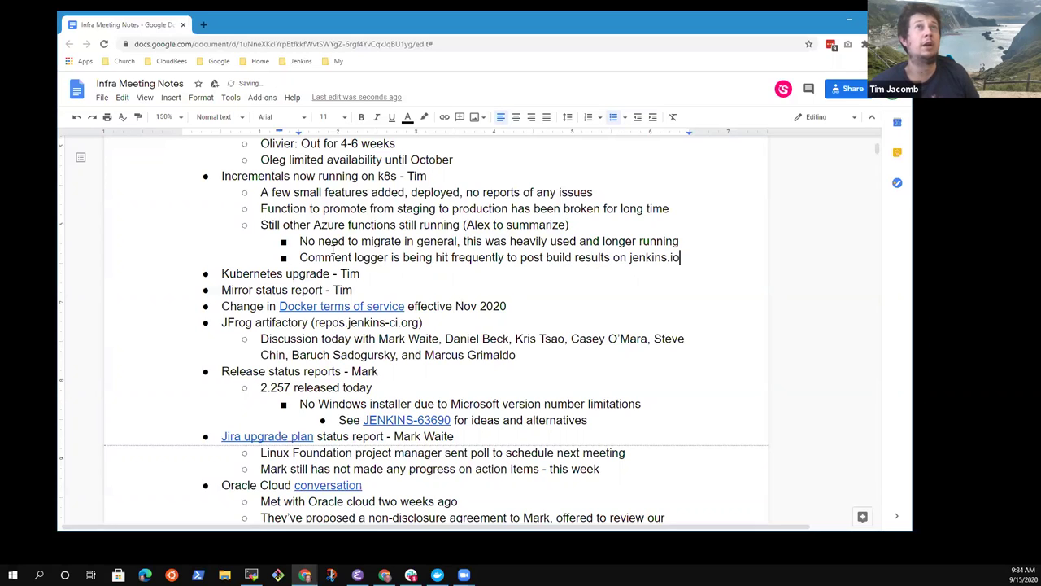
type(" fa")
key("BackSpace")
key("BackSpace")
key("BackSpace")
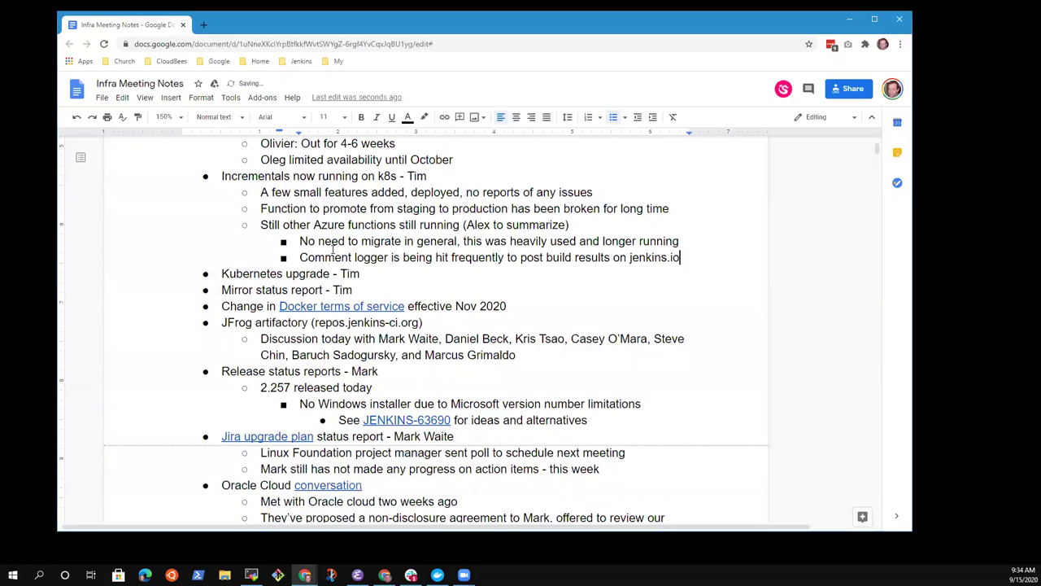
key("Left")
key("Left")
key("ctrl+Left")
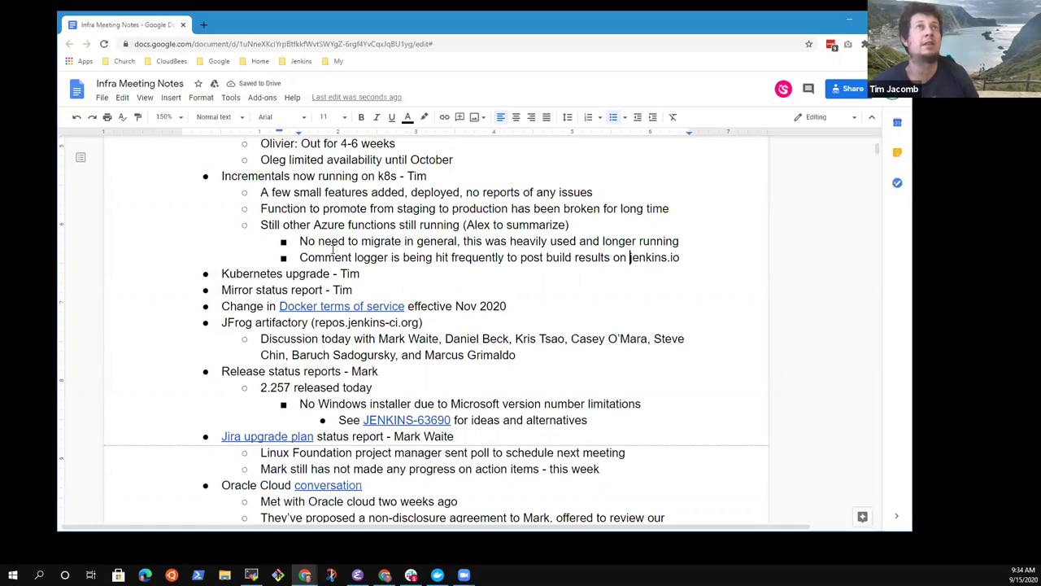
- Add an indented bullet under the comment logger note reading "May be offline due to password reset"
key("End")
key("Return")
key("Tab")
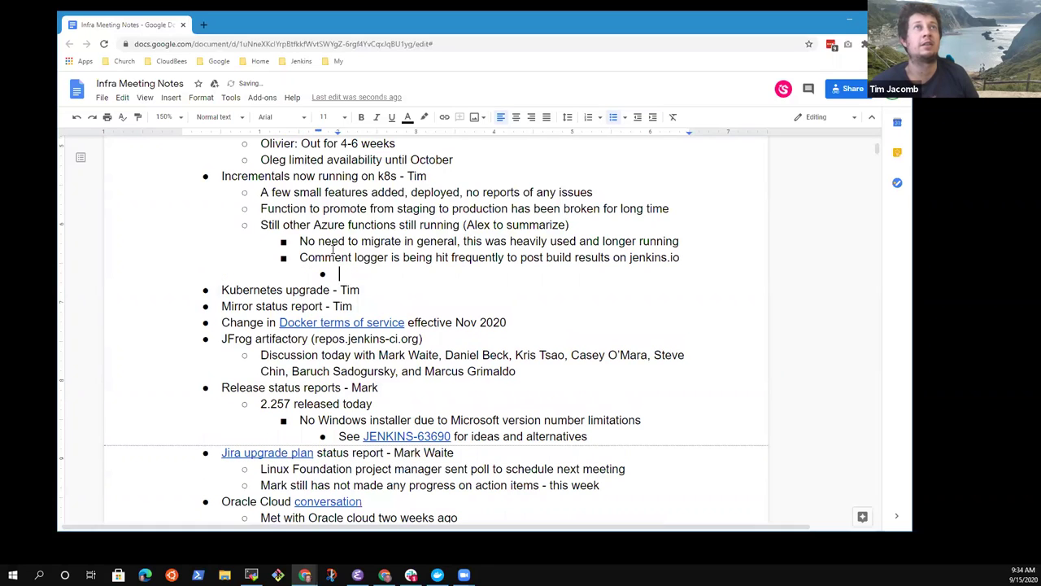
type("May be ")
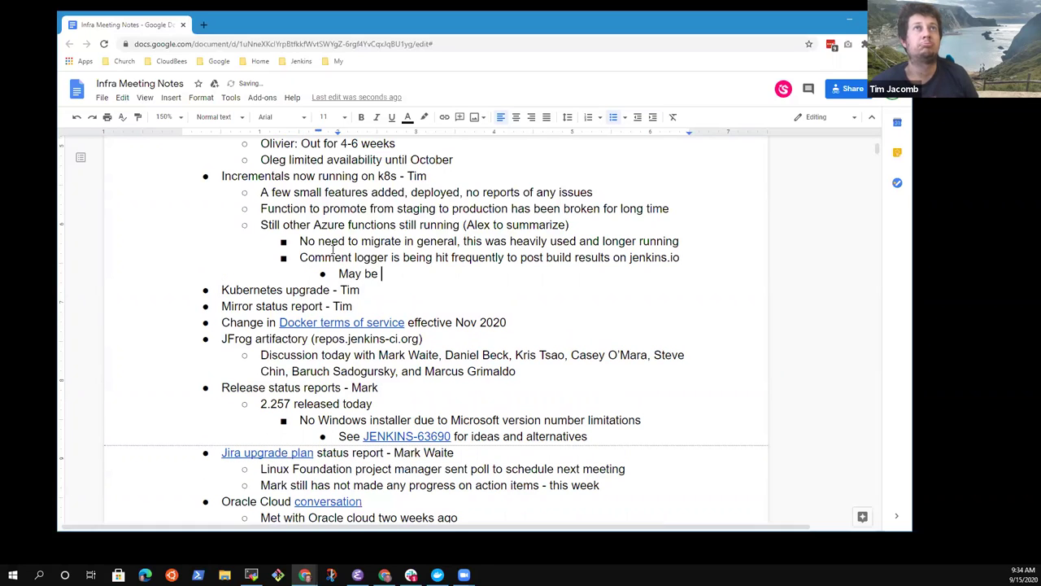
type("offli")
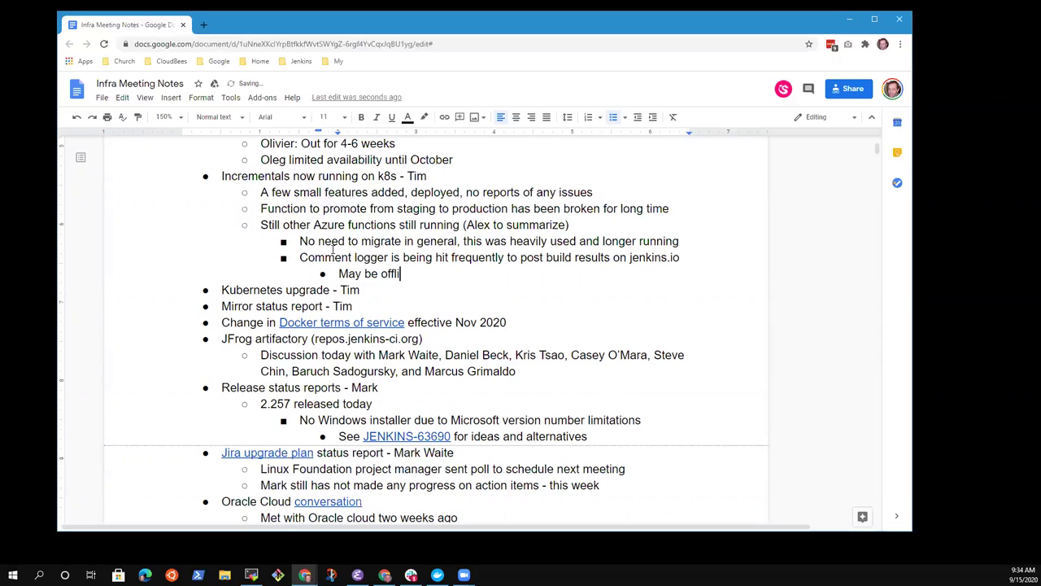
type("ne due to password reset")
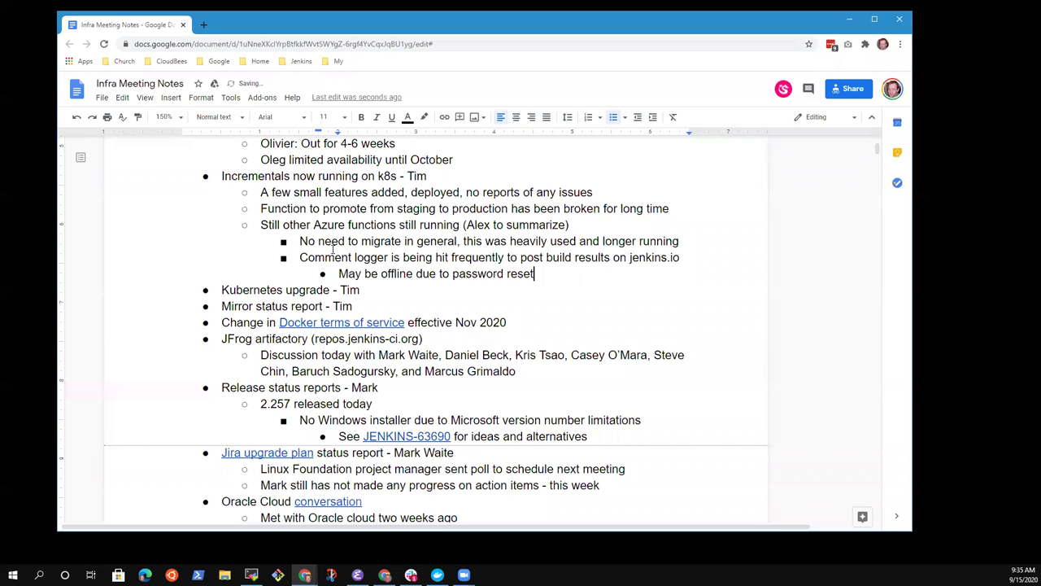
- Add a bullet at the comment logger note's level reading "Several others listed by" followed by the summarizing person's first name
key("Return")
key("shift+Tab")
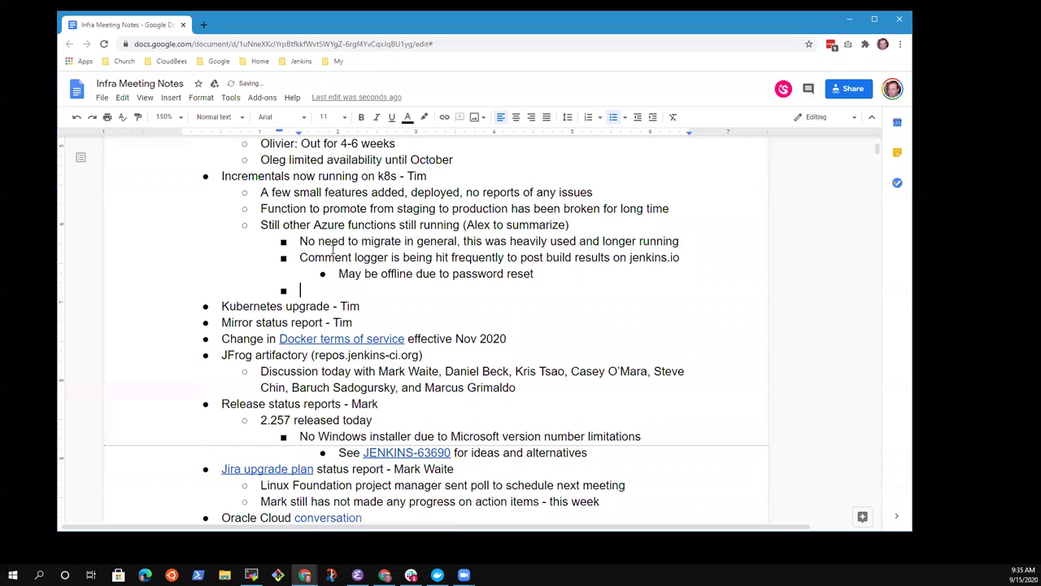
type("Ev3er")
key("ctrl+BackSpace")
type("Several other")
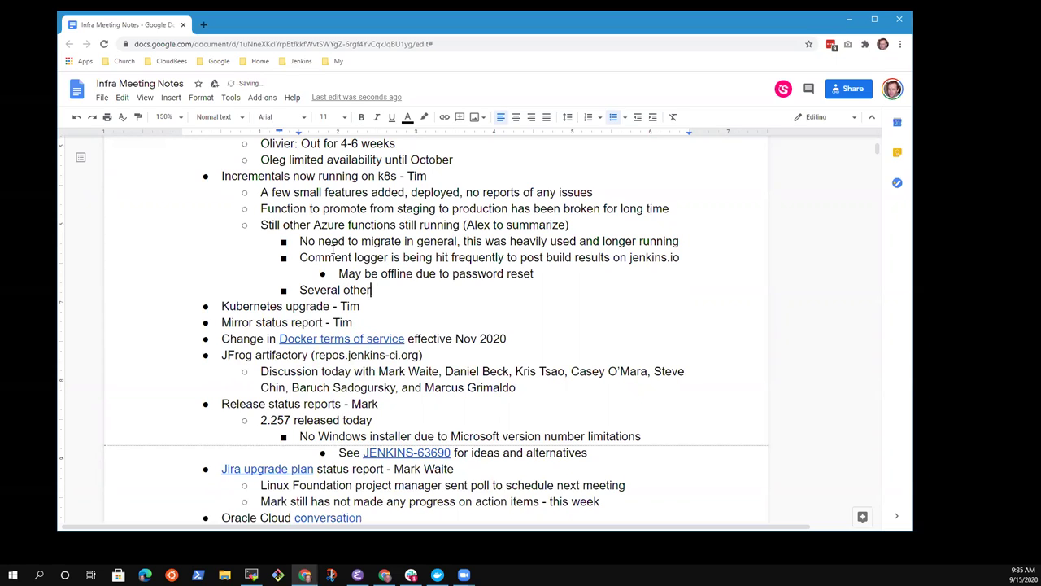
type("s listed byu")
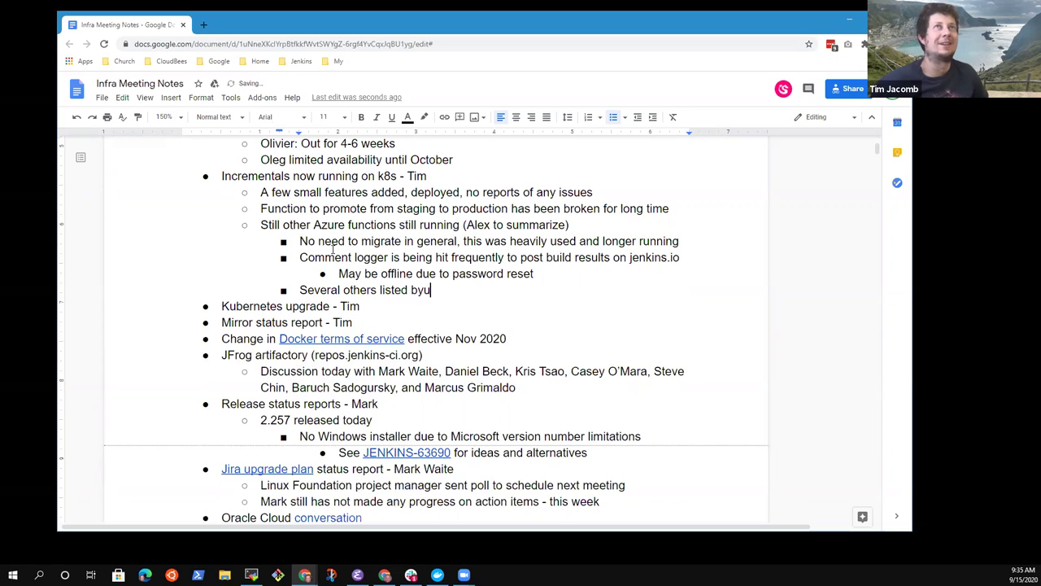
key("BackSpace")
type("Alex")
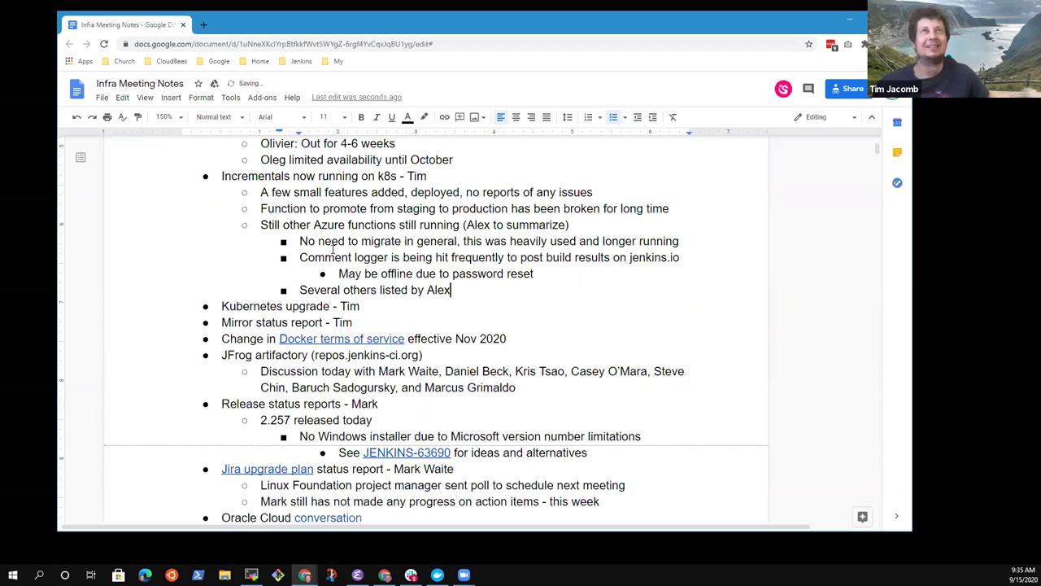
type(" (")
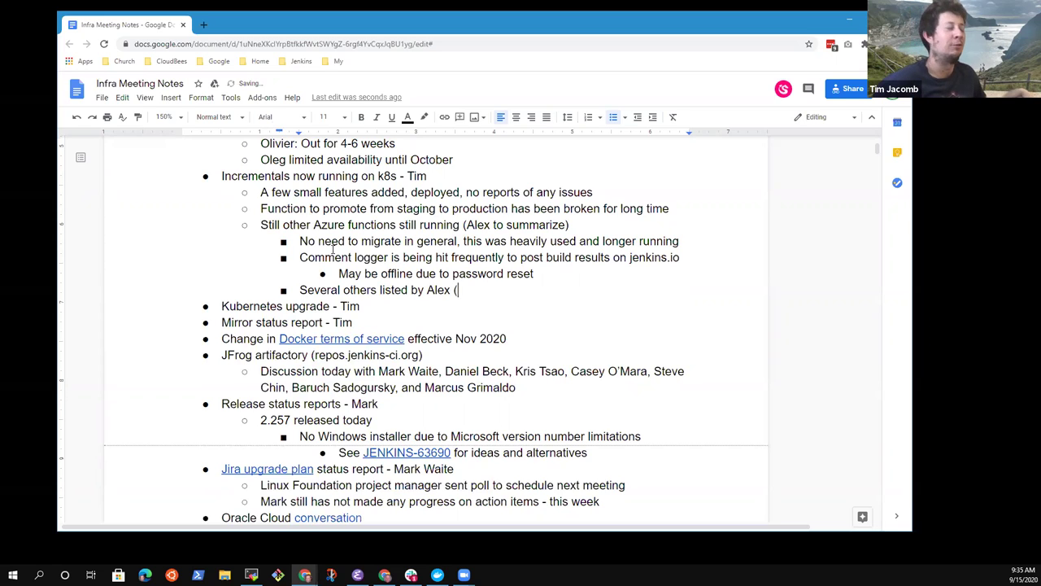
type("go")
key("BackSpace")
key("BackSpace")
type("good ")
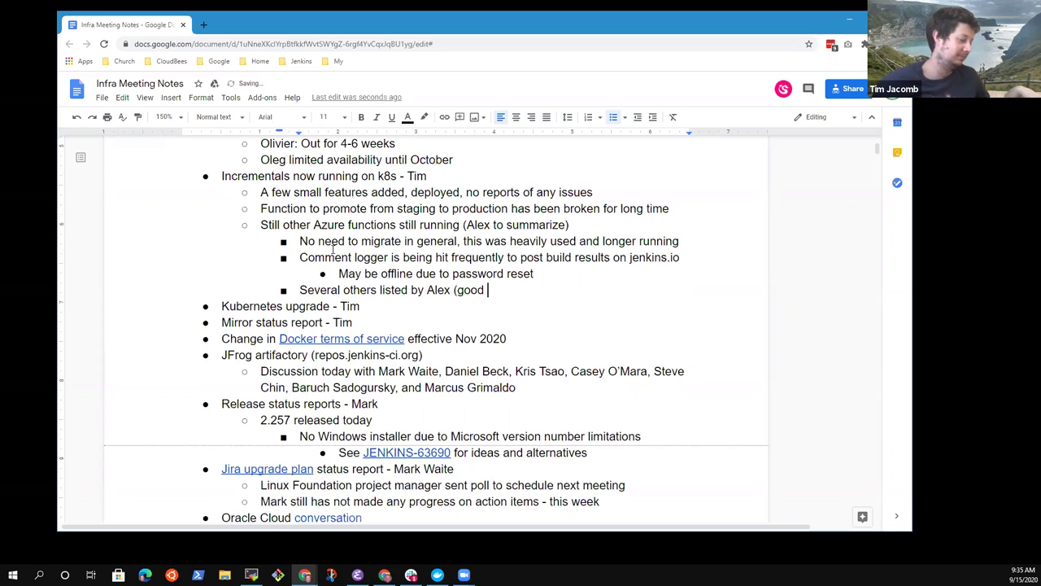
type("to get ba")
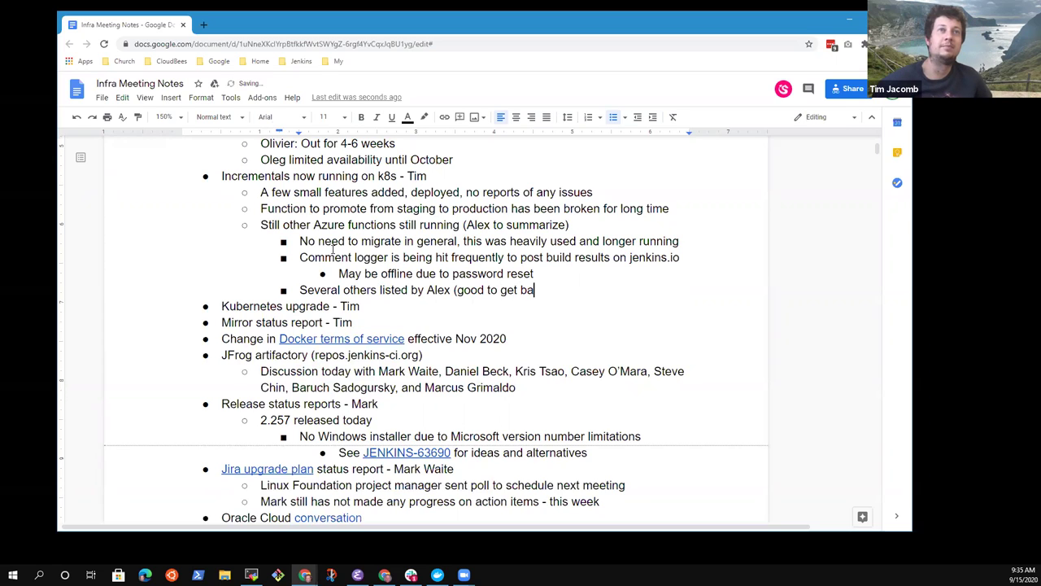
type("ck)")
key("BackSpace")
key("BackSpace")
key("BackSpace")
key("BackSpace")
key("BackSpace")
key("BackSpace")
key("BackSpace")
key("BackSpace")
key("BackSpace")
key("BackSpace")
key("BackSpace")
key("BackSpace")
key("BackSpace")
key("BackSpace")
key("BackSpace")
key("BackSpace")
key("BackSpace")
key("BackSpace")
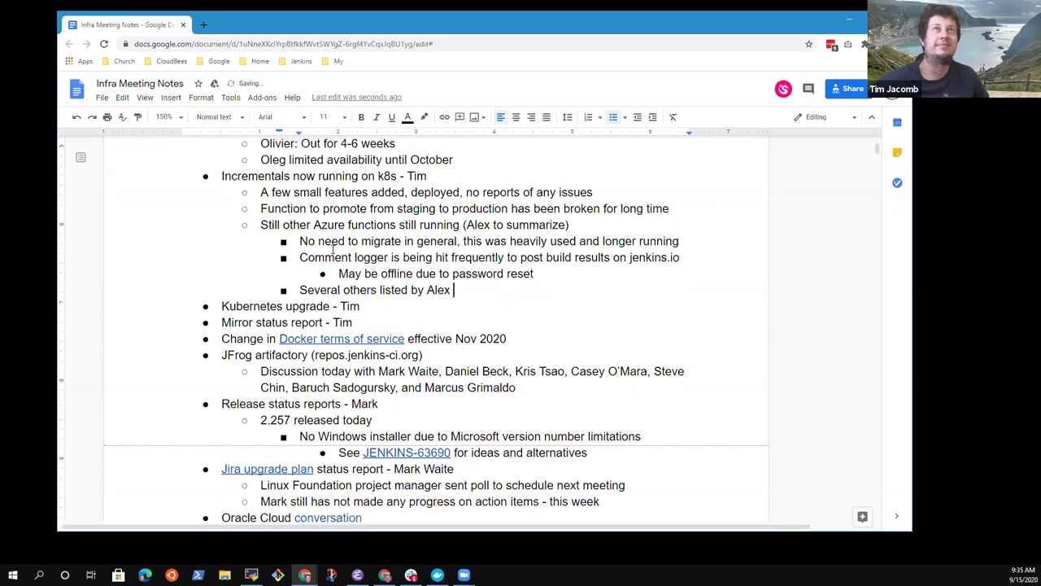
key("BackSpace")
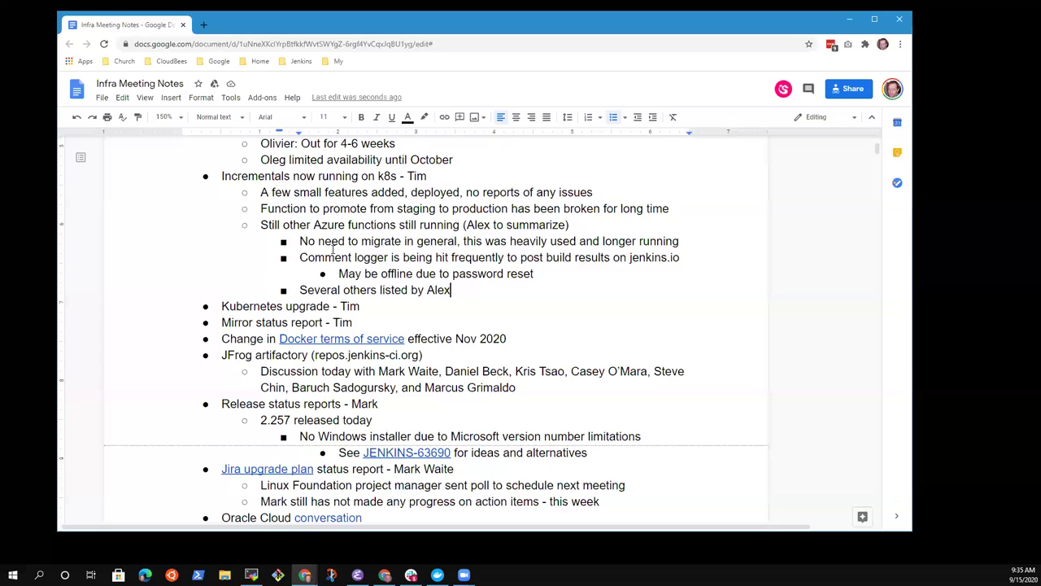
- Append "(review the 4 remaining functions to confirm useful)" to the "Several others listed" bullet
type("(review the ")
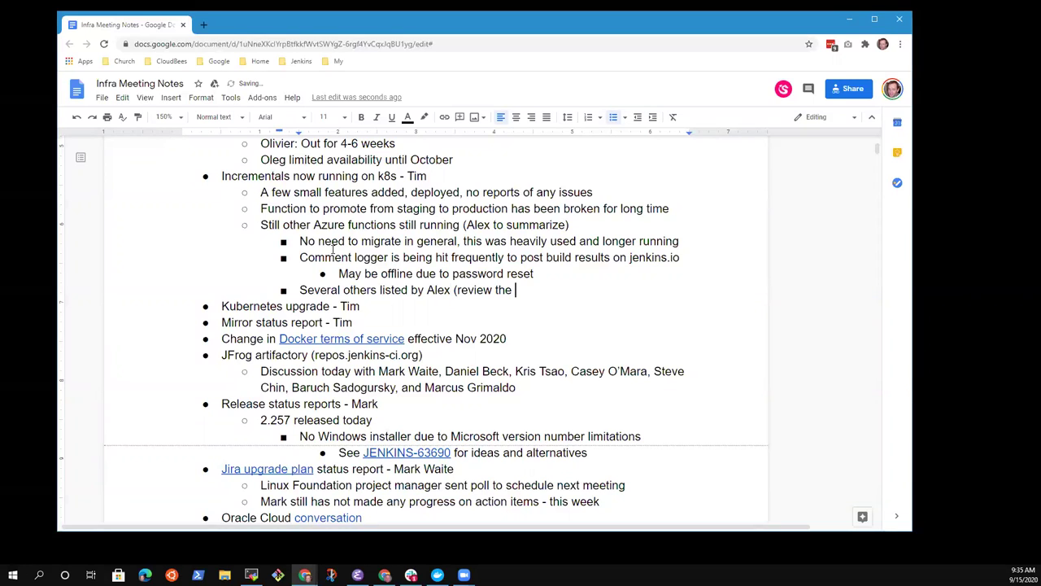
type("4 remaining functions to conv")
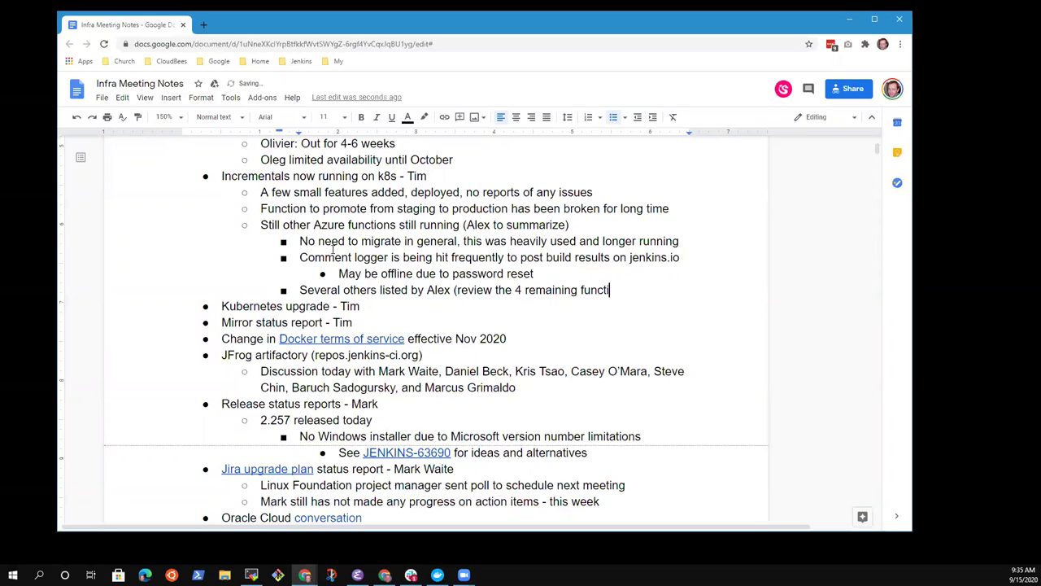
key("BackSpace")
type("firm")
key("BackSpace")
key("BackSpace")
key("BackSpace")
type("ri")
key("BackSpace")
key("BackSpace")
type("irm useful)")
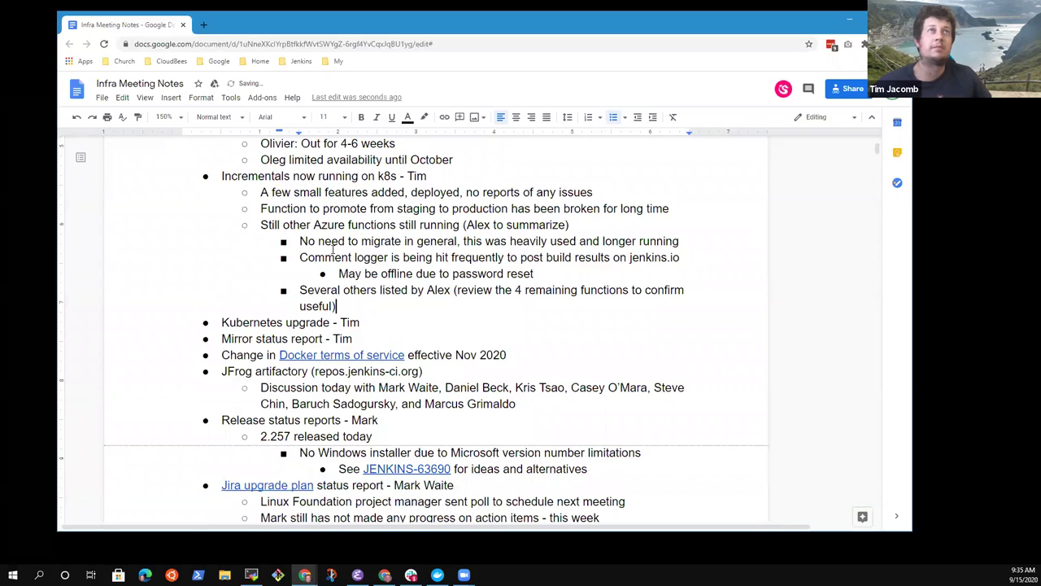
- Remove the words "the" and "remaining" from the parenthetical so it reads "(review 4 functions to confirm useful)"
key("Up")
key("ctrl+Right")
key("ctrl+Right")
key("ctrl+Right")
key("ctrl+Right")
key("ctrl+Right")
key("ctrl+Right")
key("ctrl+Right")
key("ctrl+Right")
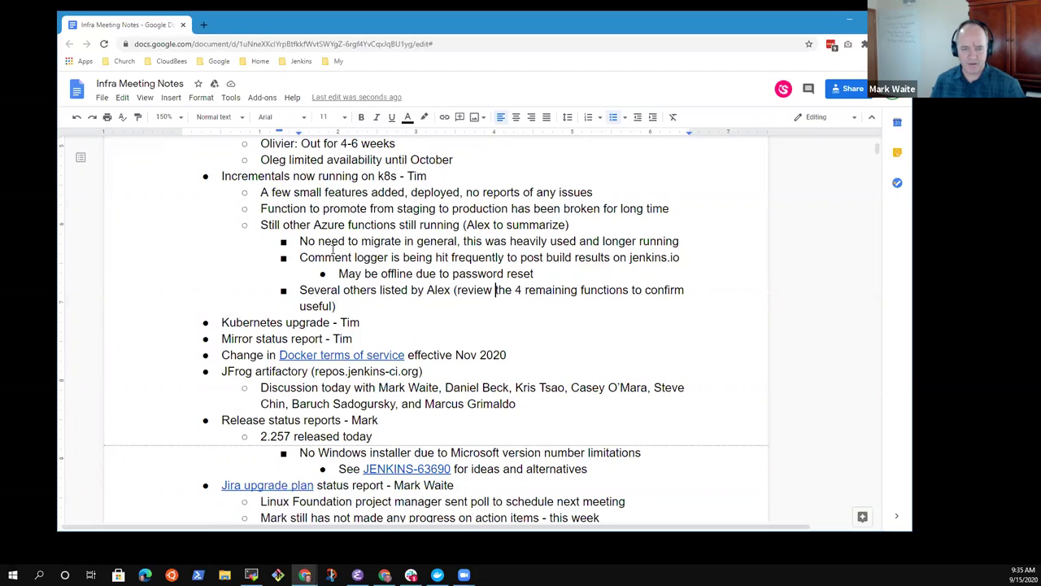
key("ctrl+shift+Left")
key("BackSpace")
key("ctrl+Right")
key("ctrl+Right")
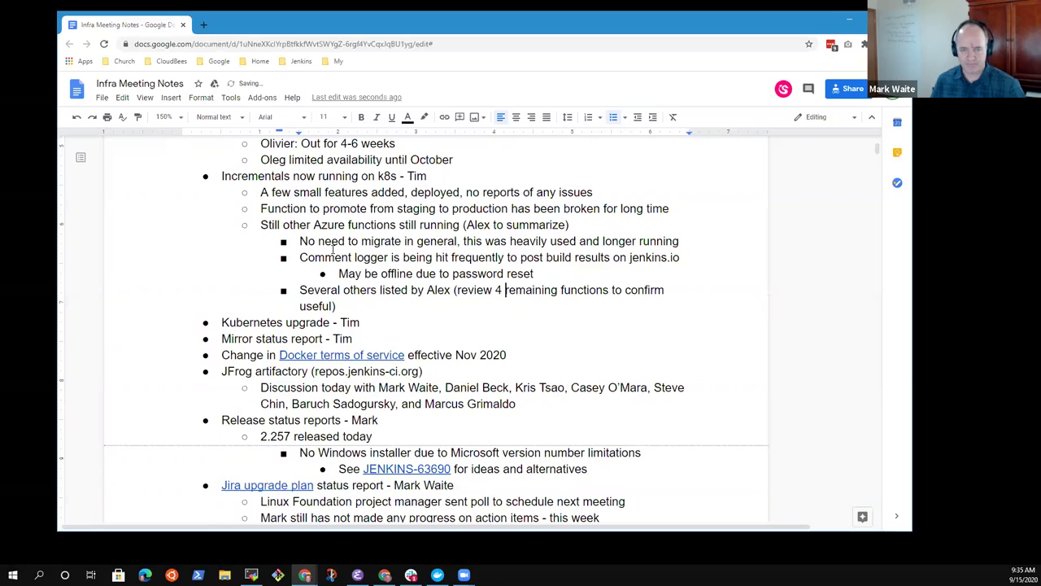
key("ctrl+shift+Right")
key("BackSpace")
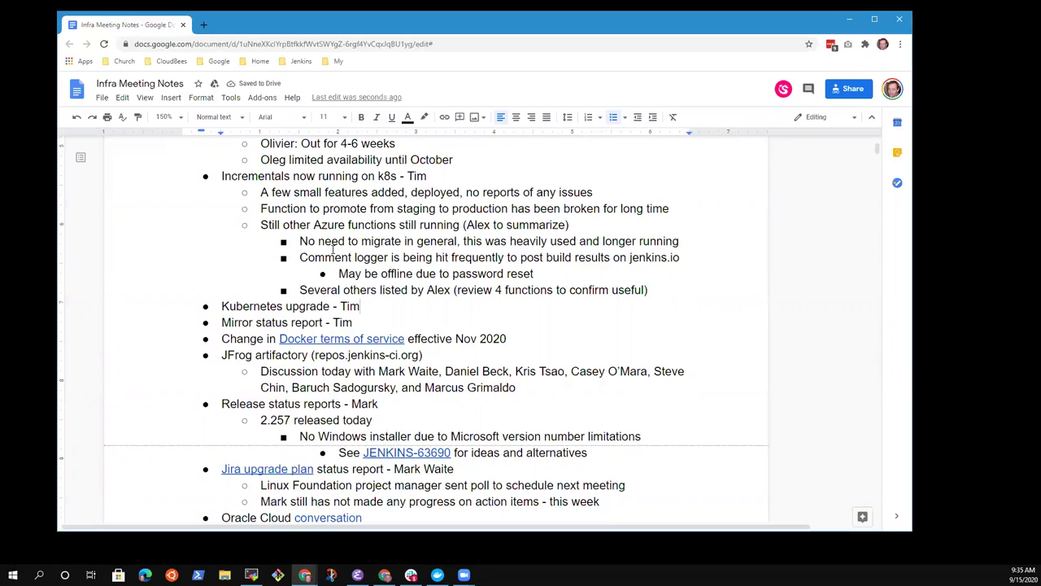
- Add a nested bullet under the Kubernetes upgrade topic reading "Kubernetes 1.15.x running is an outdated patch level, unsupported end of month"
key("shift+Home")
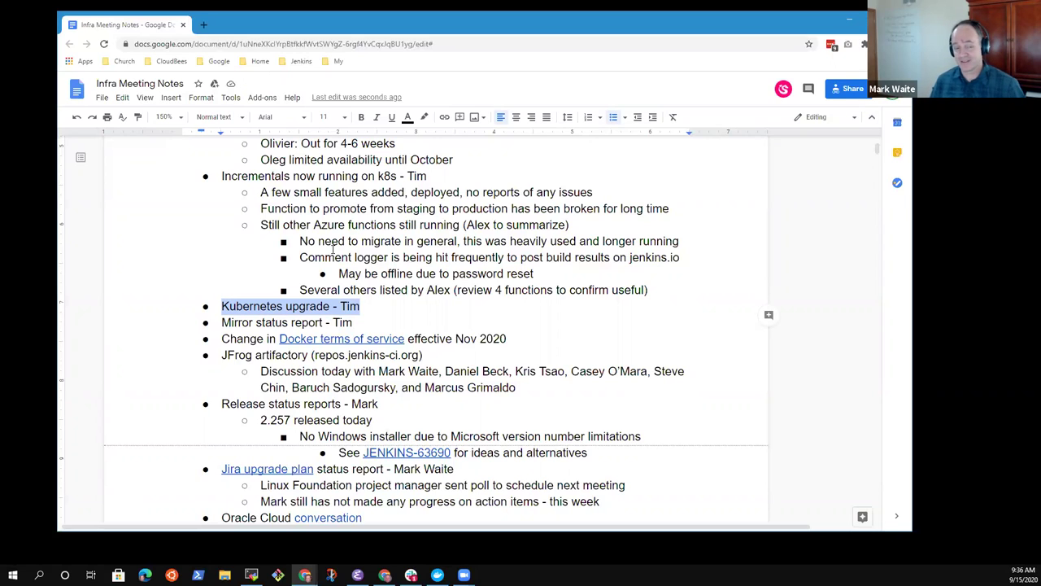
key("Right")
key("shift+Home")
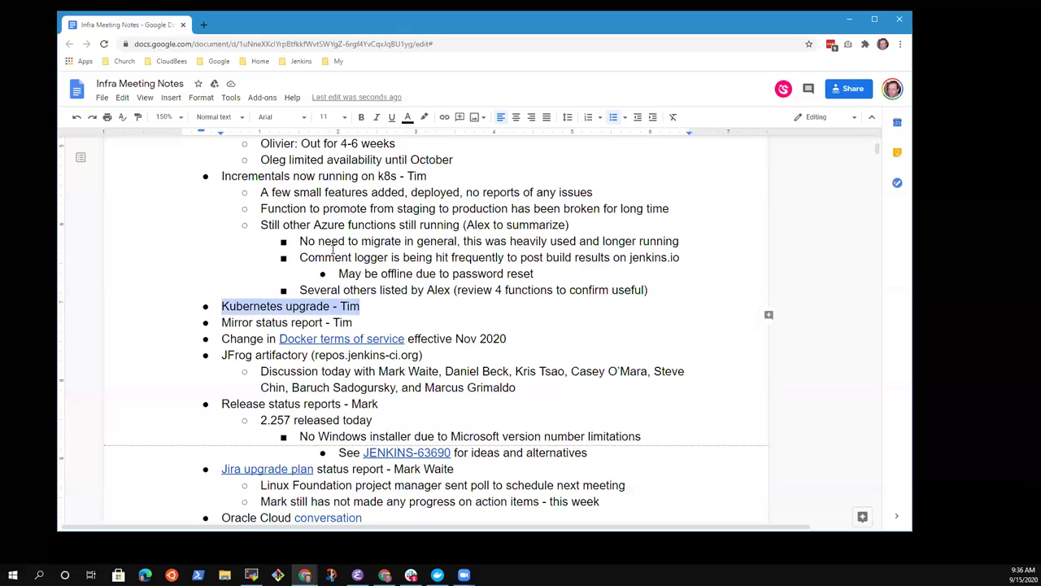
key("Right")
key("Return")
key("Tab")
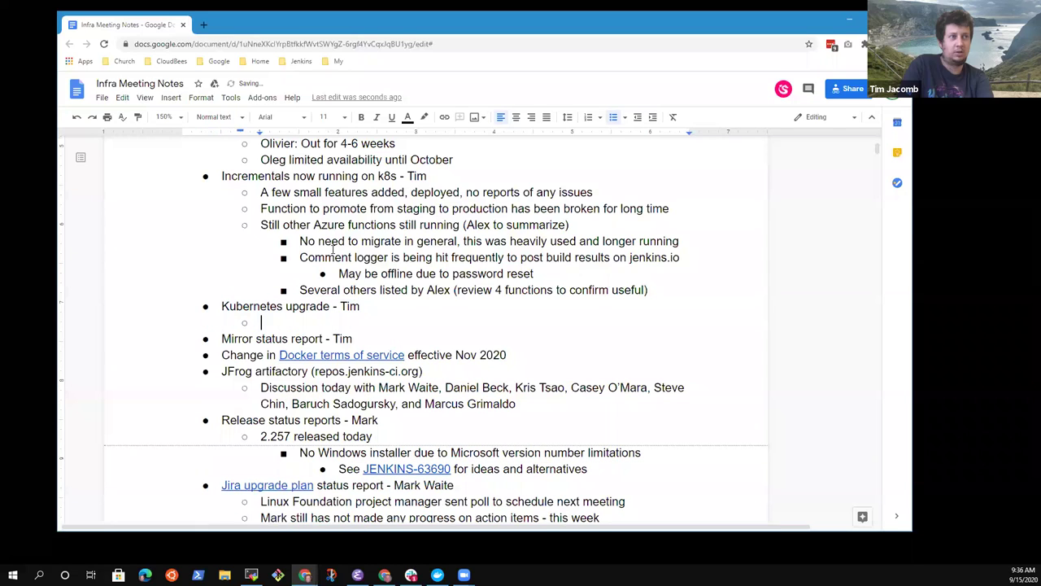
type("Ku")
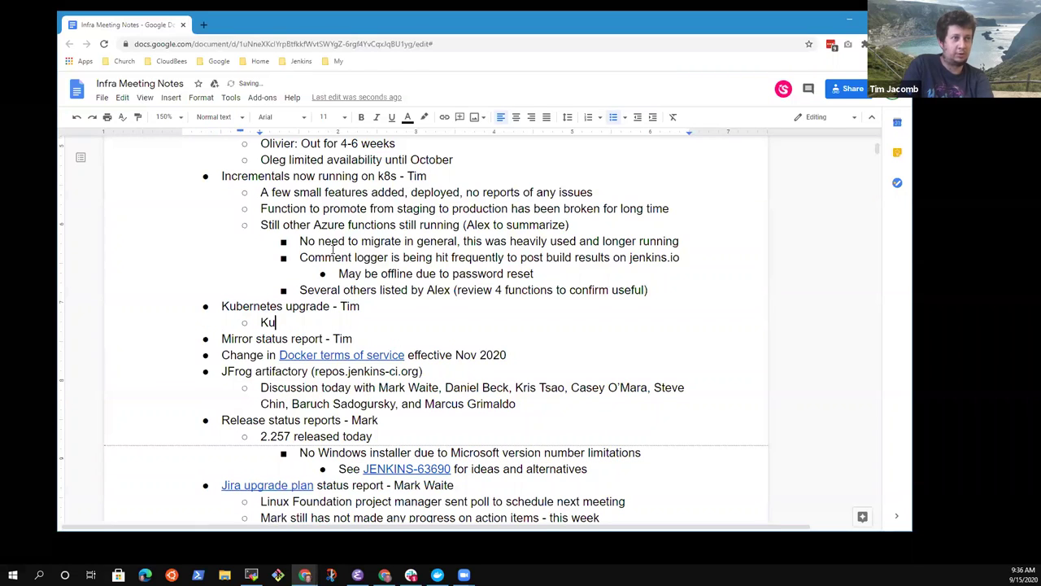
type("bernetes 1.1")
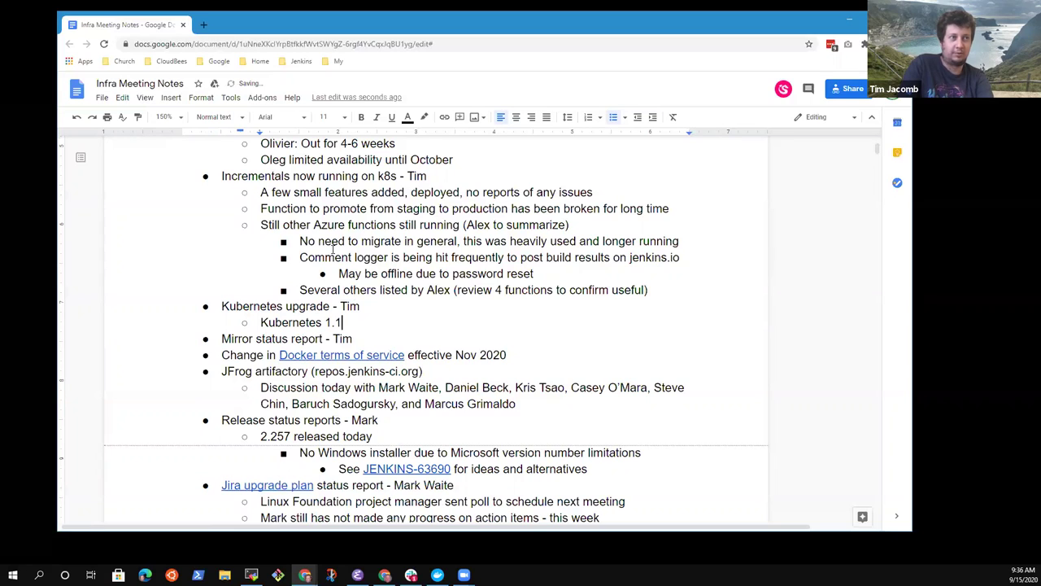
type("5.x")
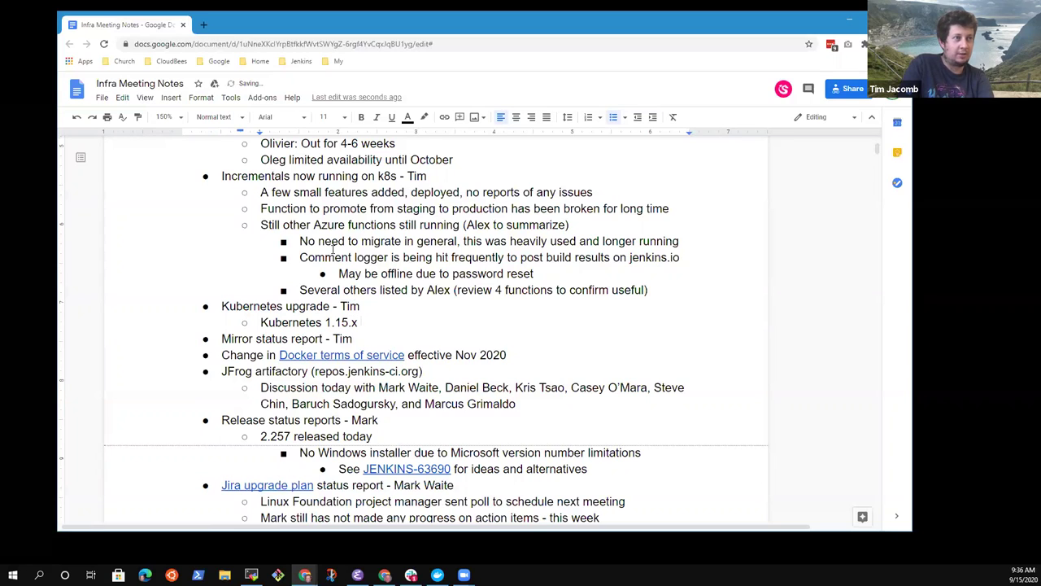
type(" runnin")
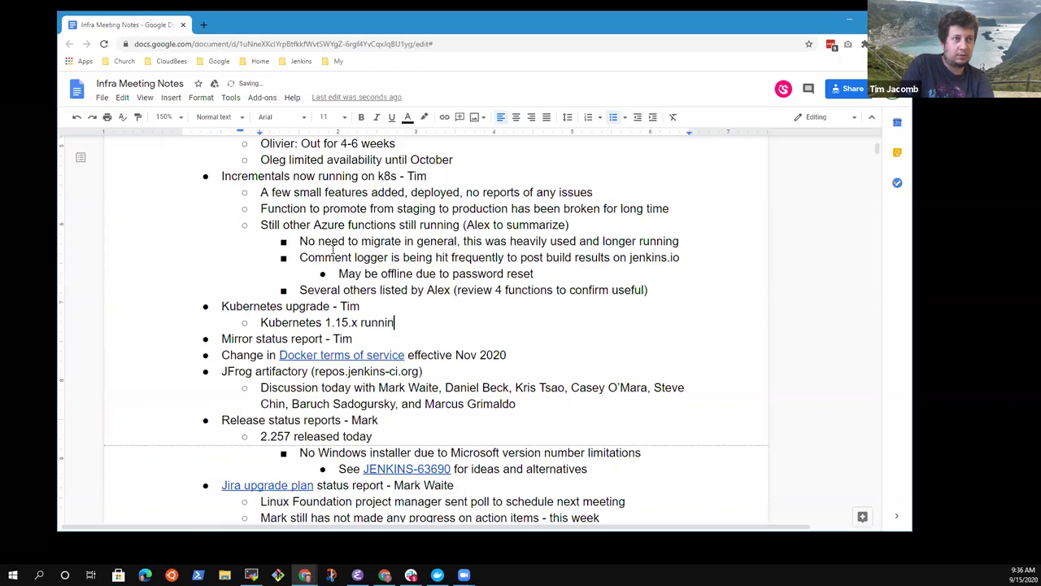
type("g is a n outdated ")
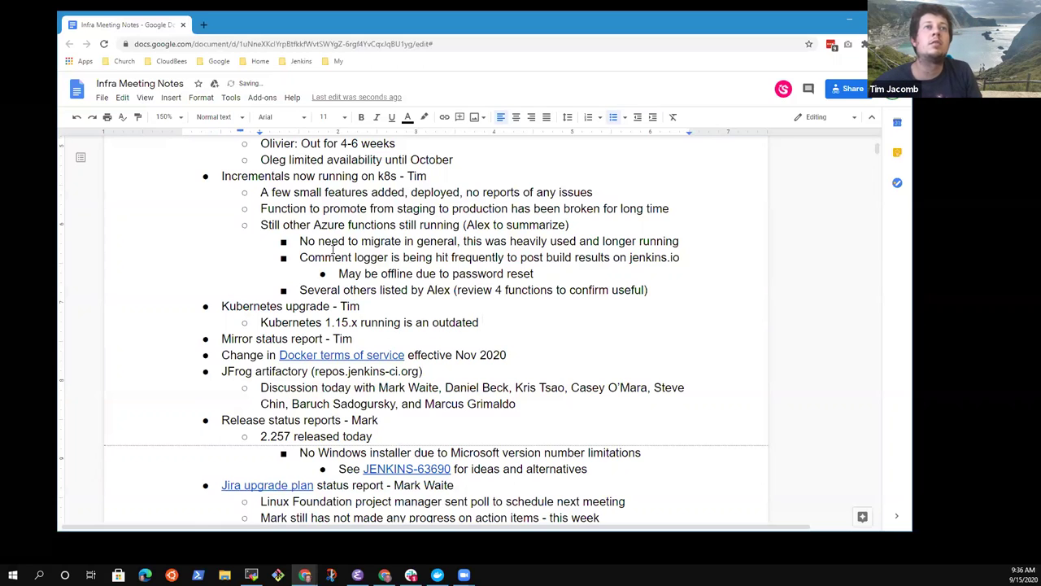
type("patch level")
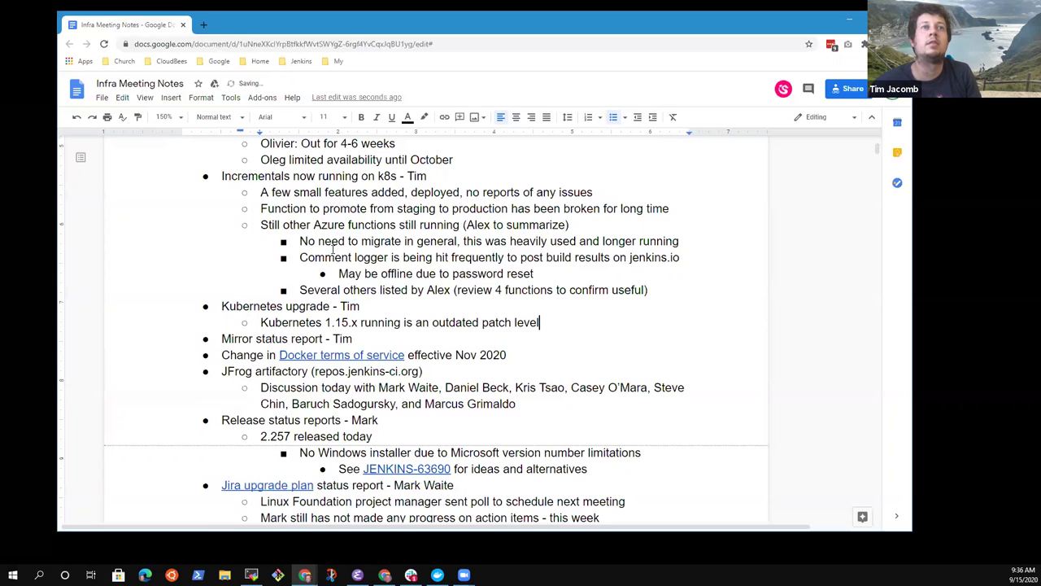
type(", unsupporte")
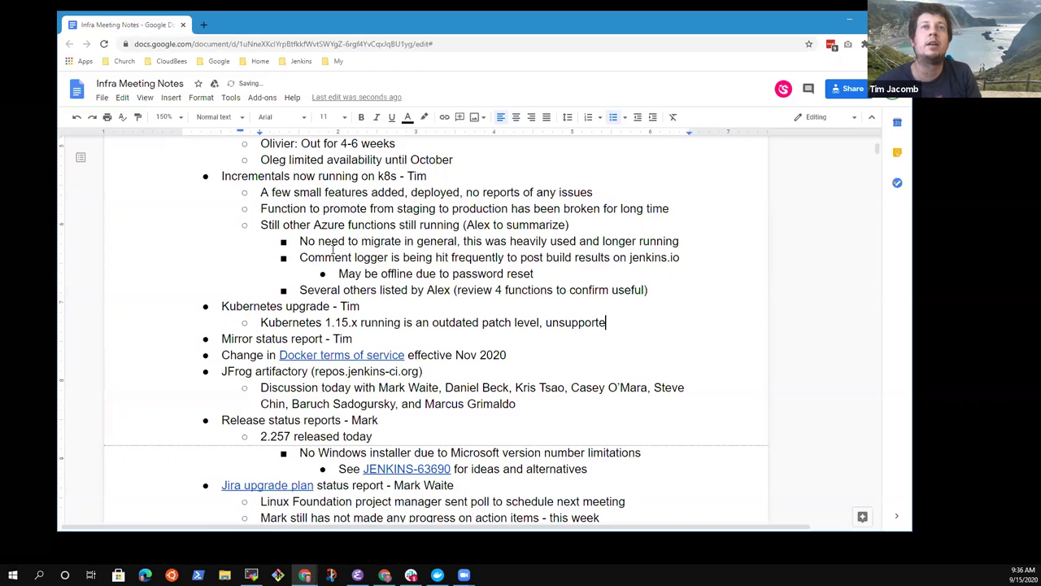
type("d end of month")
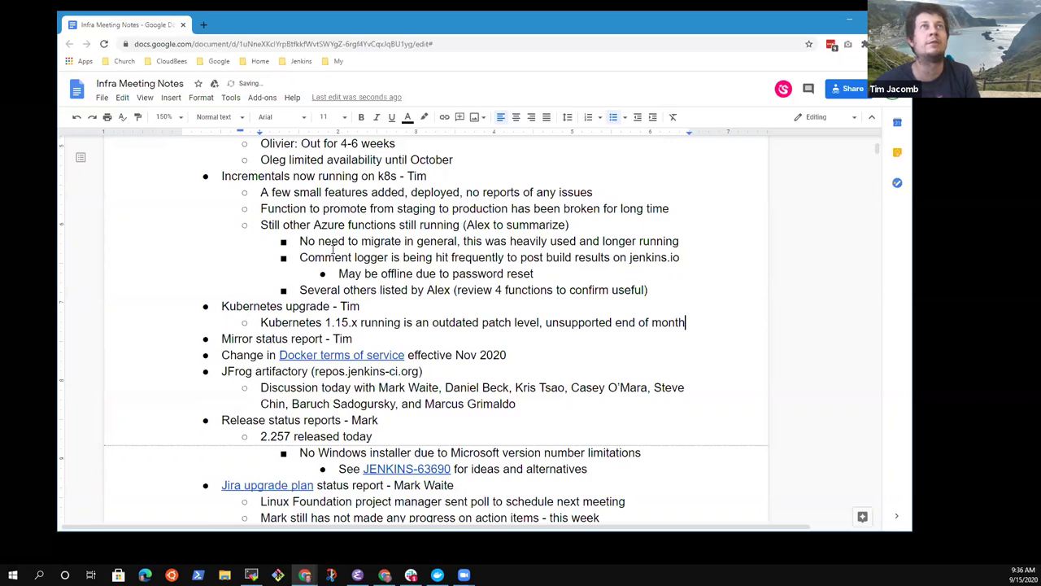
- Add another bullet under the Kubernetes upgrade topic reading "Upgrade from 1.15.x to 1.16, 1.16 to 1.17"
key("Return")
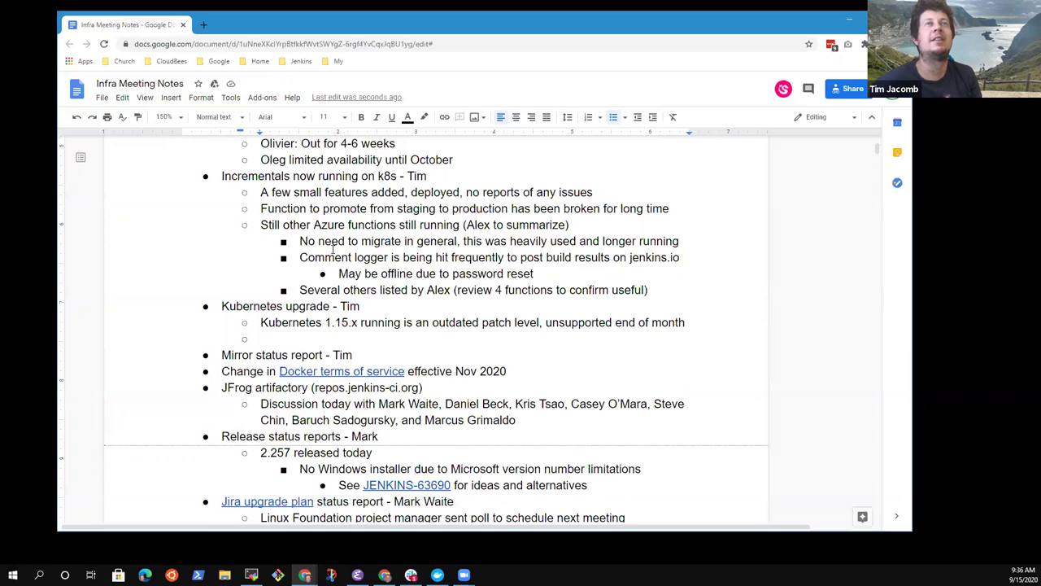
type("Upgr")
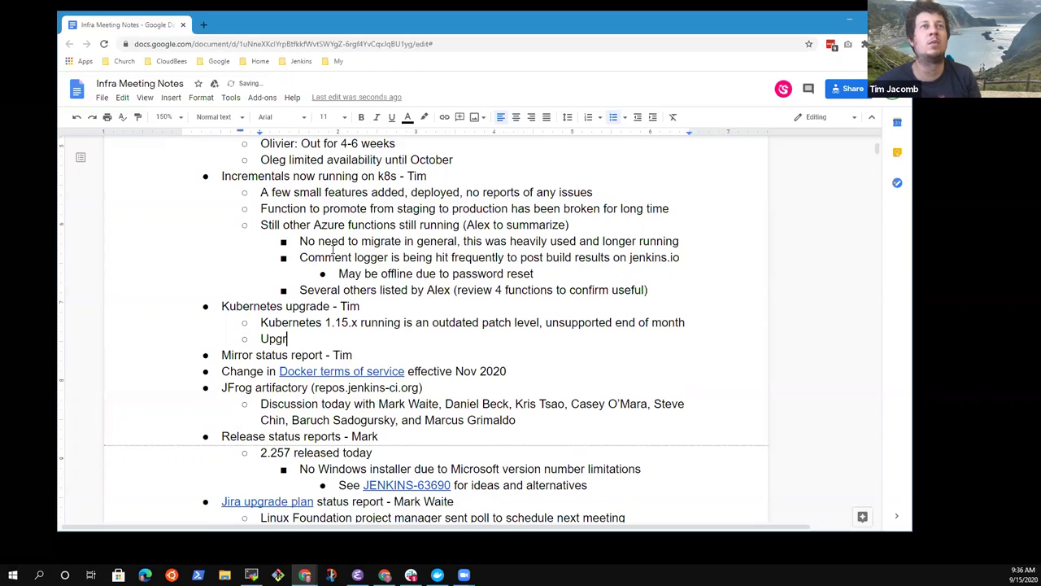
type("ade from 1")
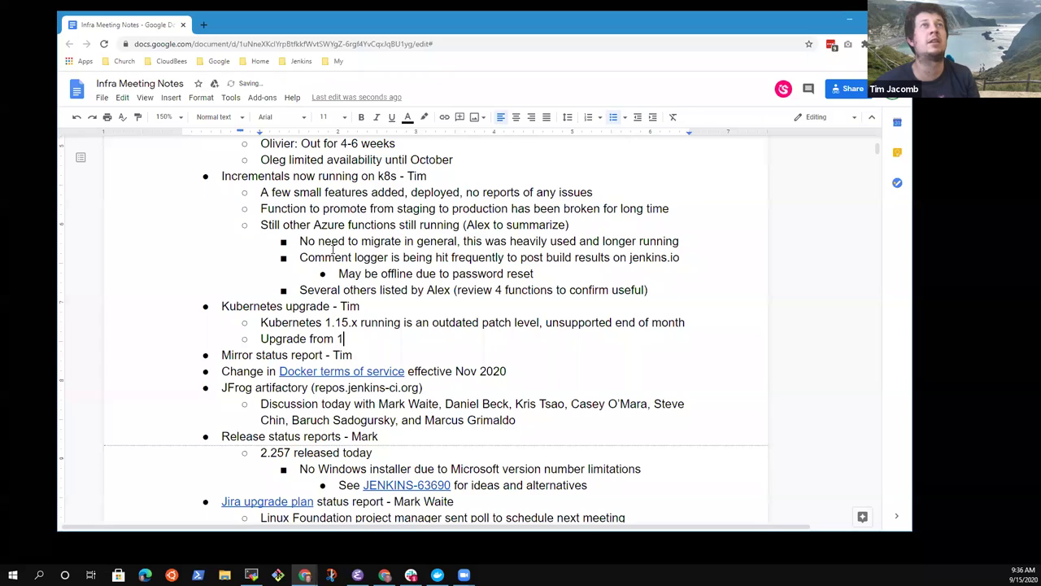
type(".15.x")
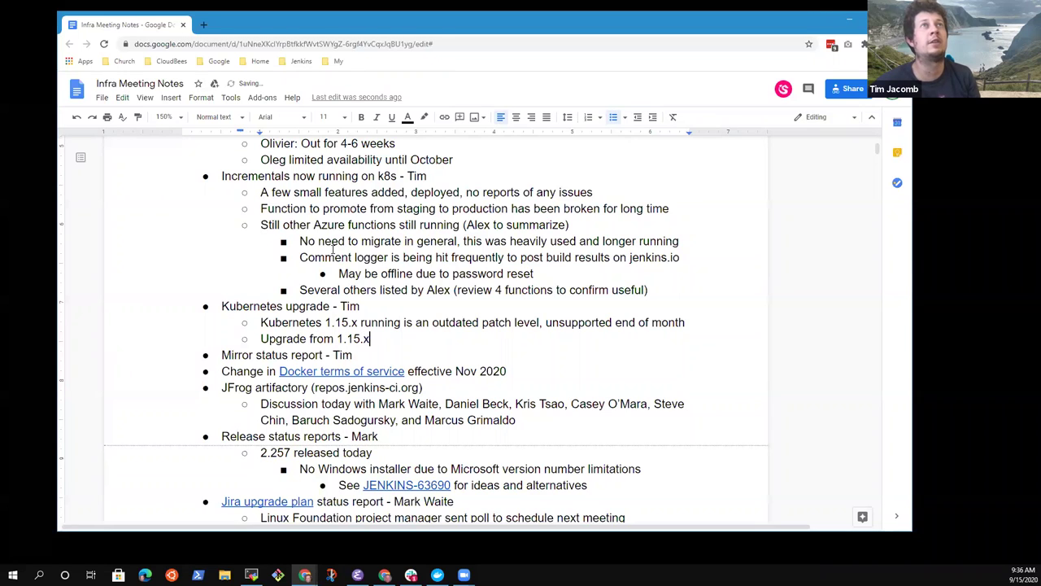
type(" to 1.16")
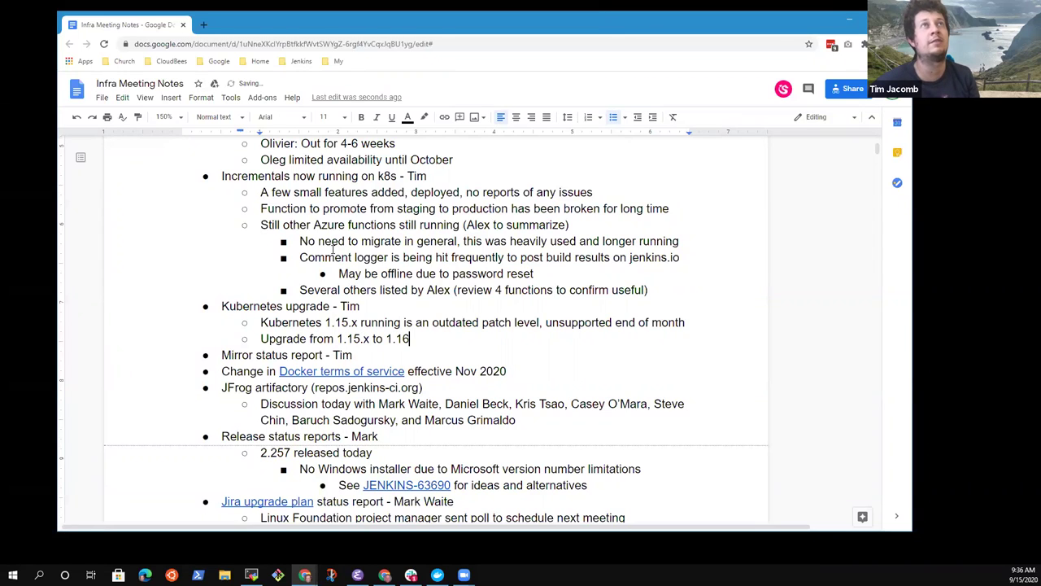
type(", 1.15")
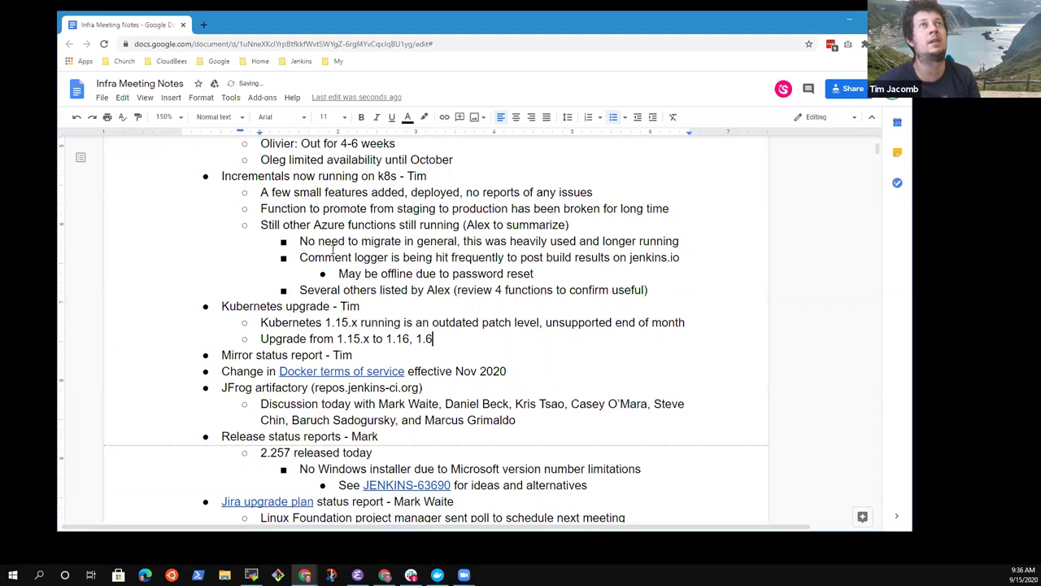
key("BackSpace")
type("6")
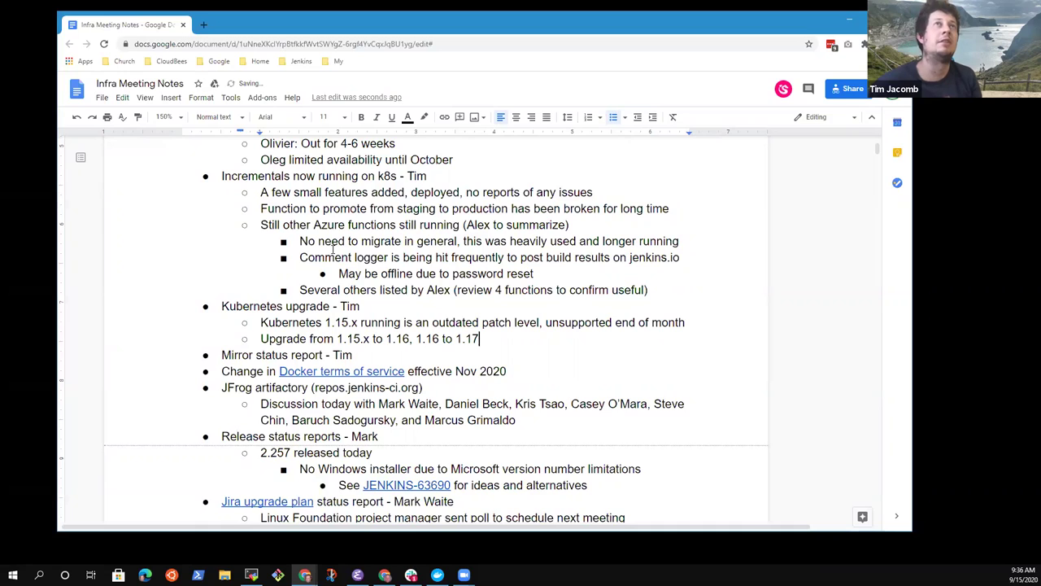
type(" to 1.17")
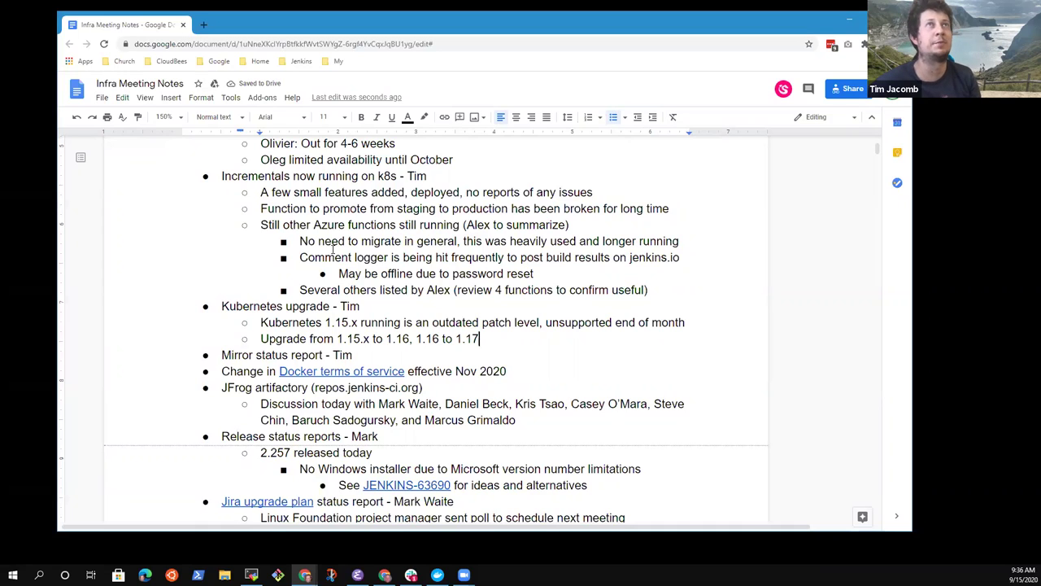
- Append ", masters then node pools (4 stages)" to the bullet about upgrading from 1.15.x to 1.16 and 1.17
type(", masters")
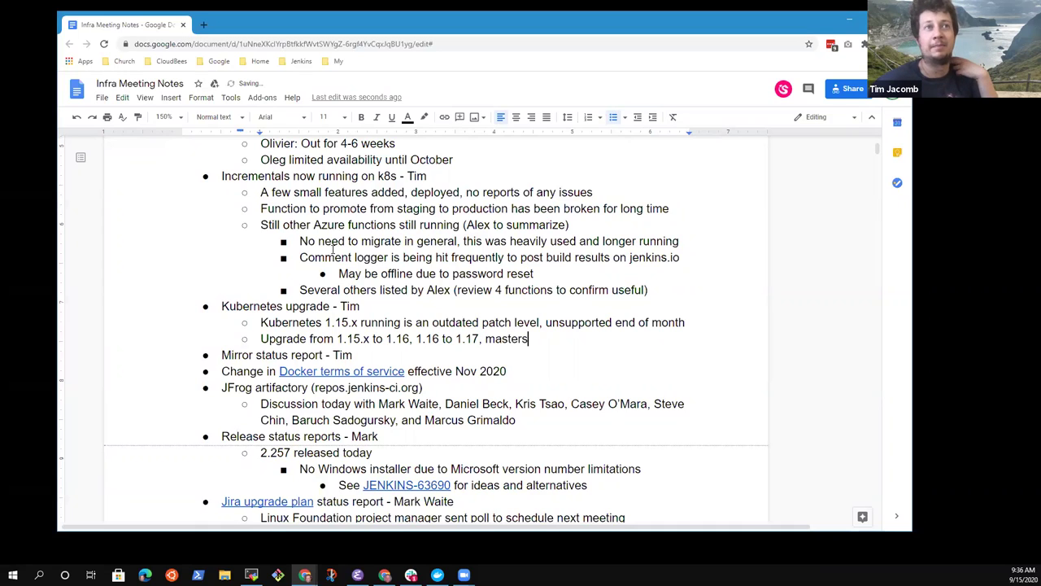
type(" then n")
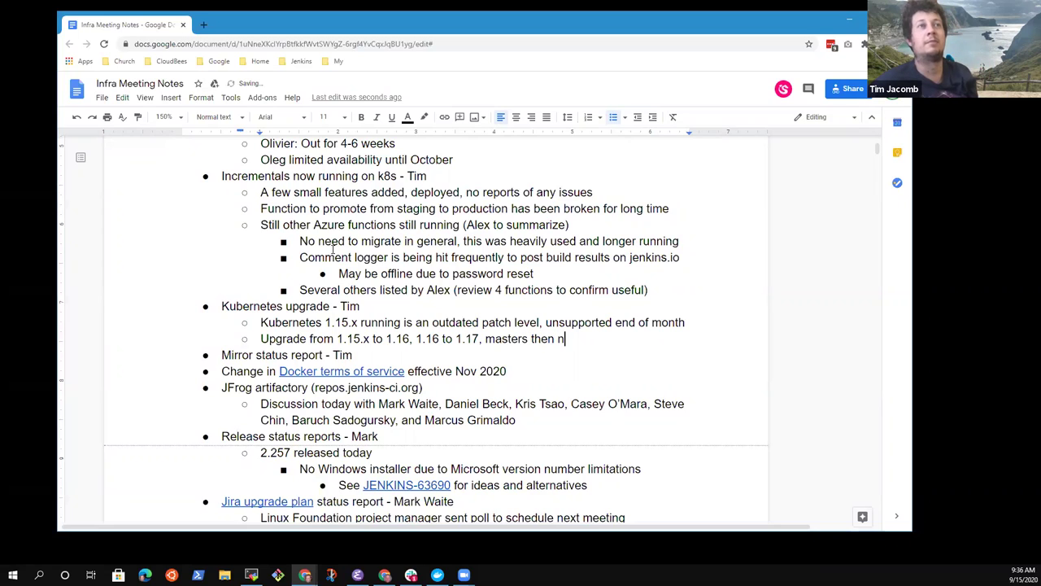
type("ode pools (")
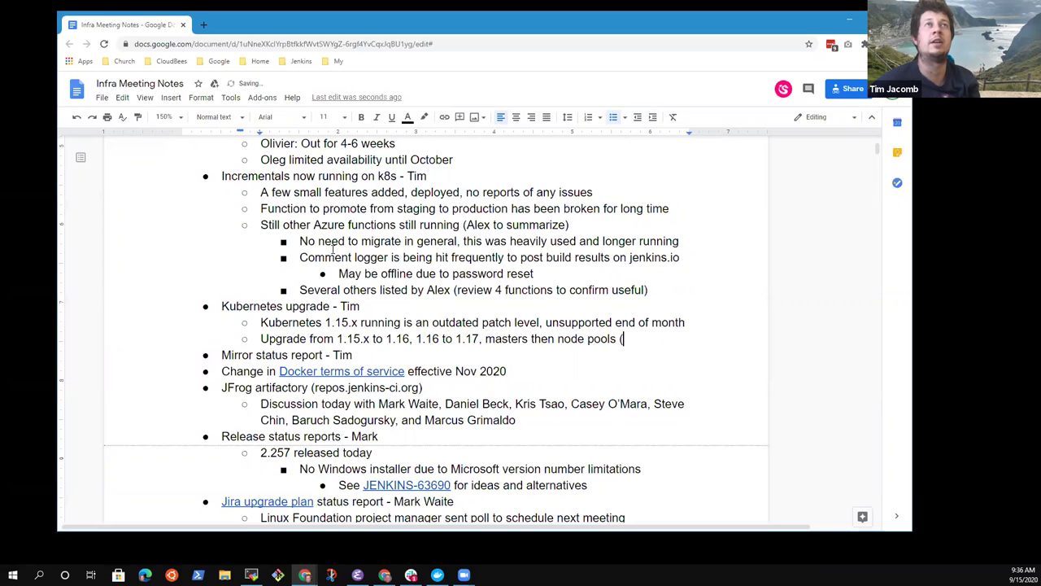
type("4 stage")
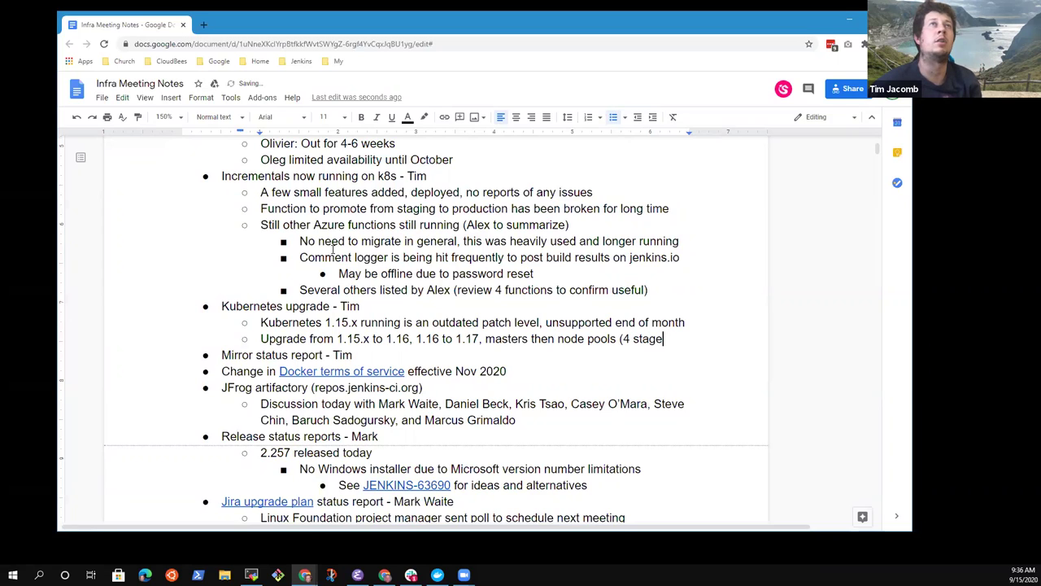
type(" update")
key("BackSpace")
key("BackSpace")
key("BackSpace")
key("BackSpace")
key("BackSpace")
key("BackSpace")
key("BackSpace")
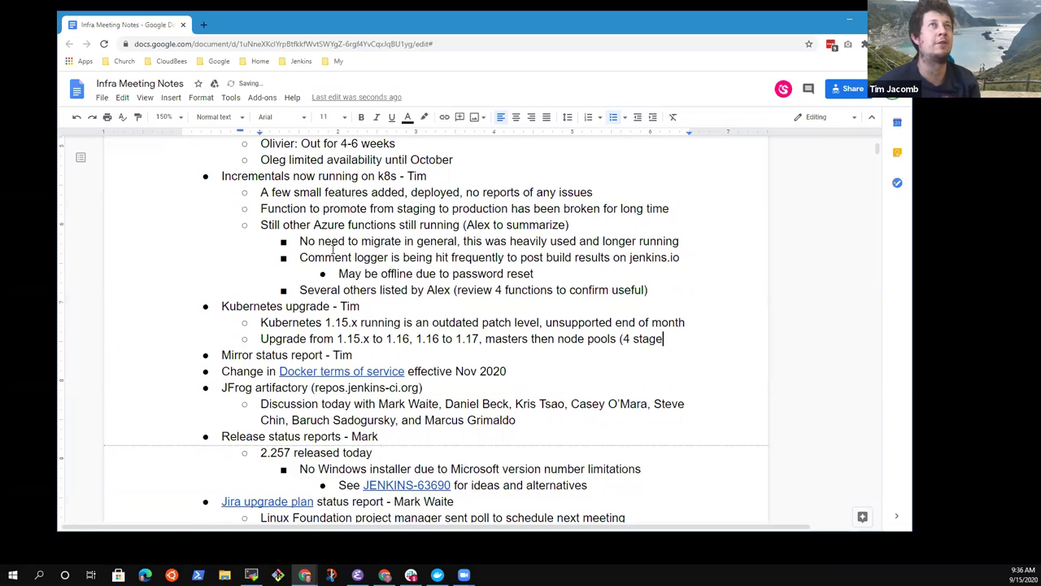
type("s)")
- Add a sub-bullet reading "Loki was bound to an exclusive volume, has resolved itself" and insert "done" after "Kubernetes upgrade" in the topic line
key("Return")
key("Tab")
type("Lo")
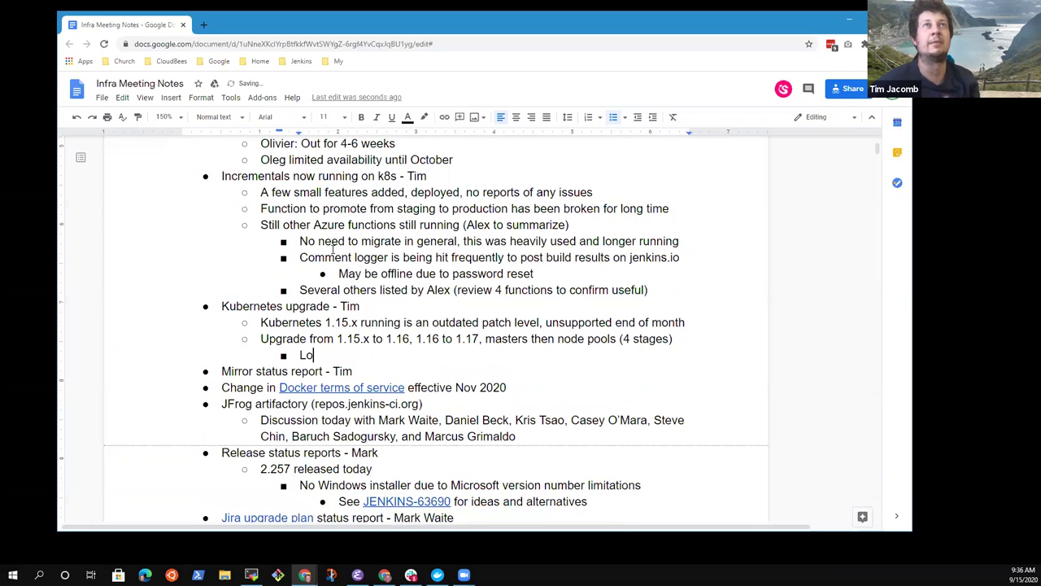
type("ki was bound to")
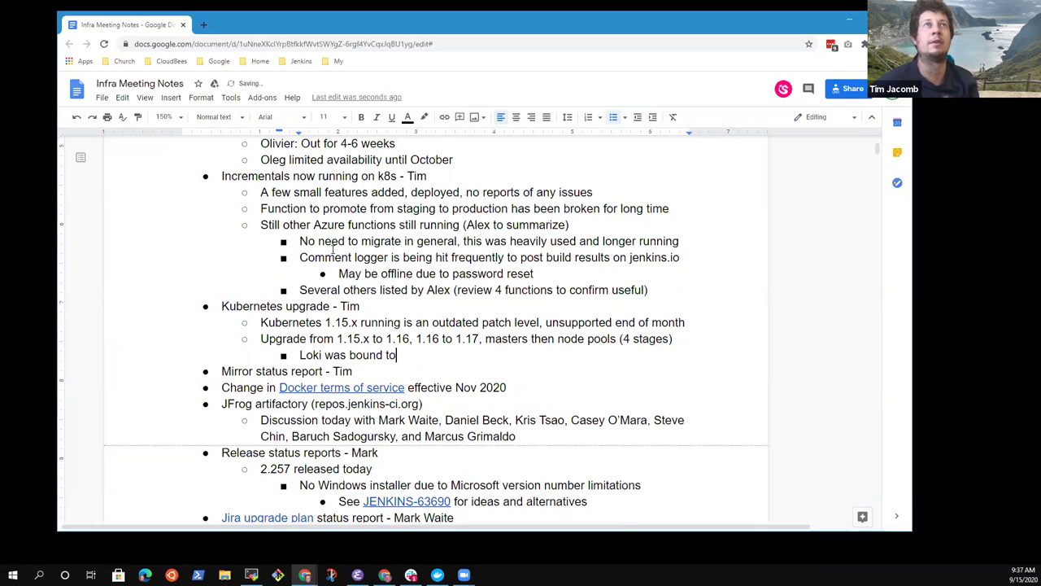
type(" an exclu")
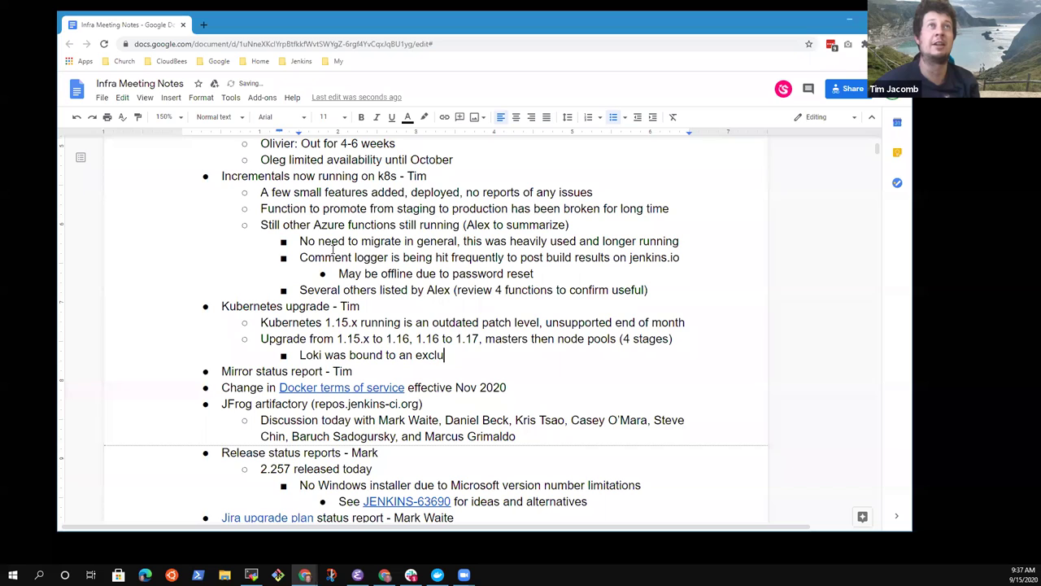
type("sive volu")
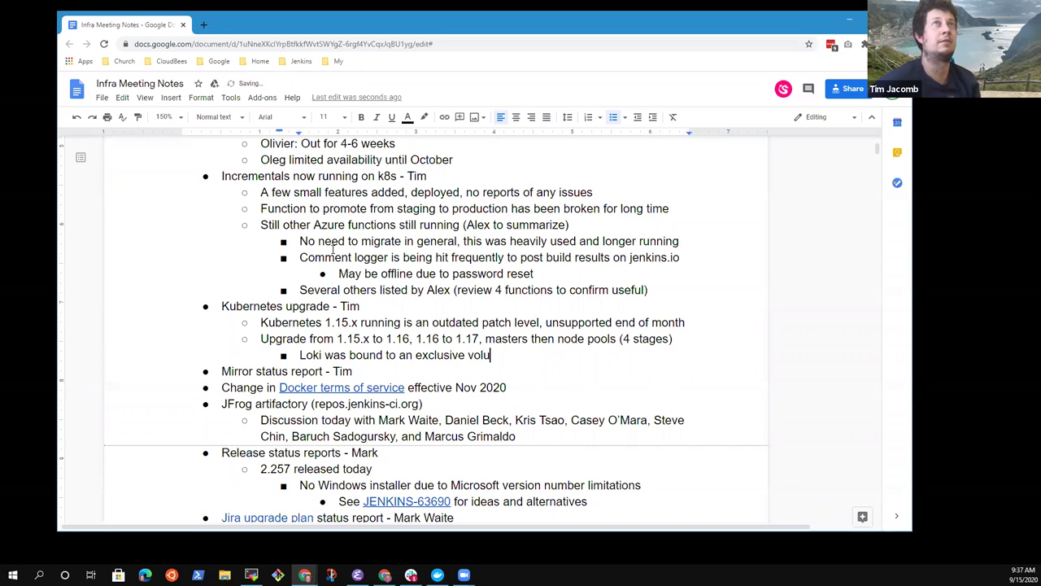
type("me, has resolve")
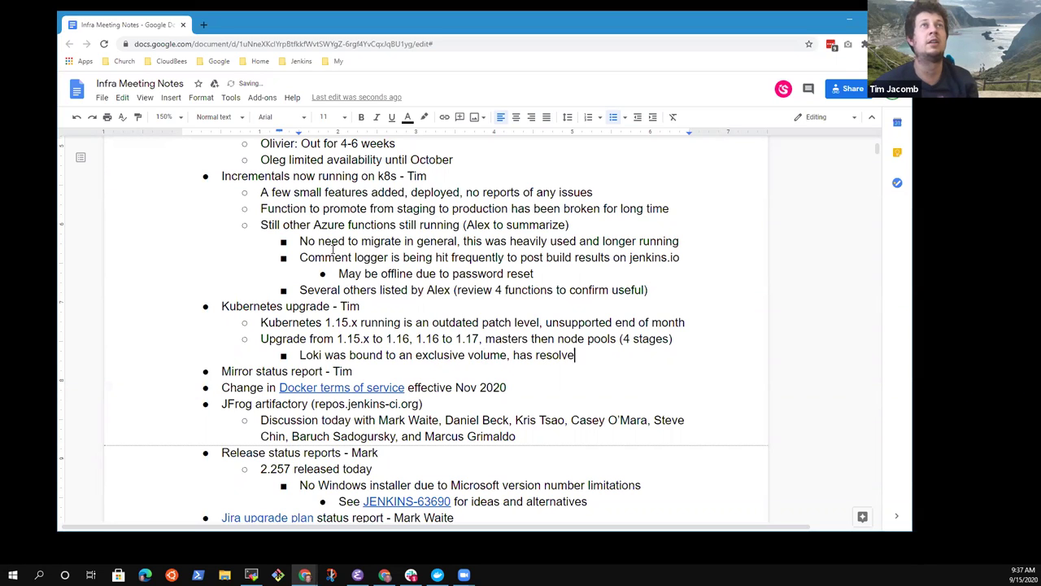
type("d itself")
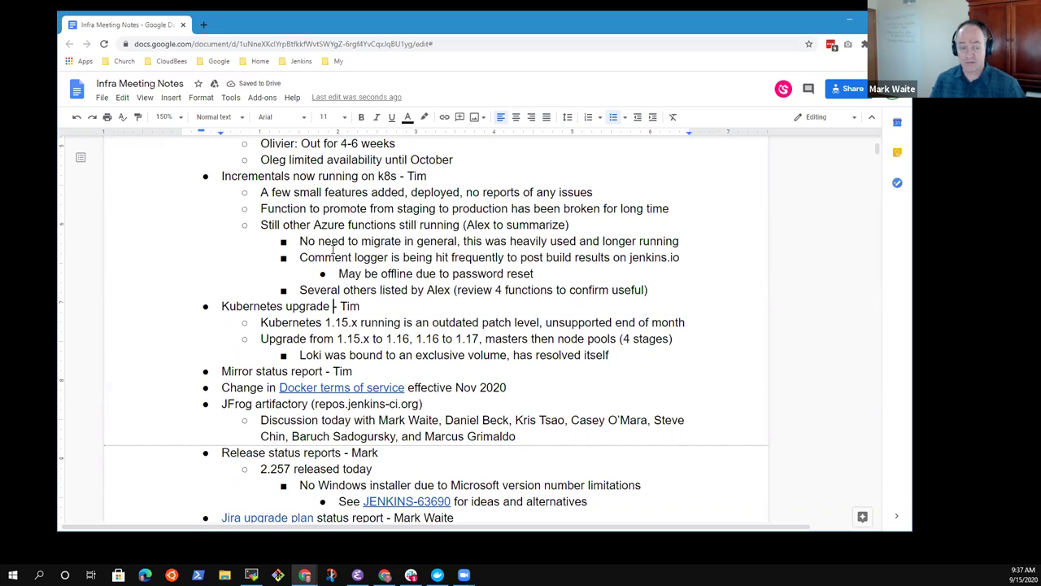
type("done")
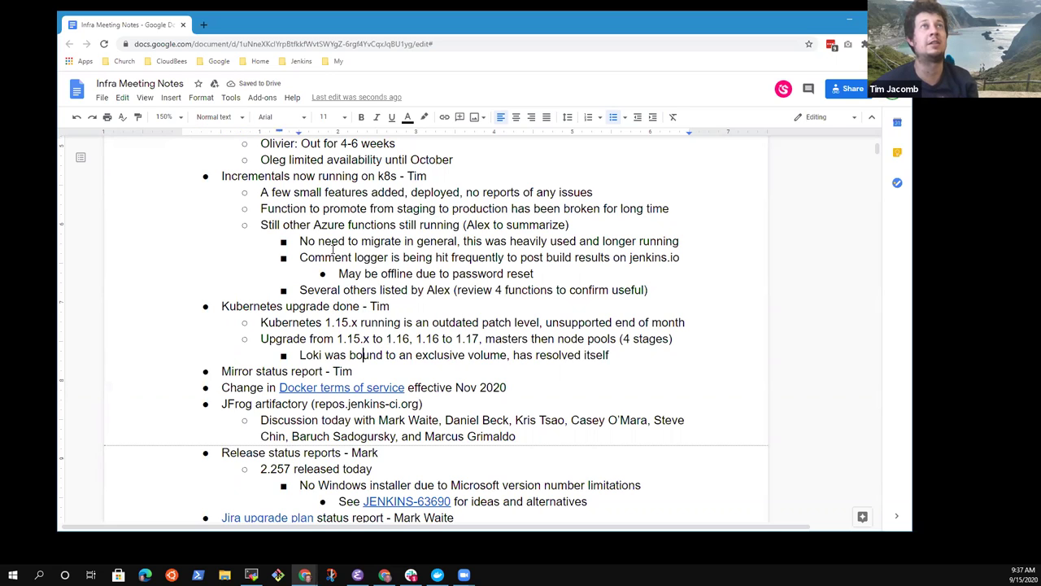
- Add a bullet one level below the Kubernetes upgrade topic reading "Terraform code was still pointed to 1.14, updated to latest version"
key("Return")
key("shift+Tab")
type("Terraform ")
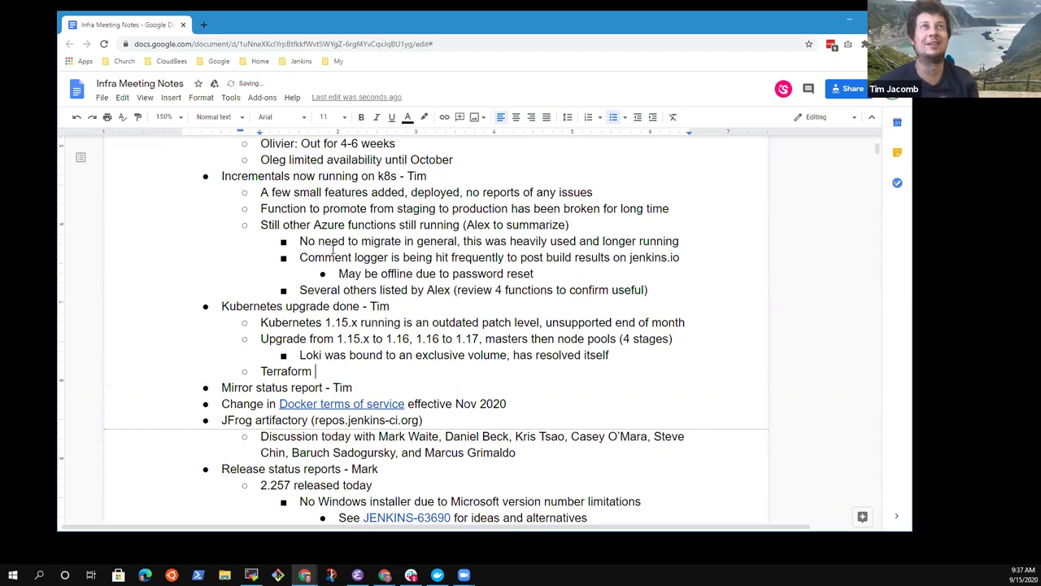
type("code was still pon")
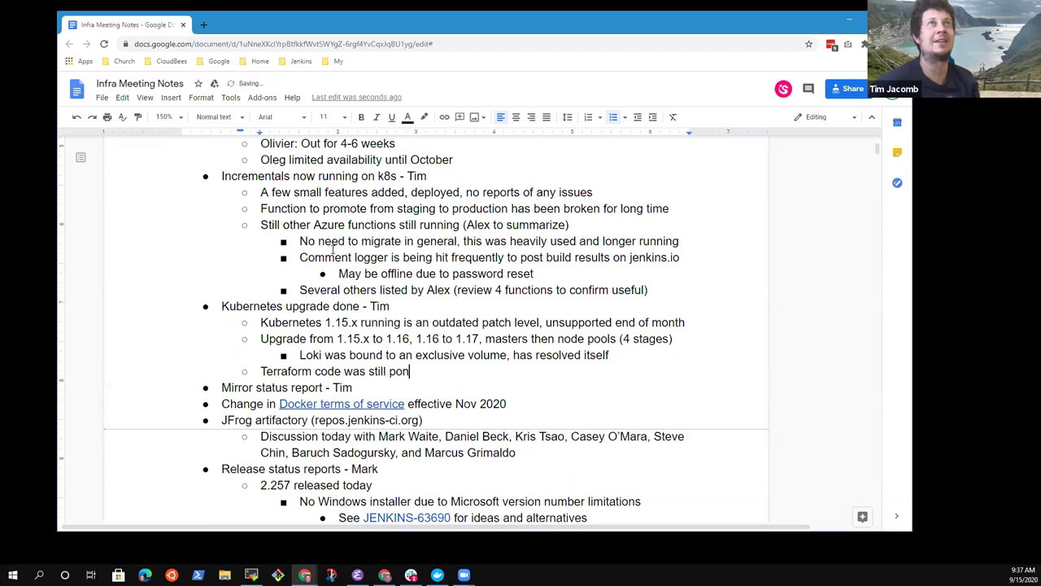
key("BackSpace")
key("BackSpace")
type("ointed to 1")
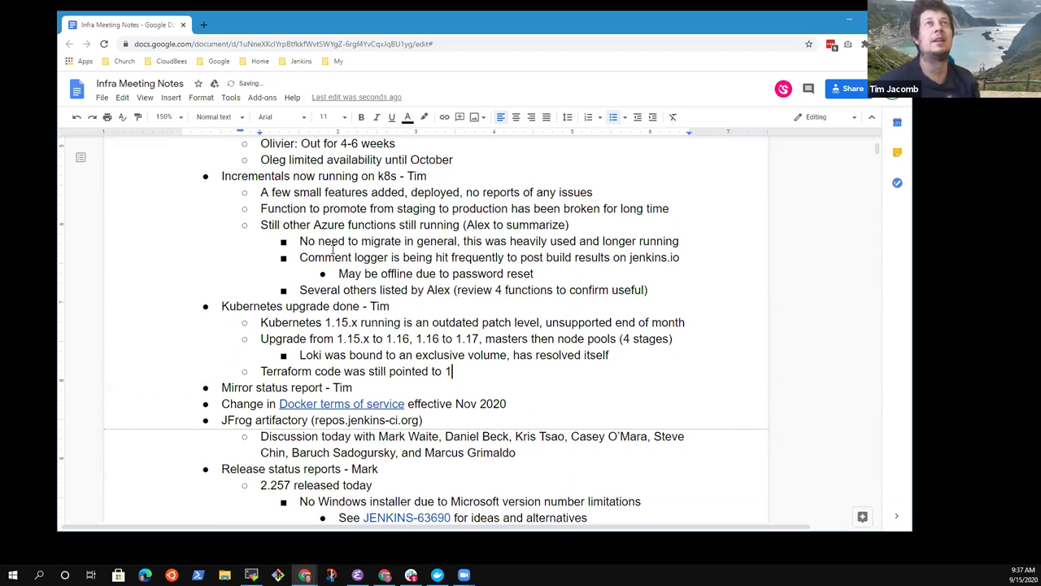
type(".14, ")
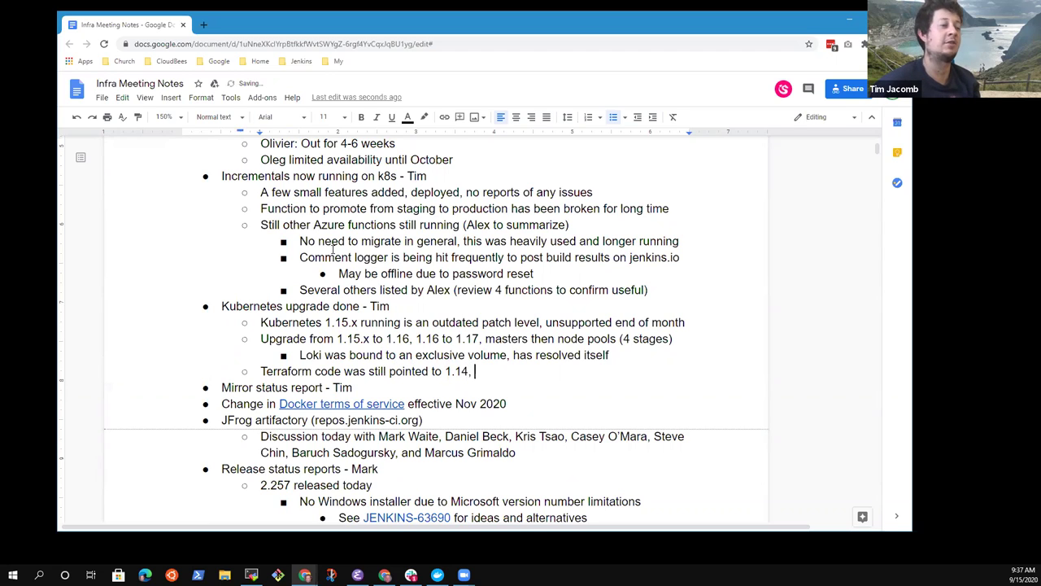
type("updated to lat")
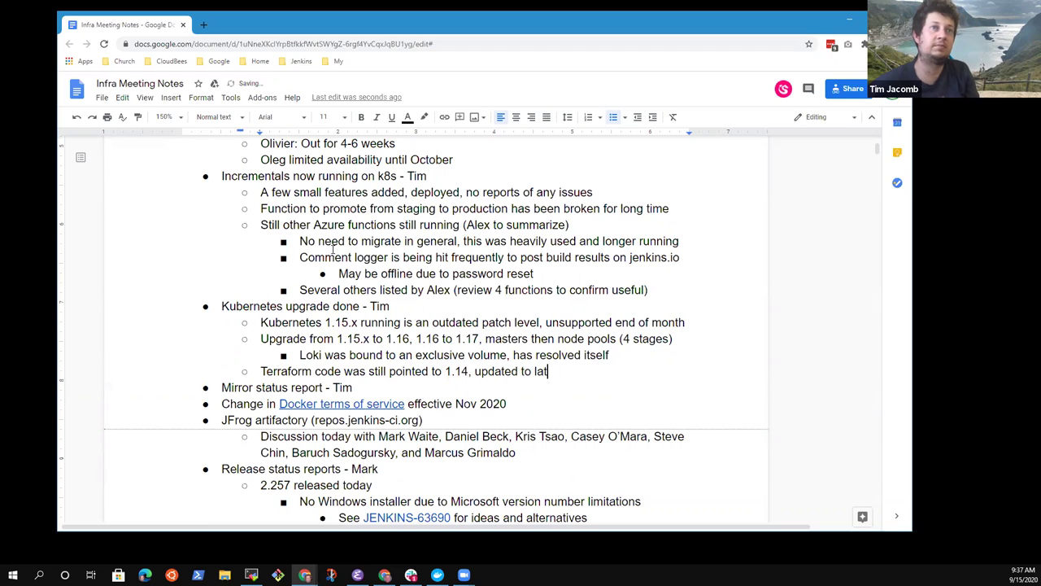
type("est version")
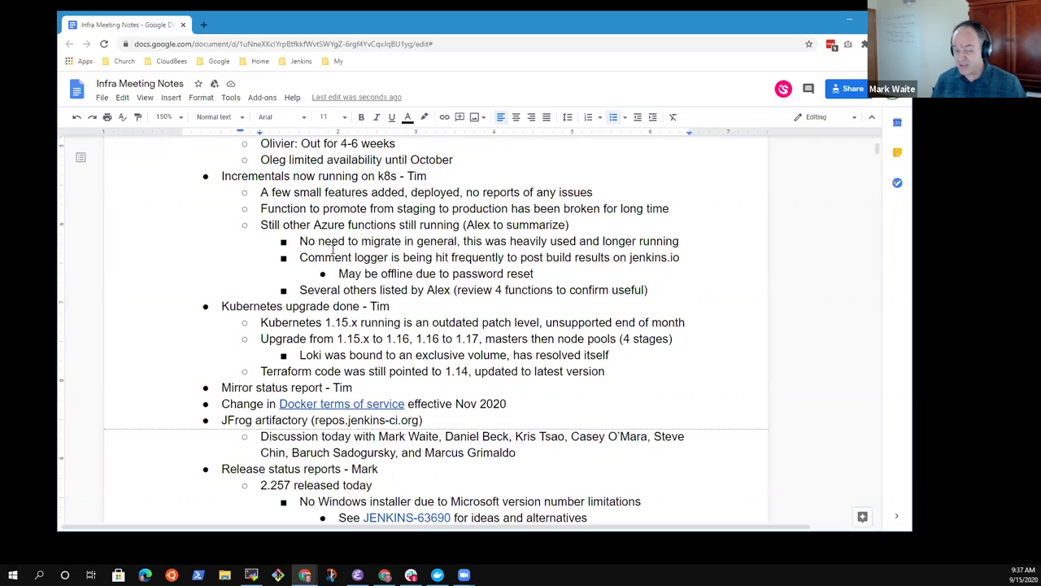
- Add a bullet after the Terraform note, at the same level, reading "Some alerts triggered, but under 1 minute of downtime"
key("Down")
key("Up")
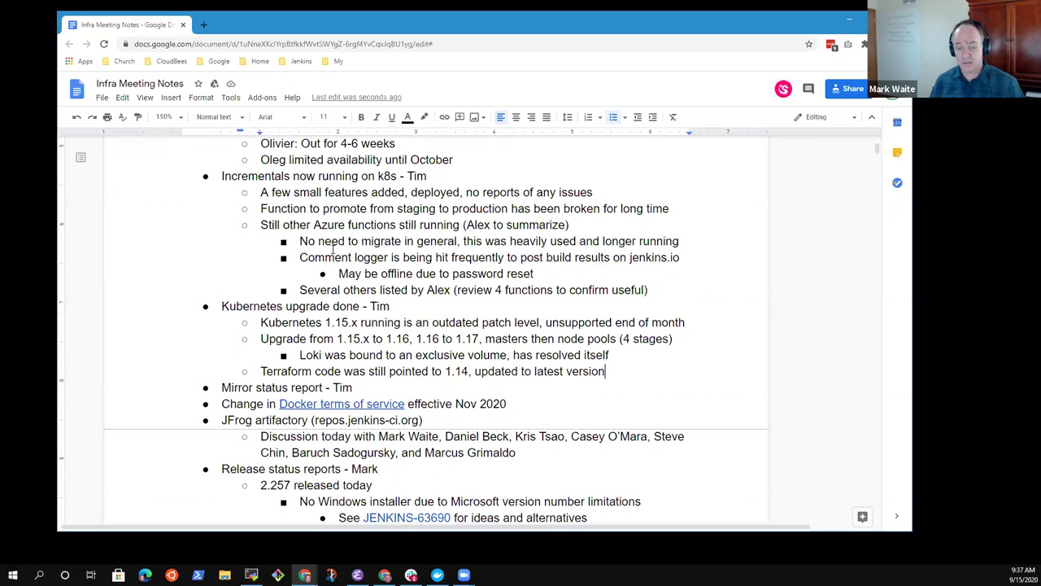
key("Return")
key("Tab")
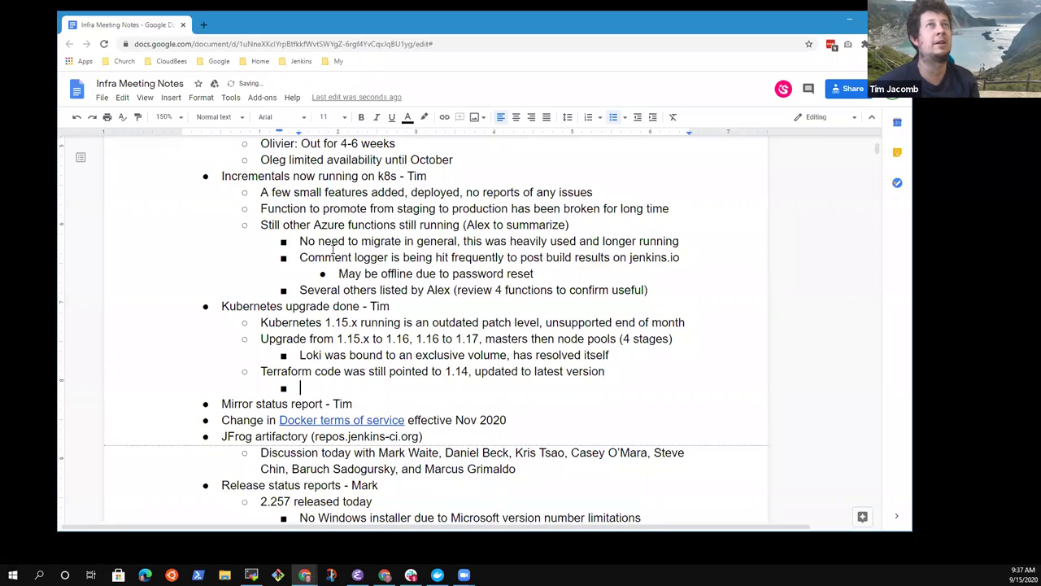
type("Some")
key("BackSpace")
key("BackSpace")
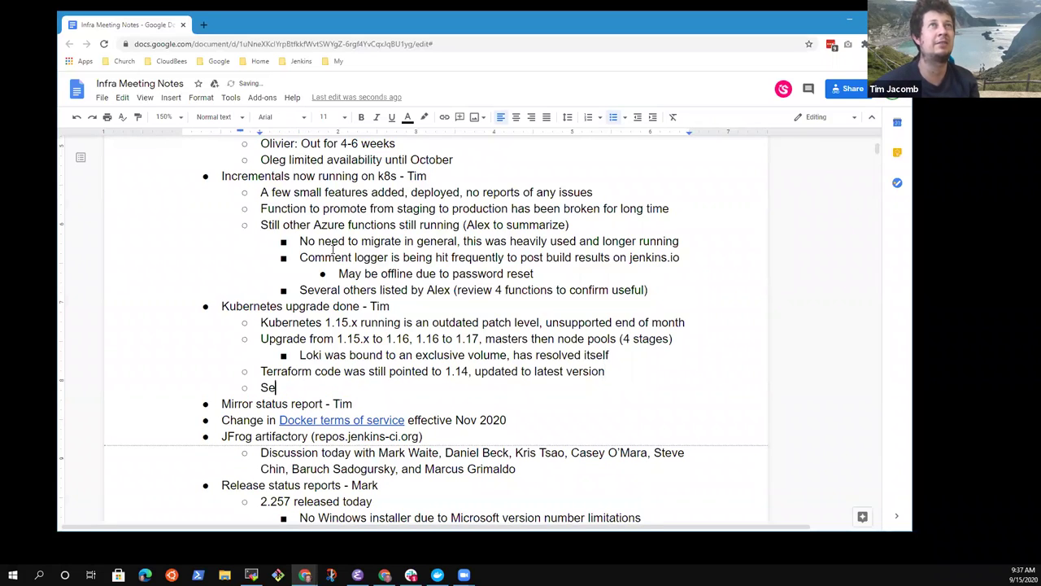
type("0me")
key("BackSpace")
key("BackSpace")
key("BackSpace")
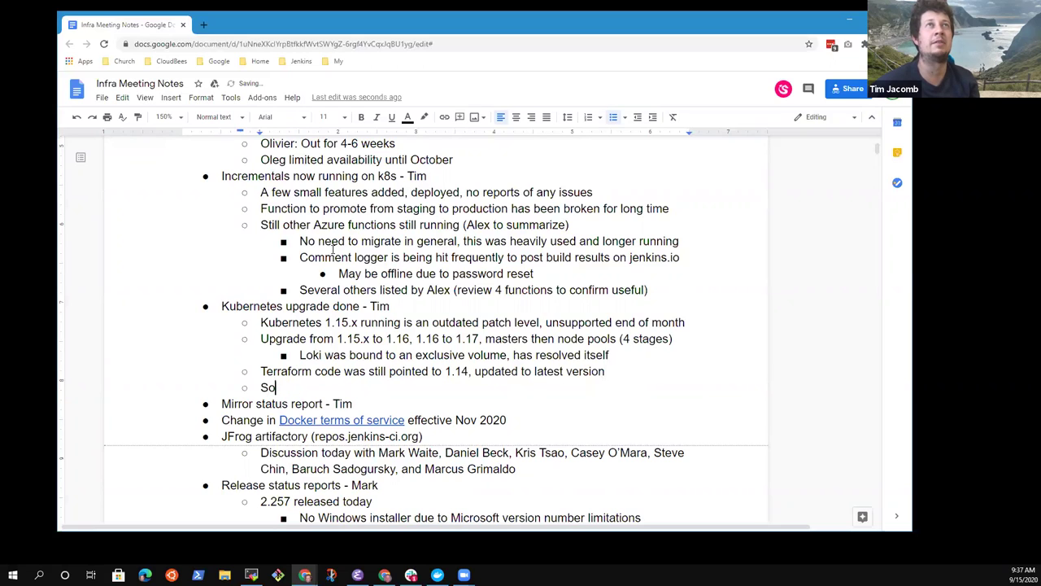
type("me alre")
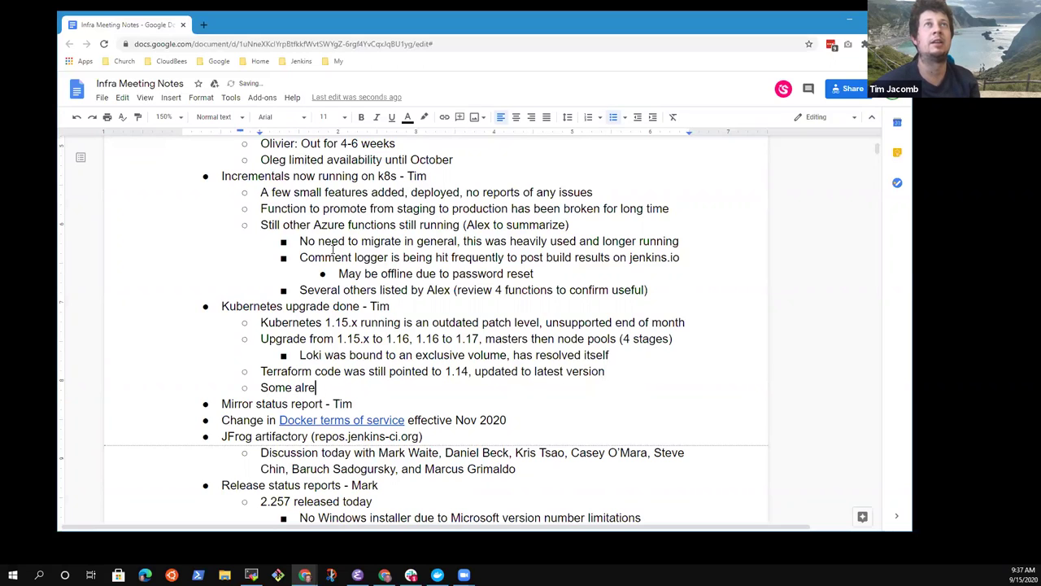
key("BackSpace")
key("BackSpace")
type("erts triggered, by")
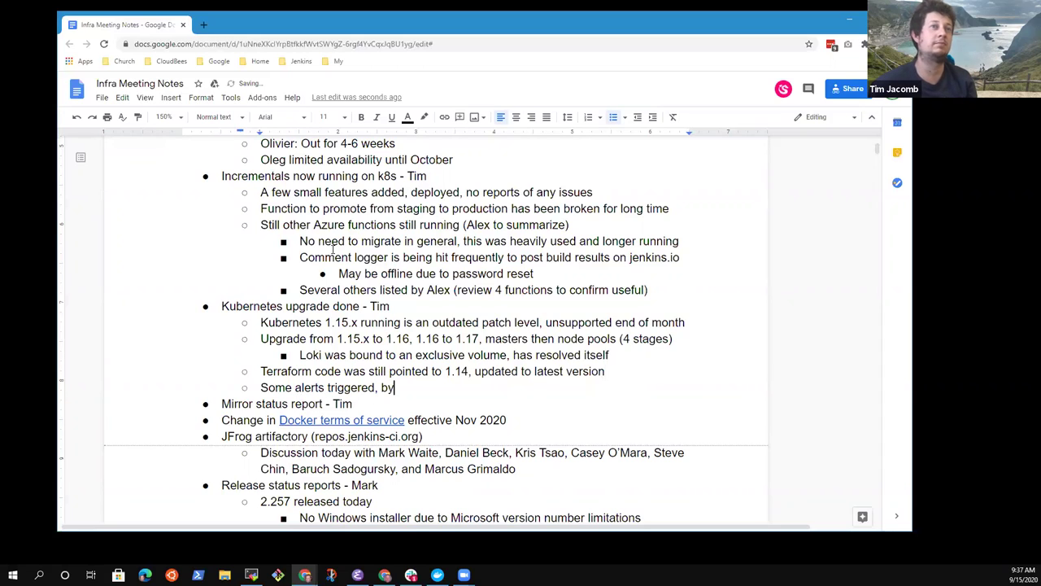
key("BackSpace")
type("uyt")
key("BackSpace")
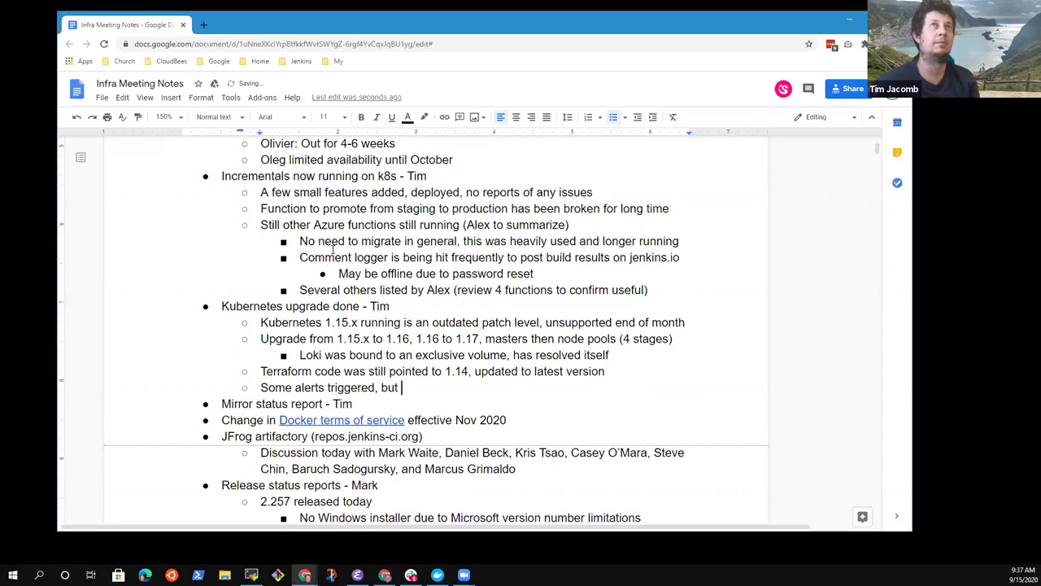
type("synde")
key("BackSpace")
key("BackSpace")
key("BackSpace")
key("BackSpace")
key("BackSpace")
type("under 1 ")
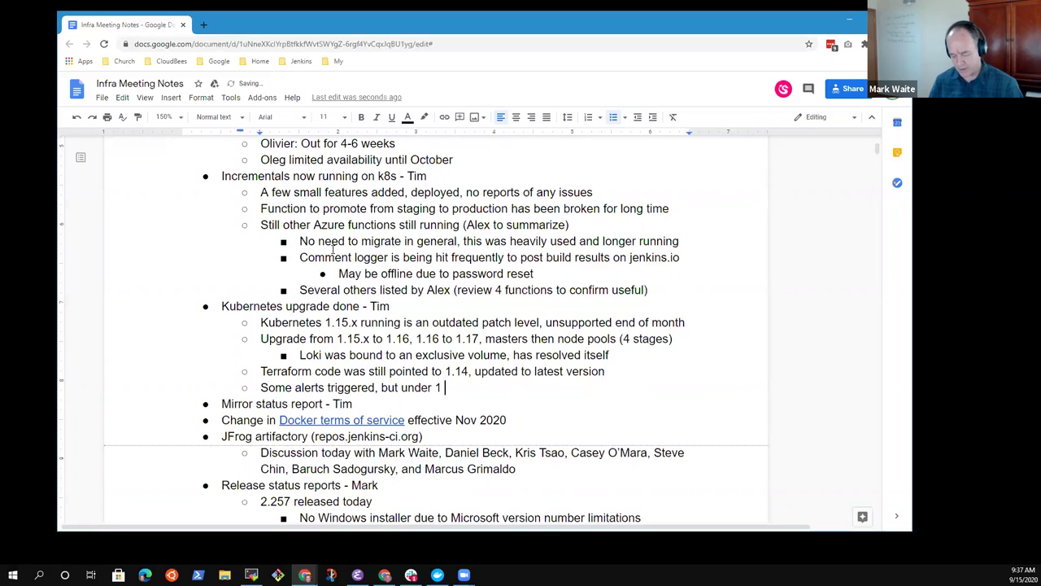
type("minute of down")
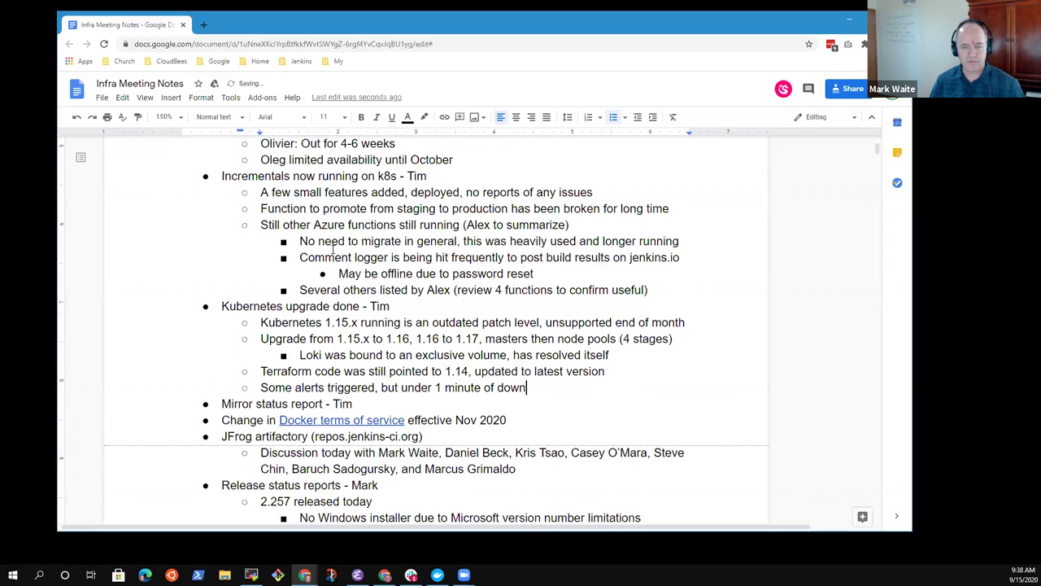
type("time")
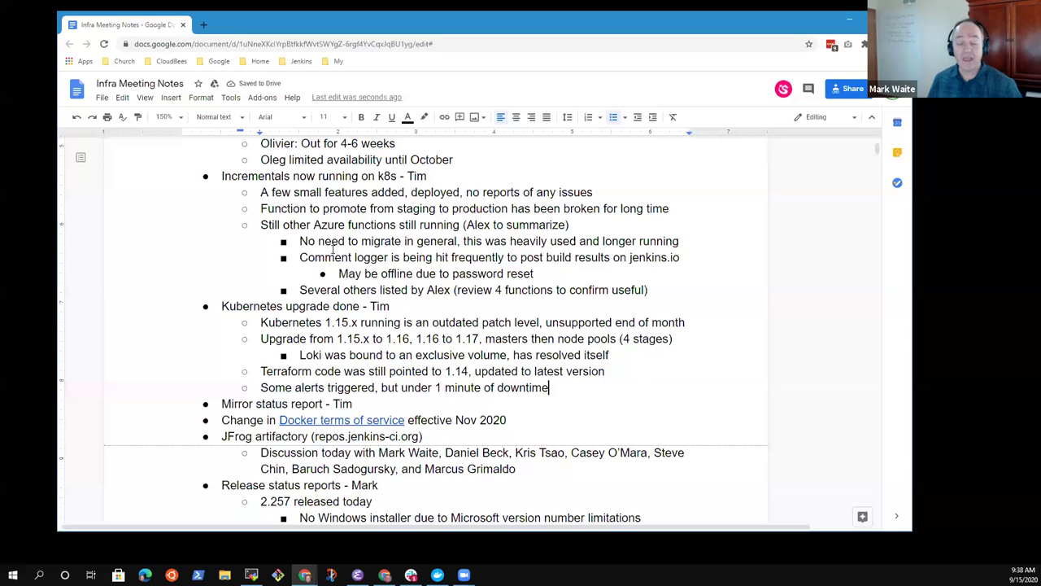
key("Up")
key("Up")
key("Up")
key("Up")
key("Up")
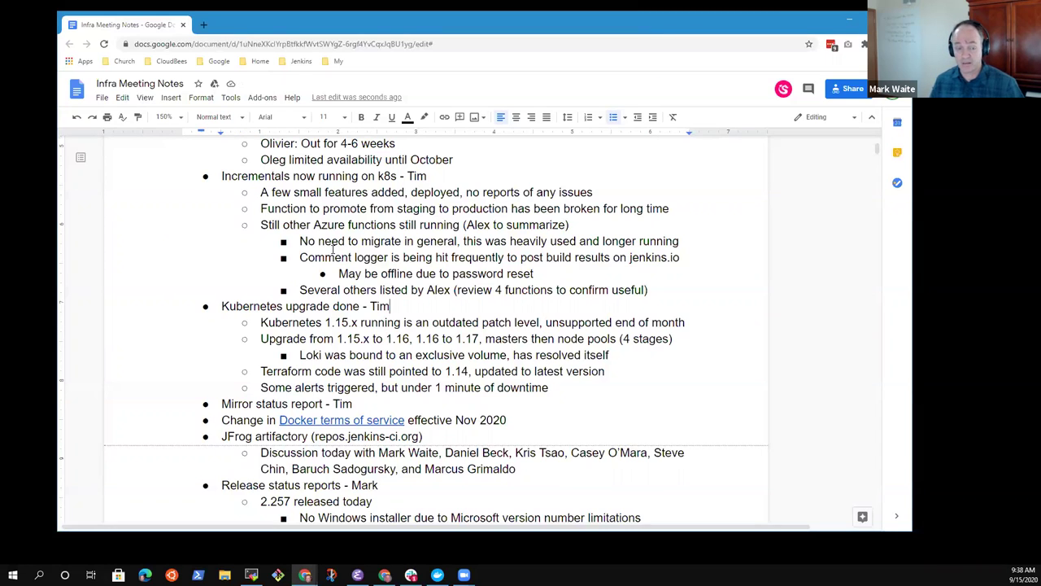
key("shift+End")
key("Down")
key("Down")
key("Down")
key("Down")
key("Down")
- Add a sub-bullet reading "Working on new mirrors" under the Mirror status report topic
key("Down")
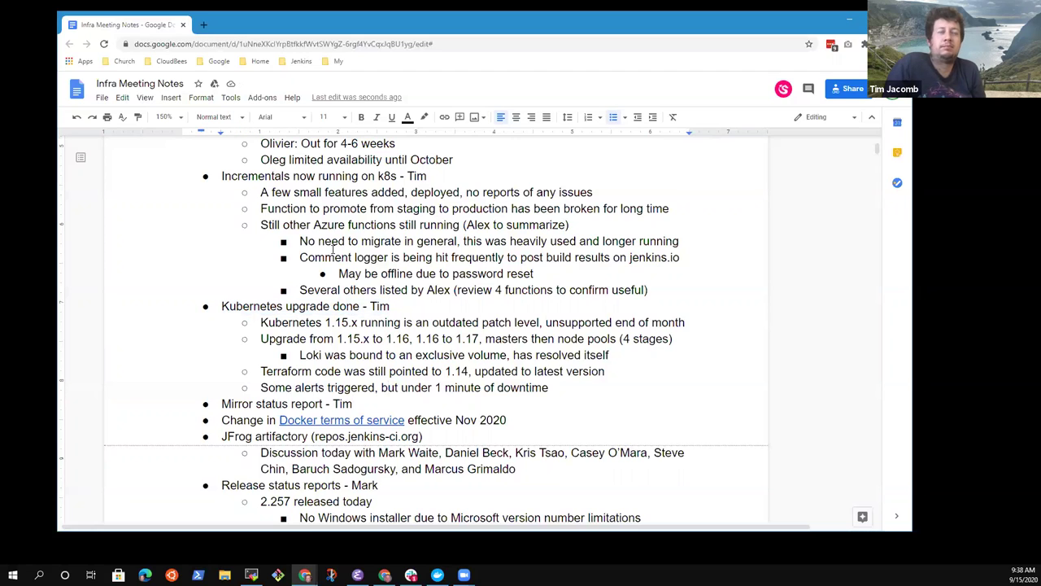
key("shift+Home")
key("End")
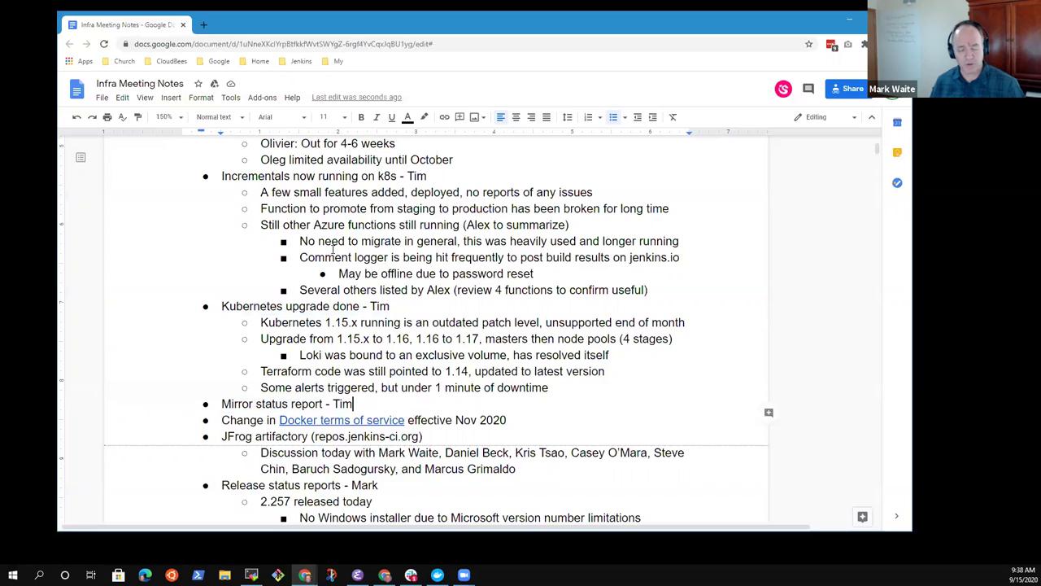
key("Return")
key("Tab")
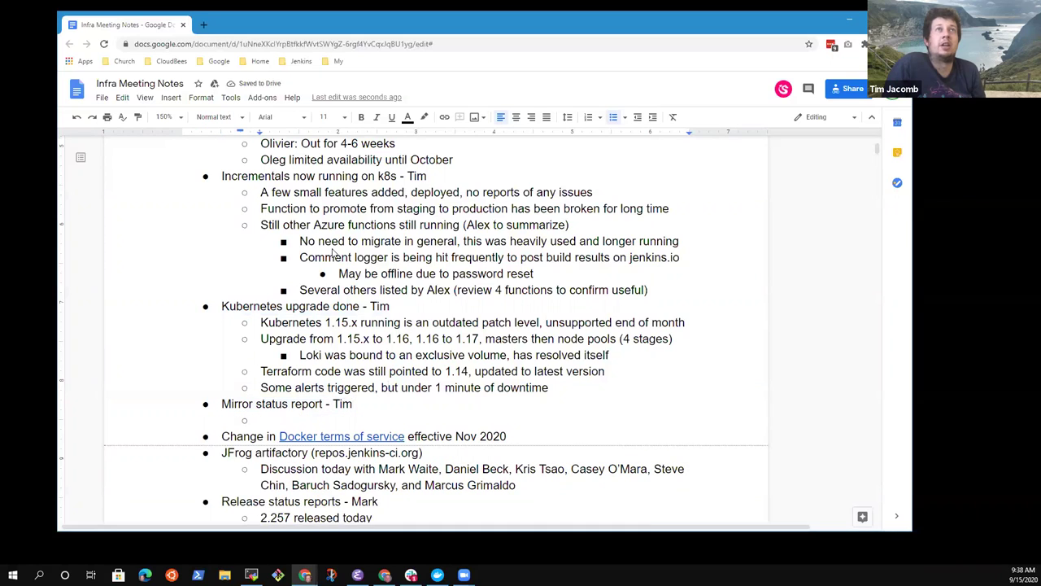
type("Working")
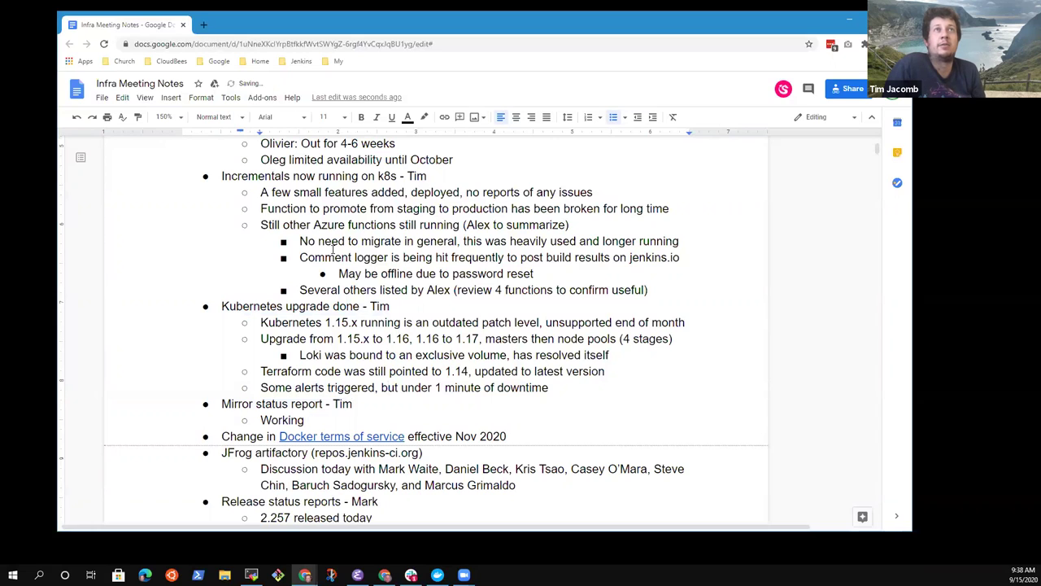
type(" on new ")
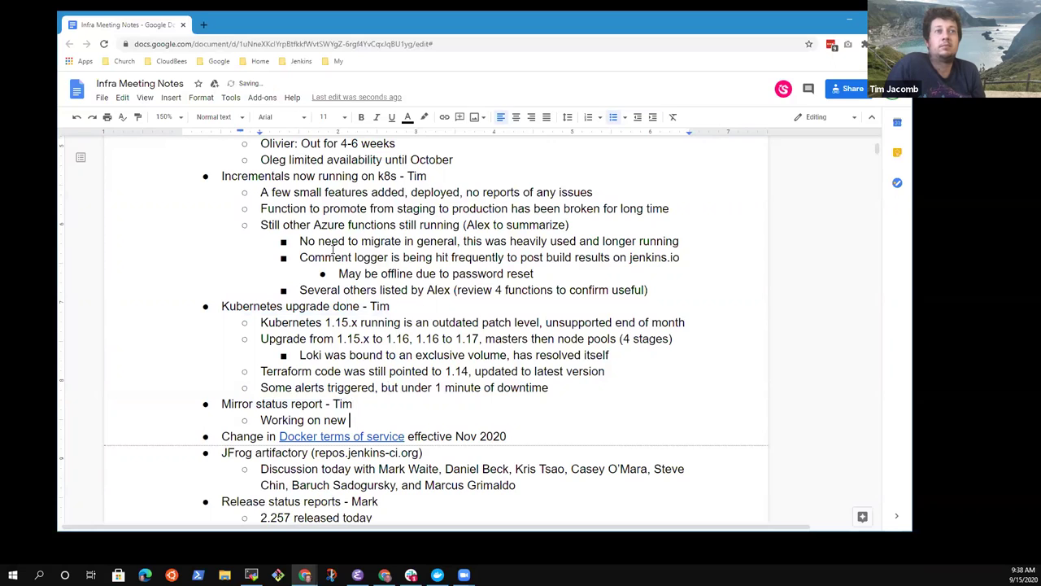
type("infra")
key("ctrl+BackSpace")
type("mirrors")
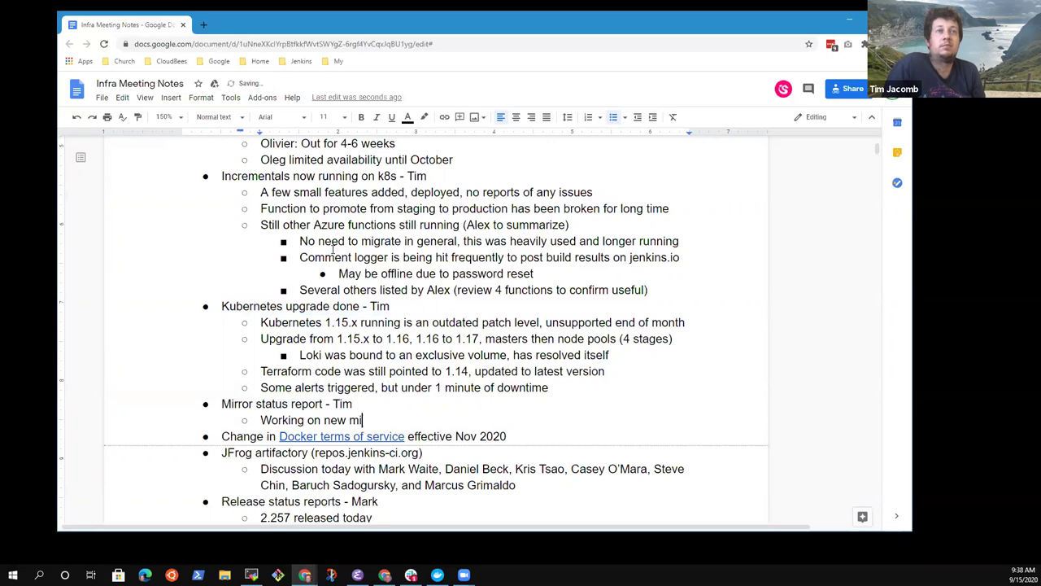
- Add a second bullet under the Mirror status report topic reading "Need to decommission the old mirror server"
key("Return")
type("need")
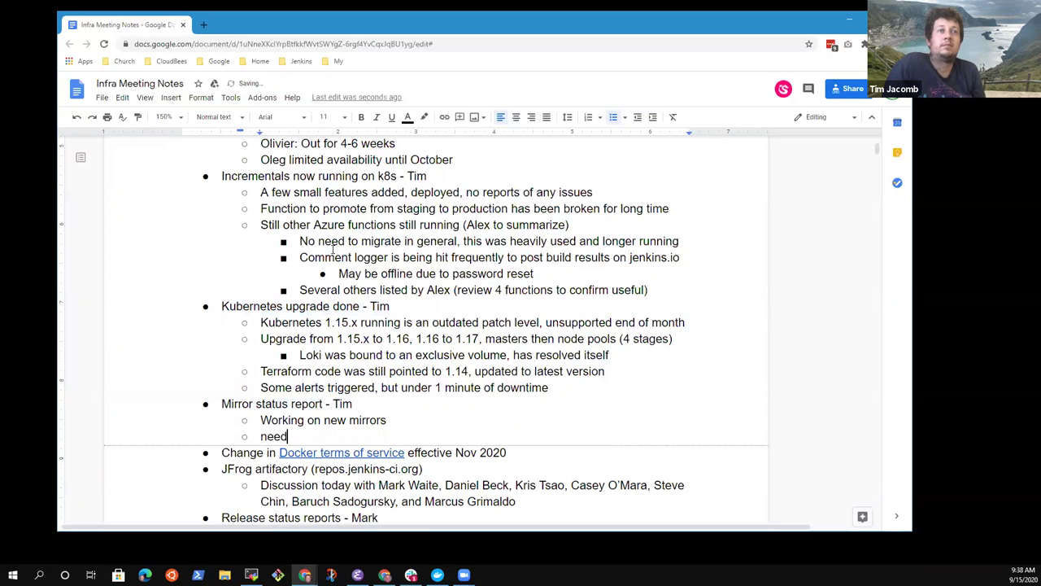
key("ctrl+BackSpace")
type("Need to decommui")
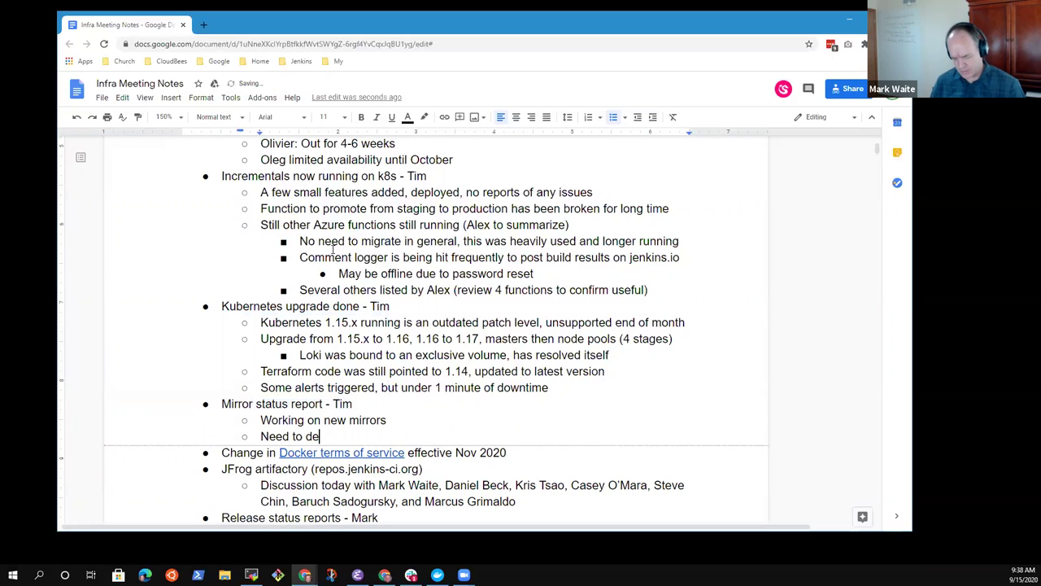
key("BackSpace")
key("BackSpace")
key("BackSpace")
type("missi")
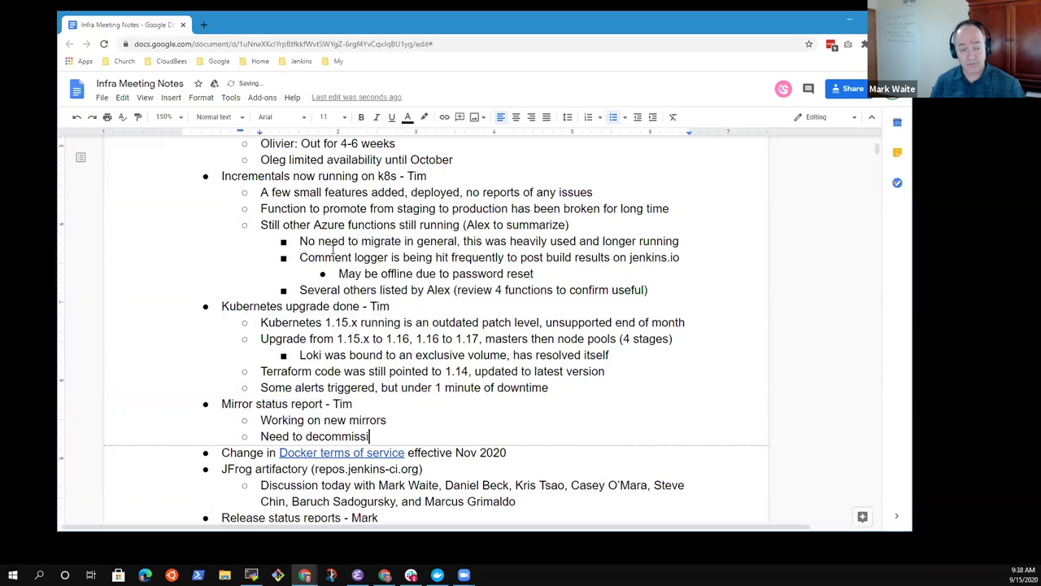
type("on the o")
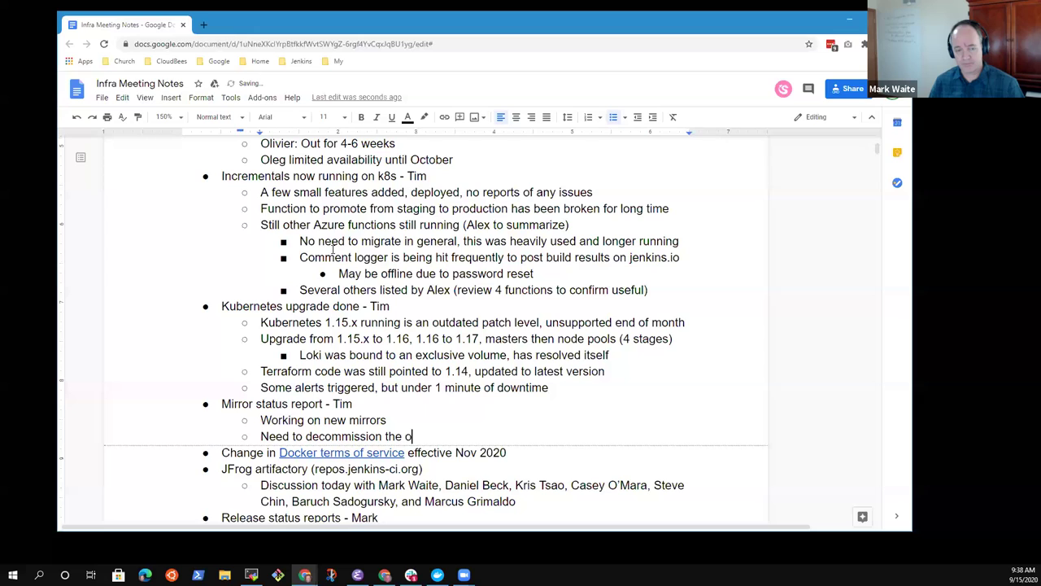
type("ld mirrors (")
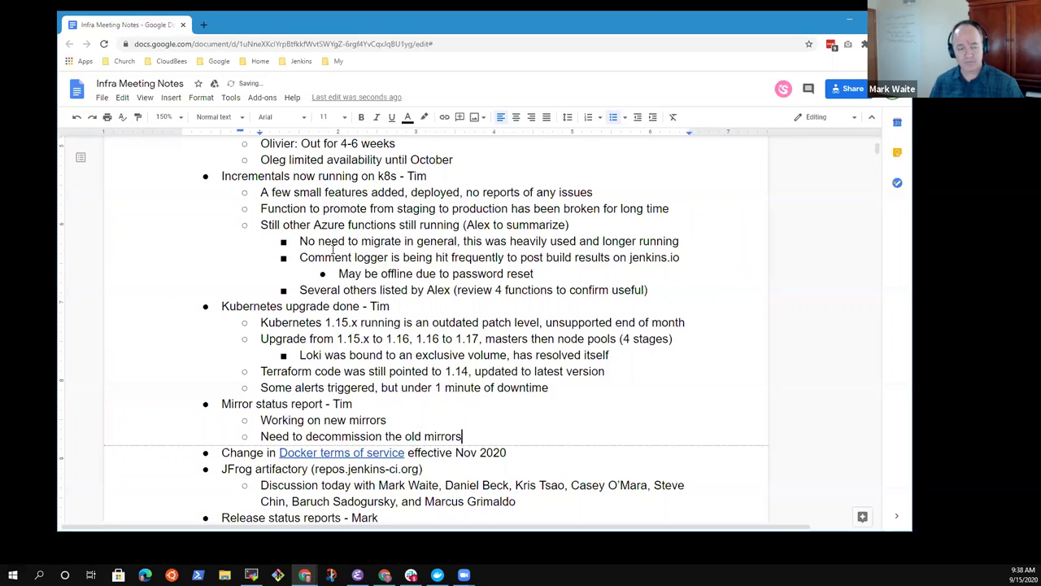
key("BackSpace")
key("BackSpace")
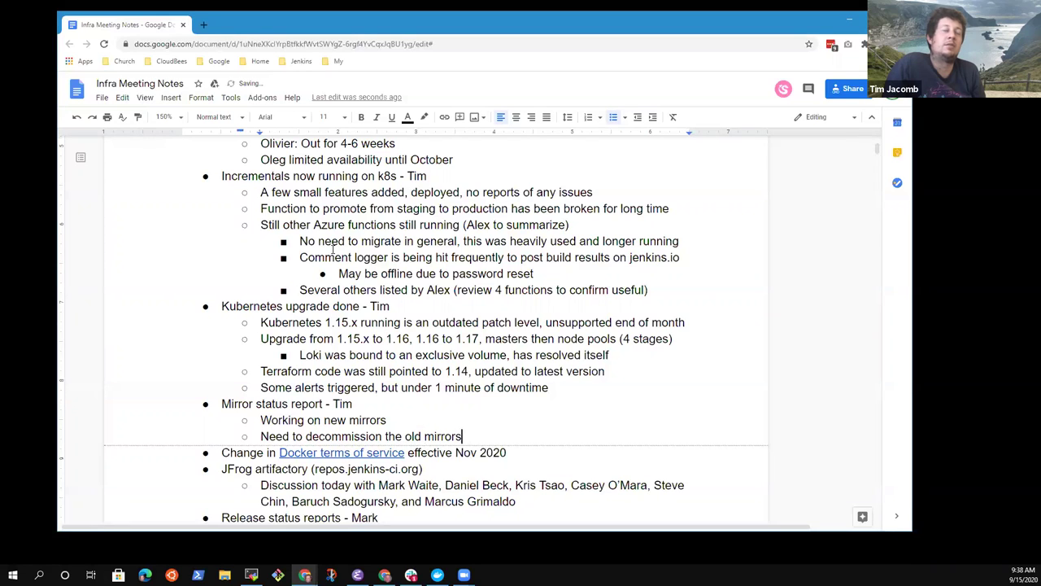
key("BackSpace")
type("server")
- Add a bullet one level below the decommissioning note reading "Find a latest Windows download link to switch it"
key("Return")
key("Tab")
type("Find a ")
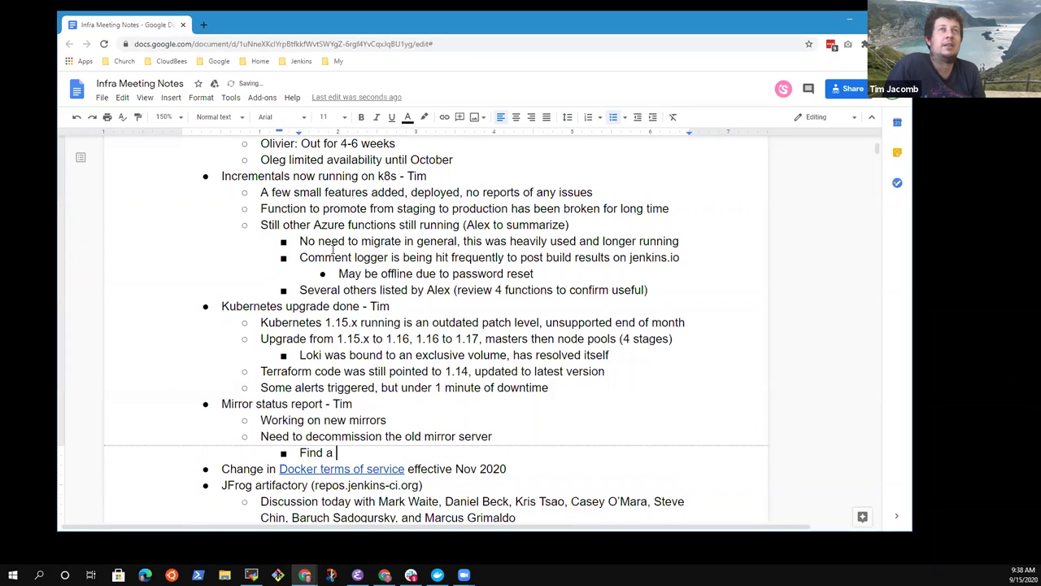
type("latest W")
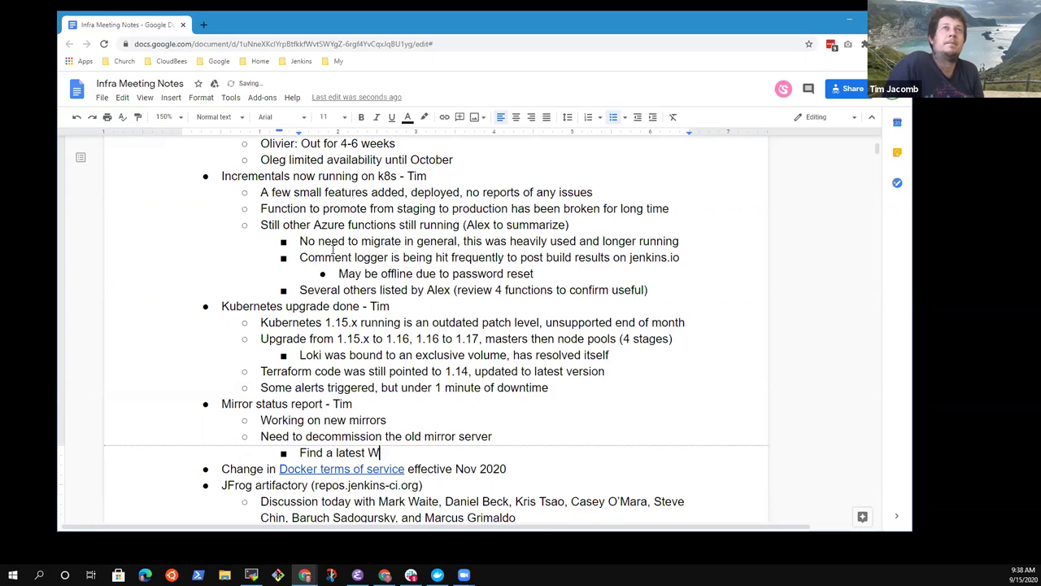
type("indows download link to")
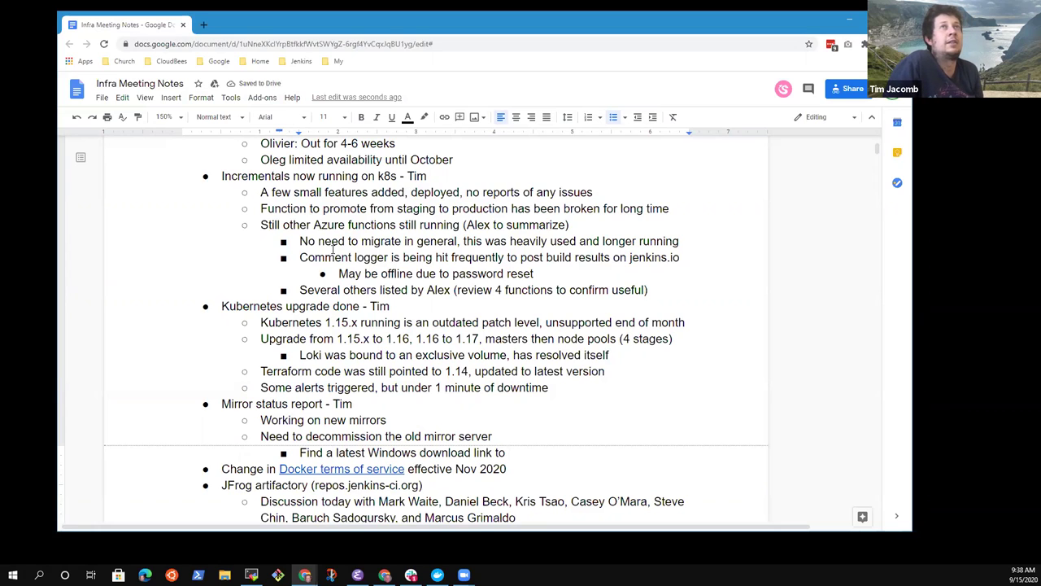
type(" switch it")
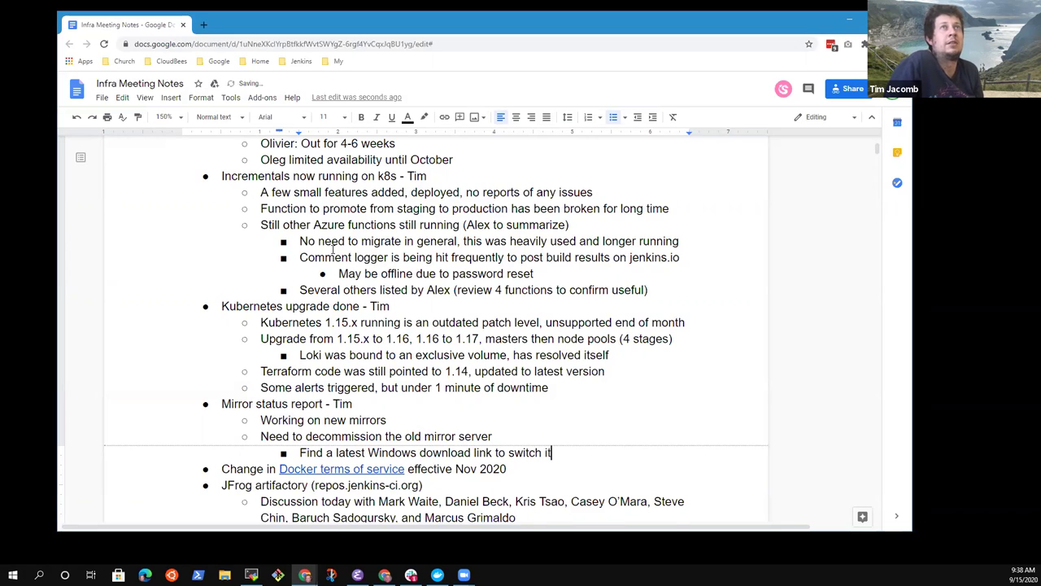
- Add a bullet after the Windows download link note, at the same level, reading "Move the LTS rc release process to release.ci.jenkins.io"
key("Return")
type("Move the LT")
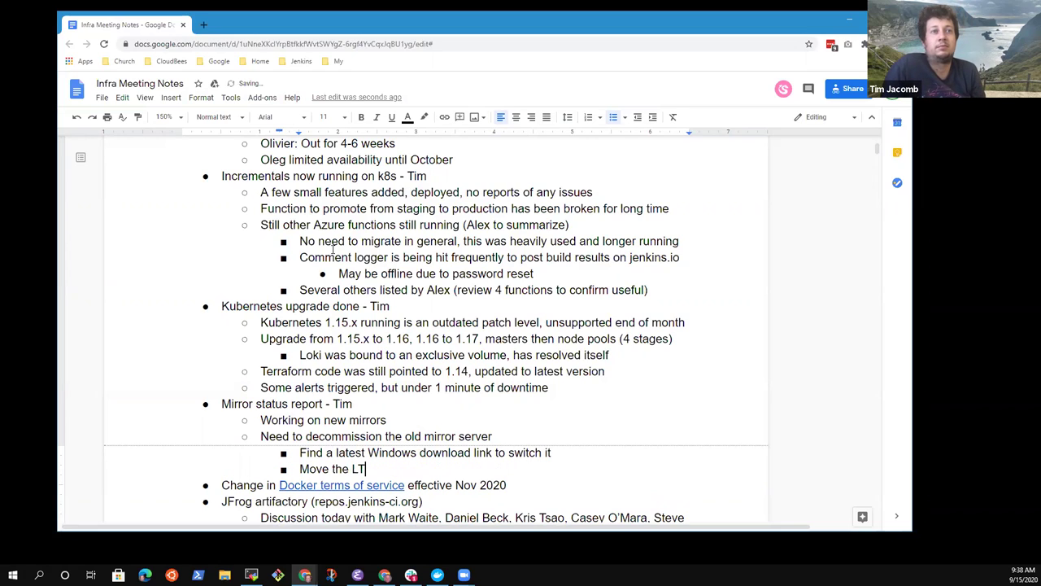
type("S rc release process to ")
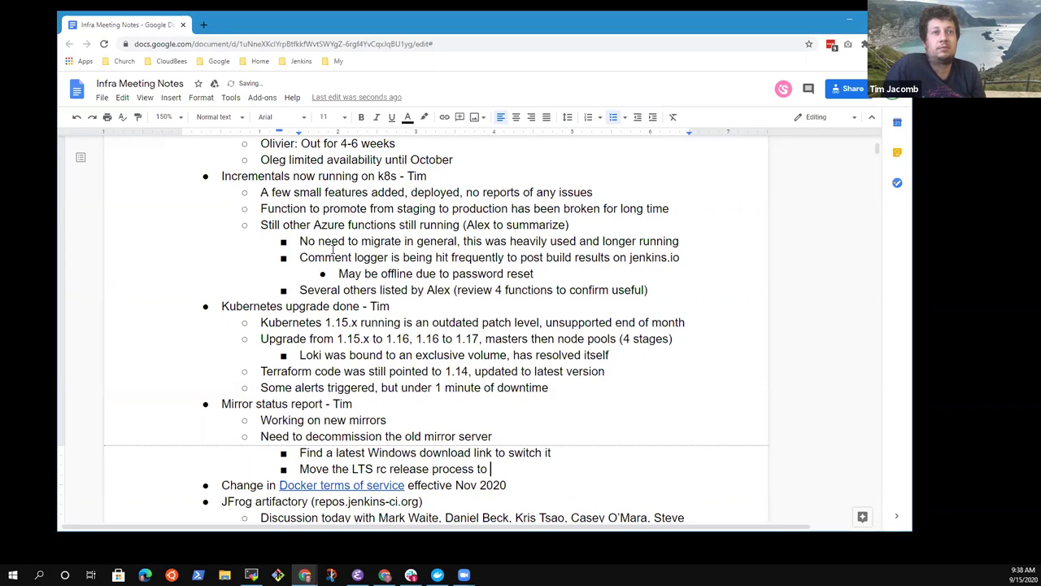
type("releas")
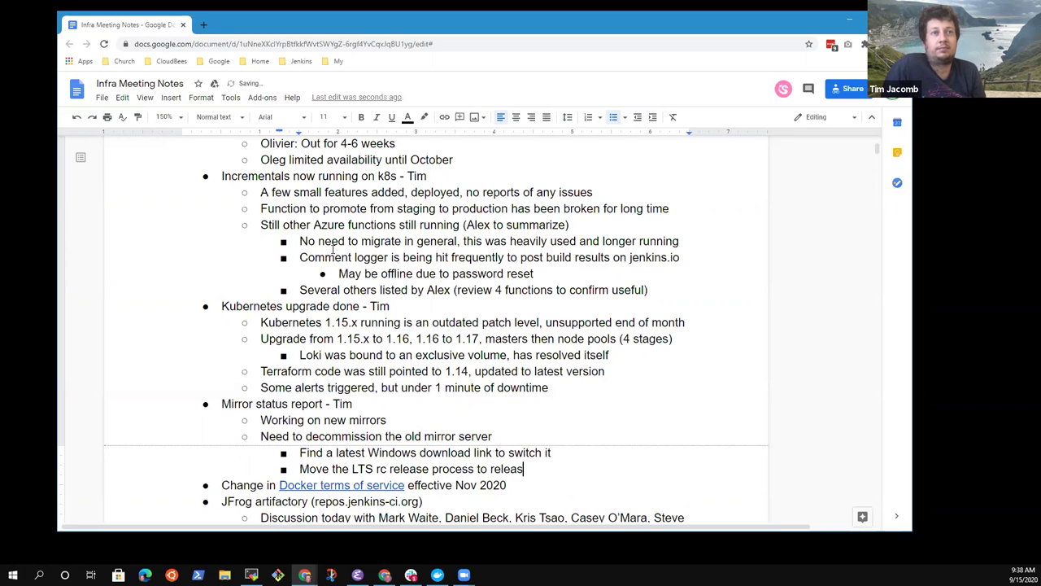
type("e.ci.jenkins.io")
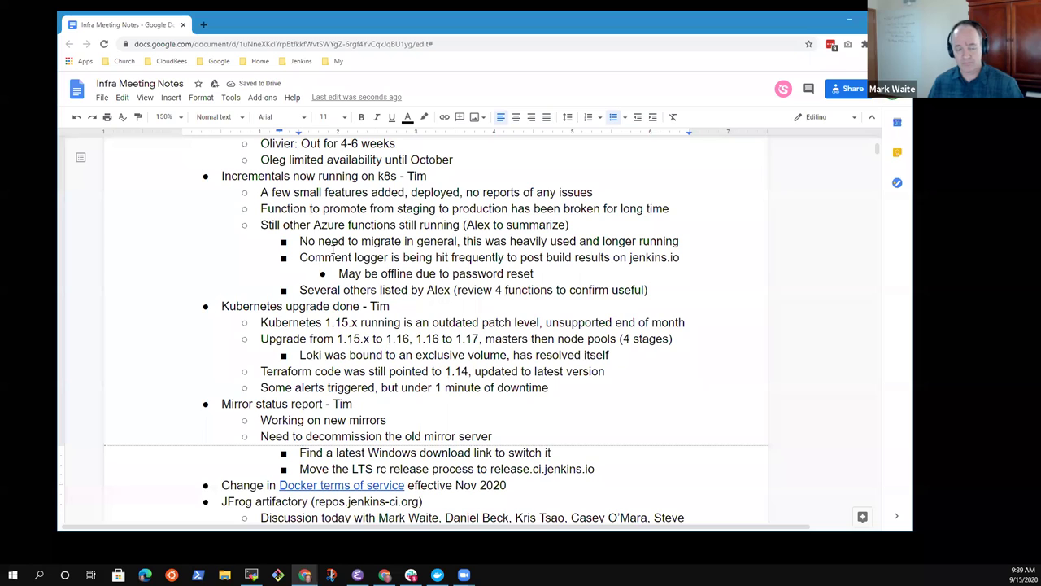
- Add a bullet after the LTS release note, at the same level, reading "Chrome is flagging warnings on the Windows download being HTTP"
key("Return")
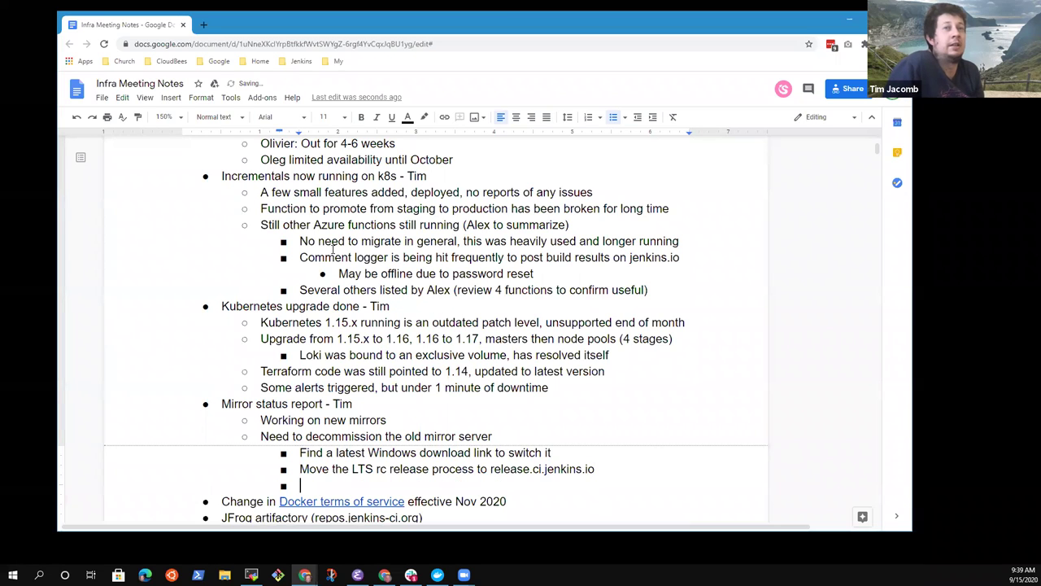
type("Chrom")
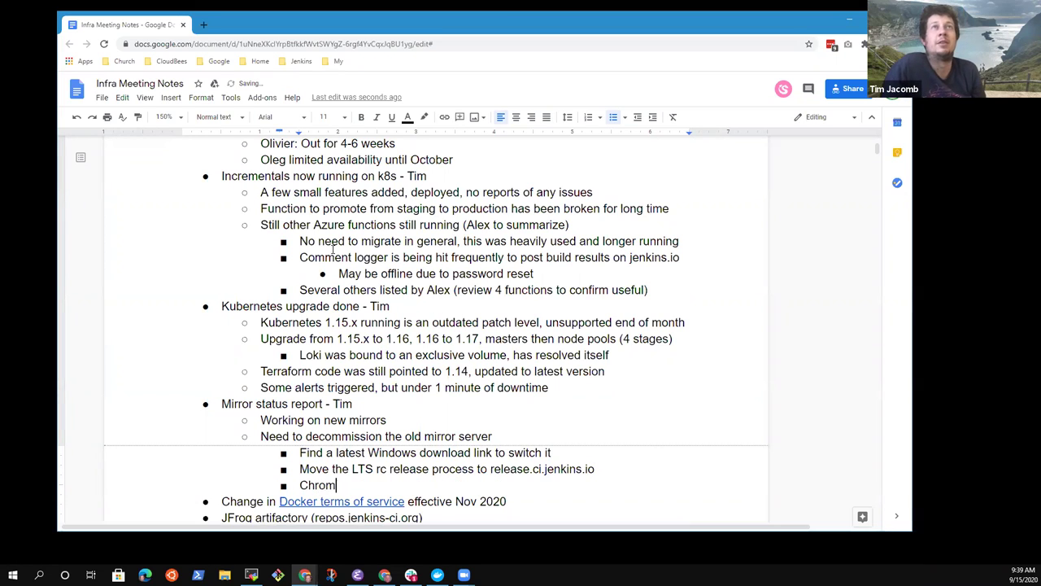
type("e is flaw")
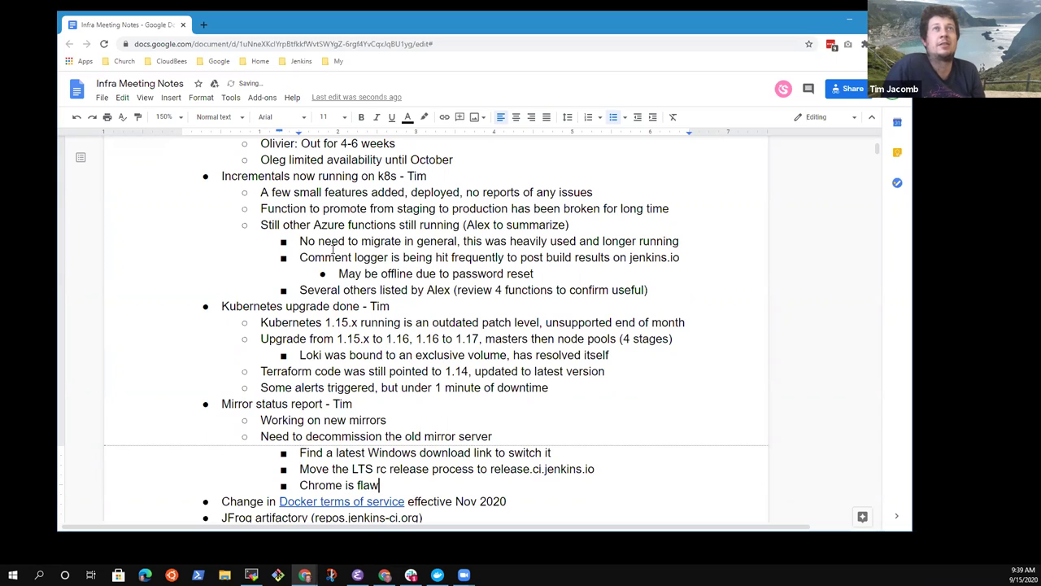
key("BackSpace")
type("gging warnings")
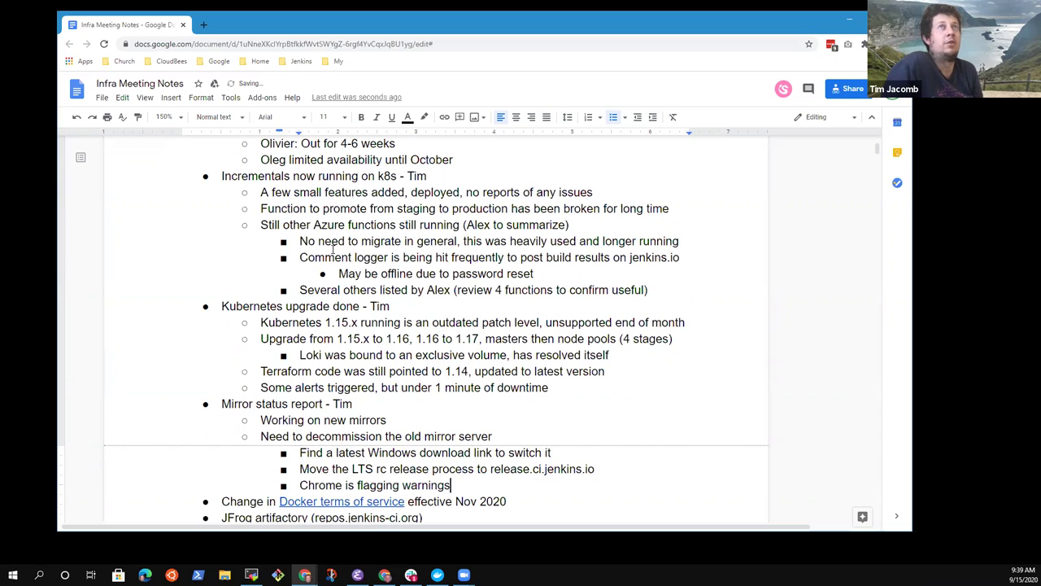
type(" on the Windows ")
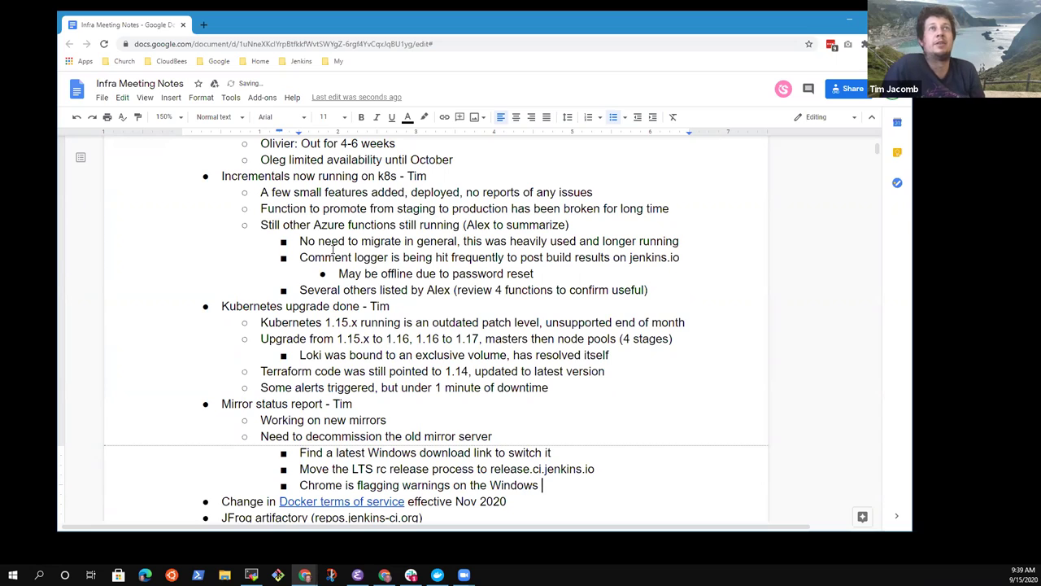
type("downlaod")
key("BackSpace")
key("BackSpace")
key("BackSpace")
key("BackSpace")
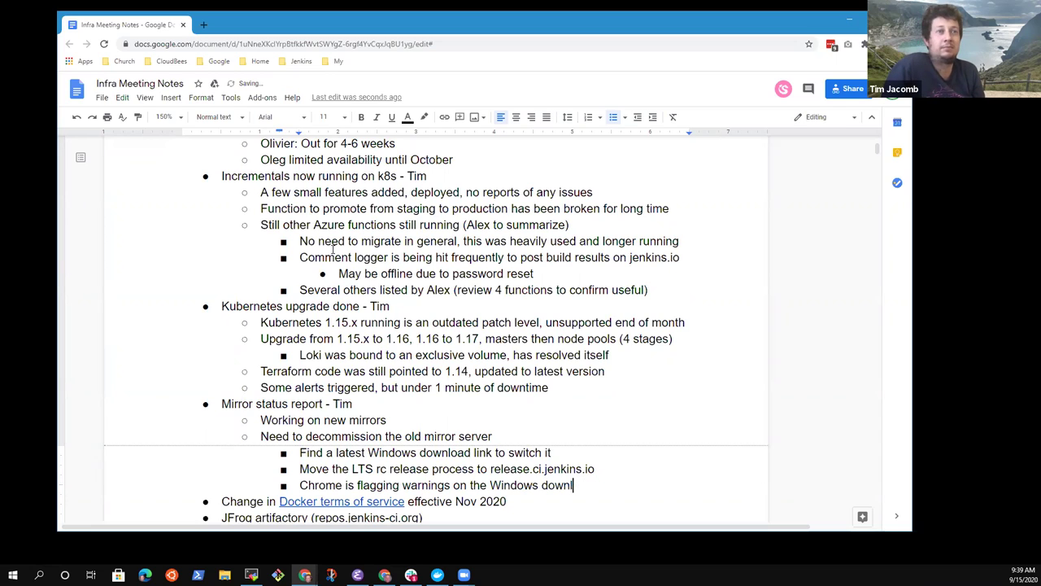
type("load being HTTP")
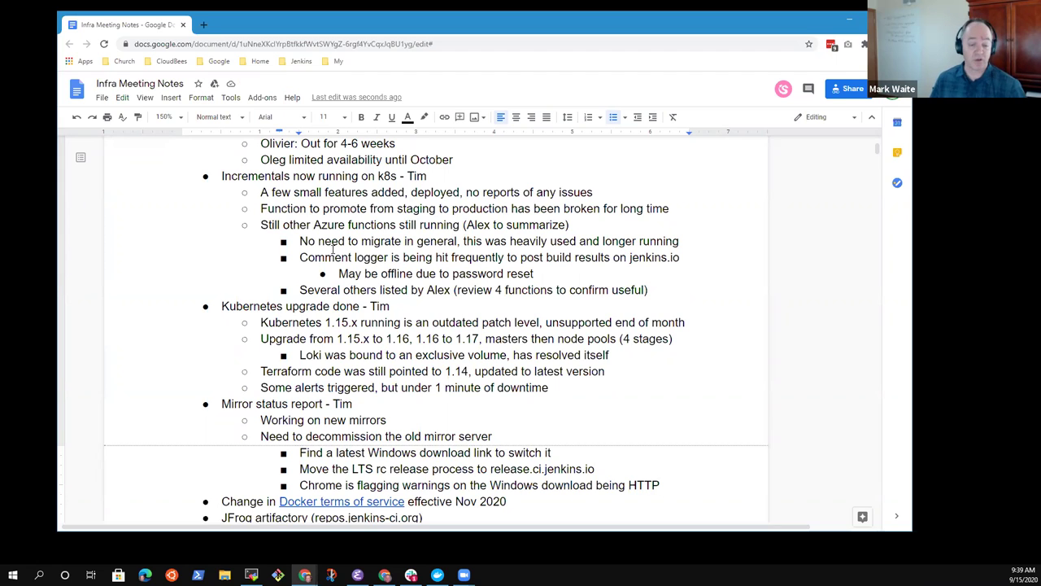
scroll(333, 250, "down", 1)
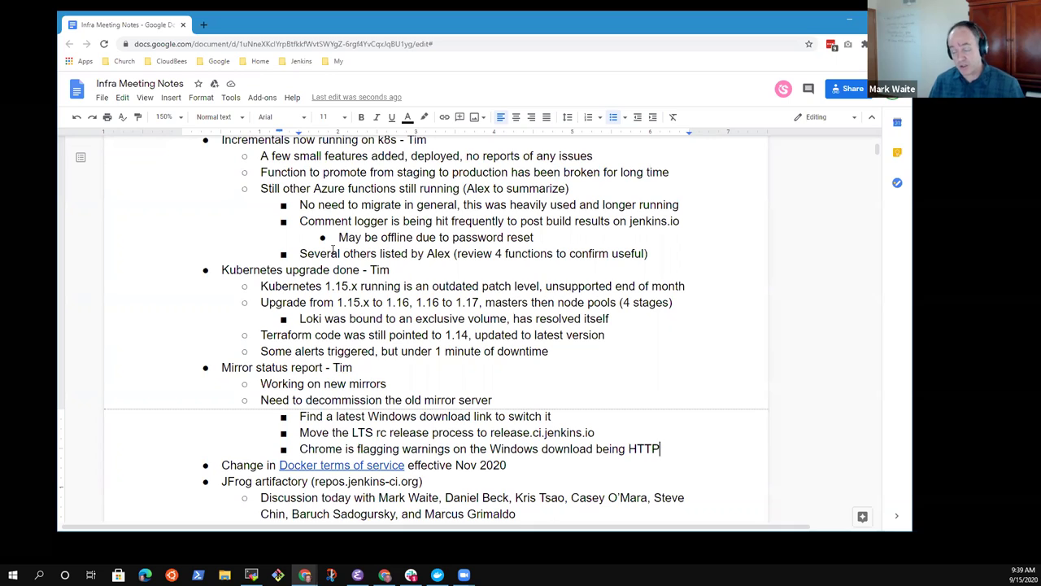
key("Return")
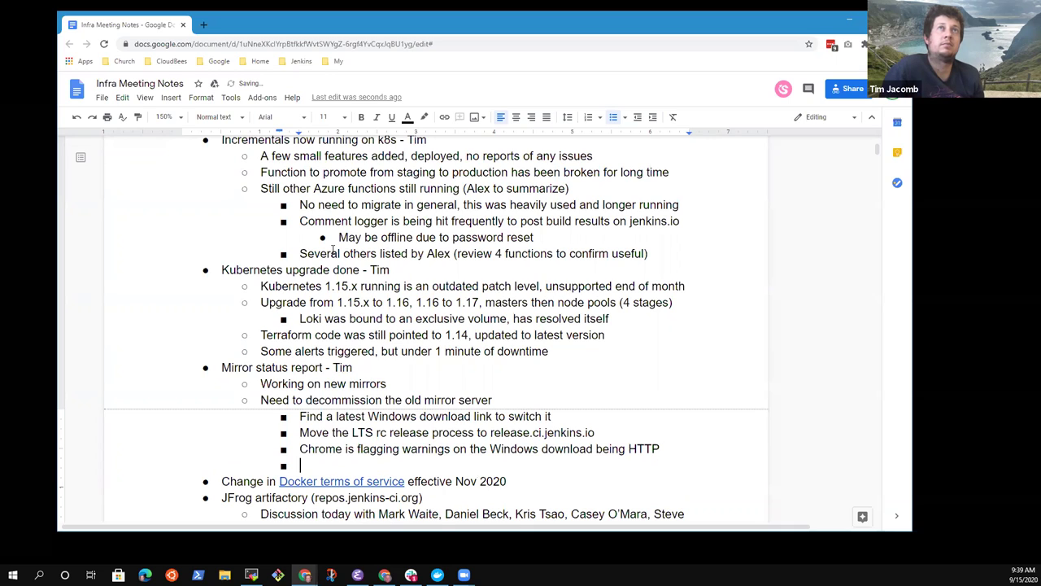
type("Not sure")
key("BackSpace")
key("BackSpace")
key("BackSpace")
key("BackSpace")
key("BackSpace")
key("BackSpace")
key("BackSpace")
key("BackSpace")
key("BackSpace")
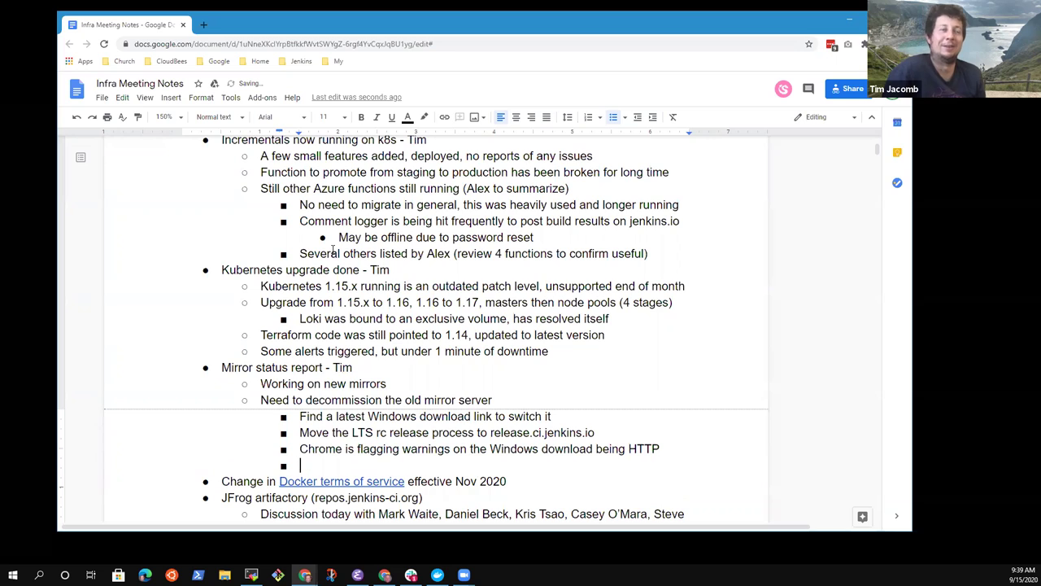
key("BackSpace")
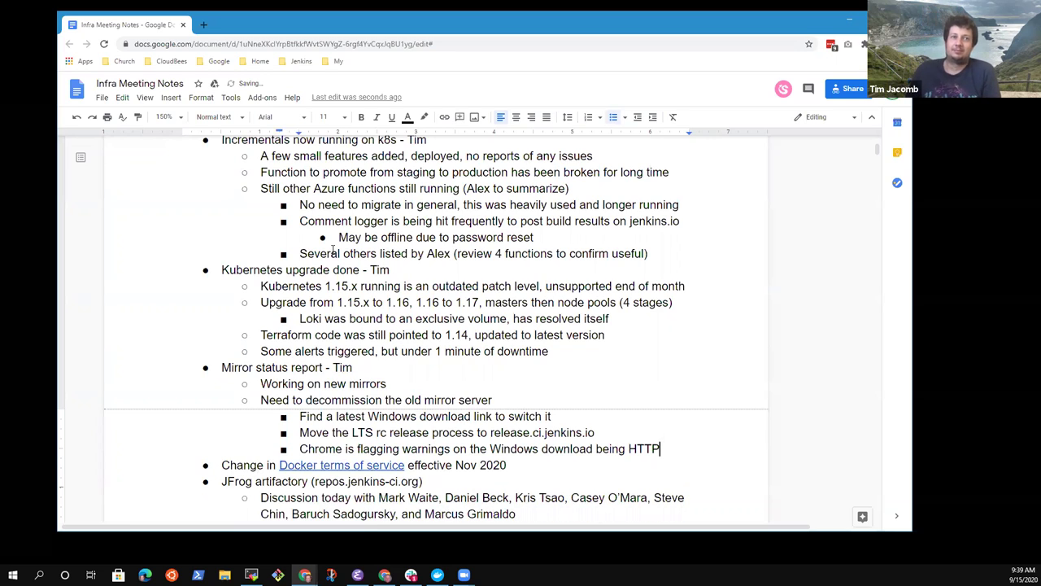
- Highlight the "Change in Docker terms of service effective Nov 2020" topic line
key("Up")
key("Up")
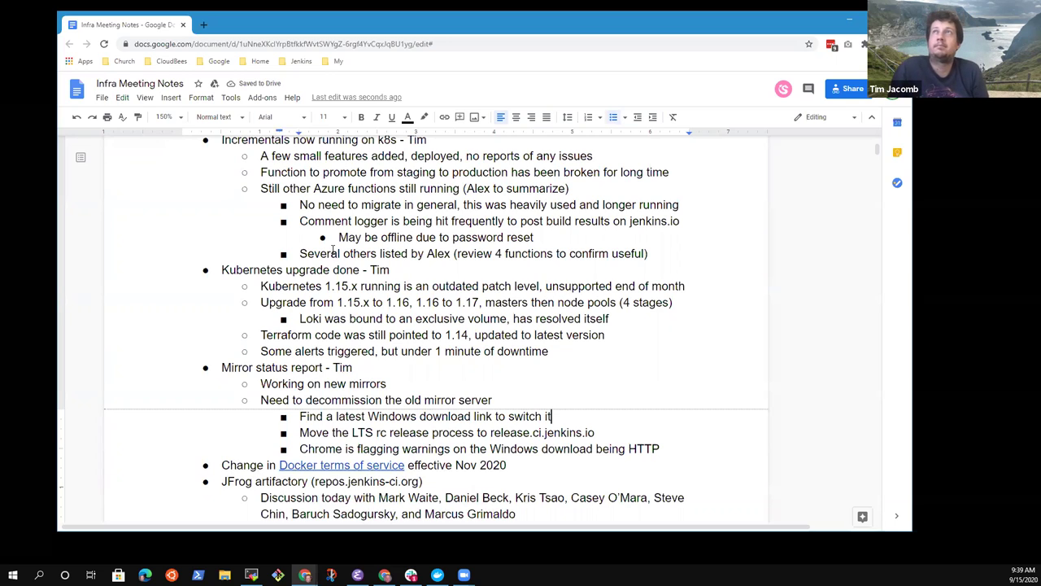
key("Down")
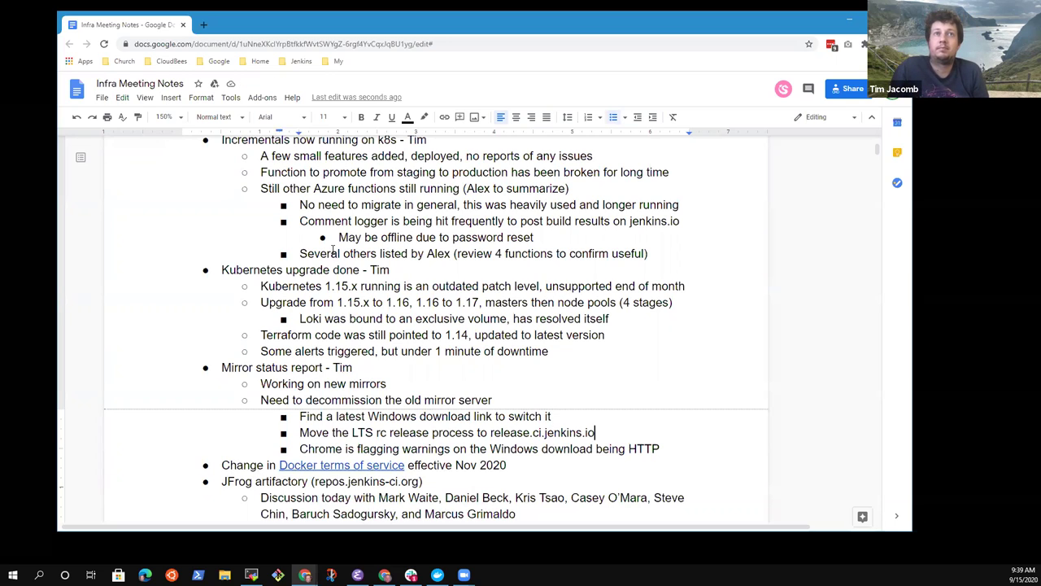
key("Down")
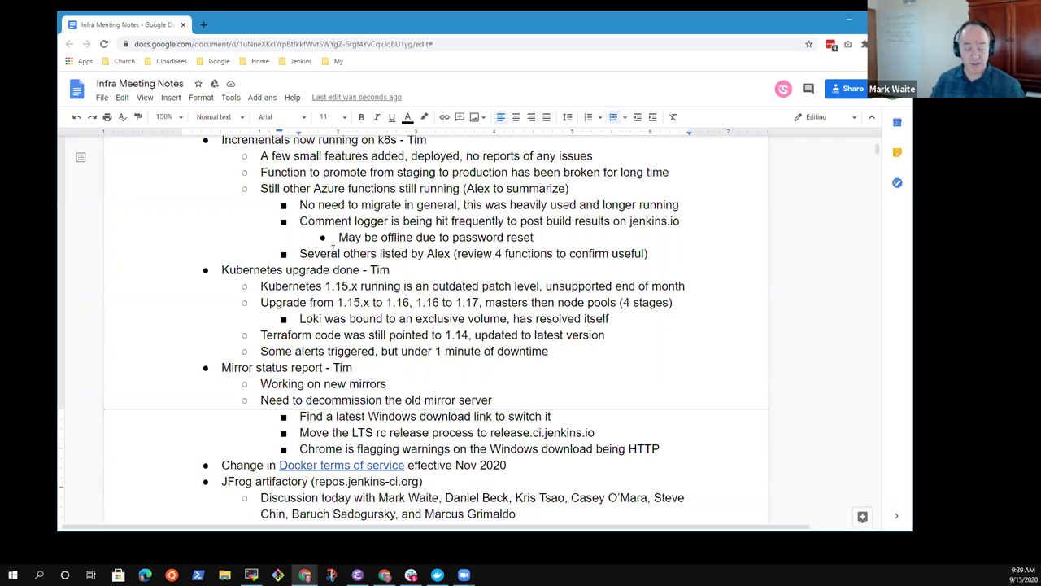
key("Down")
key("shift+Home")
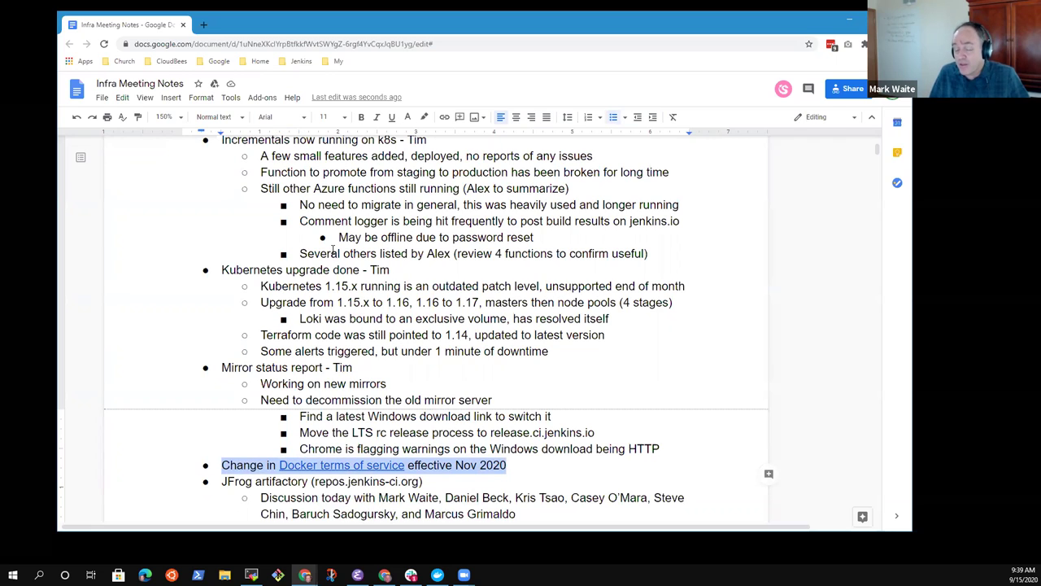
- Add a sub-bullet under the Docker terms of service topic reading "Still needs eventual attention"
key("Down")
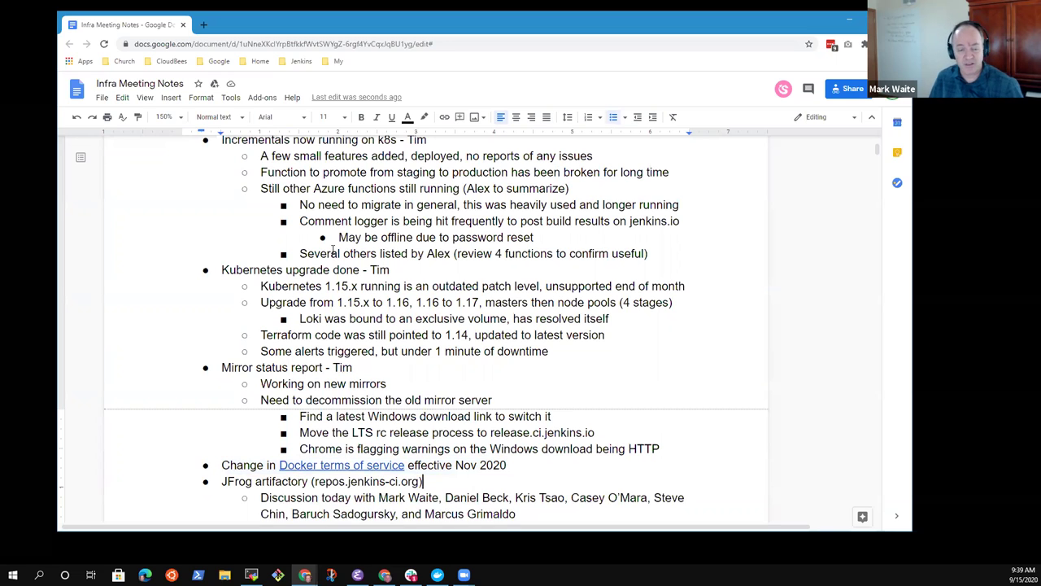
key("Down")
scroll(333, 249, "down", 1)
key("Up")
key("Up")
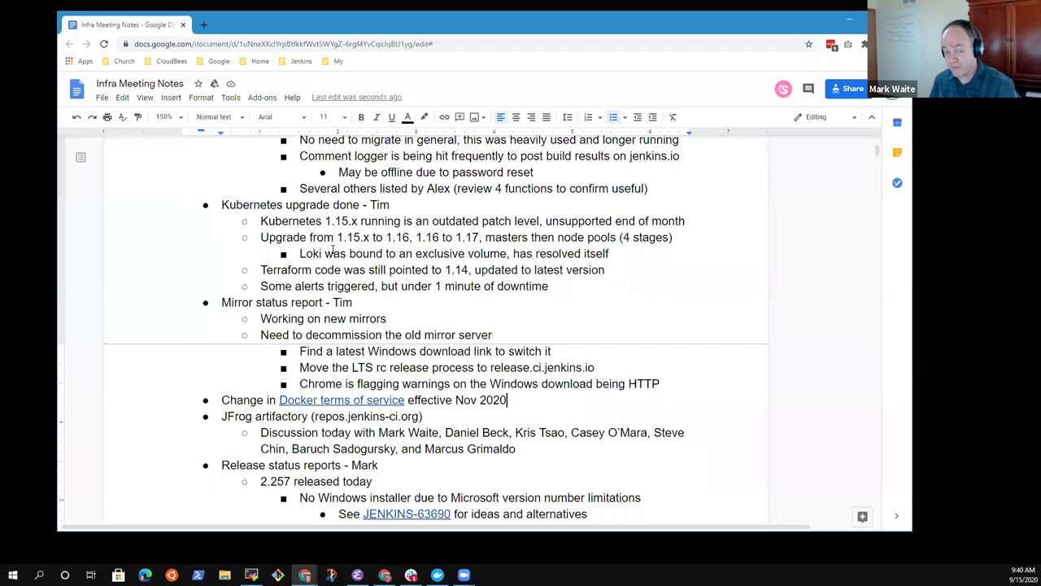
key("Return")
key("Tab")
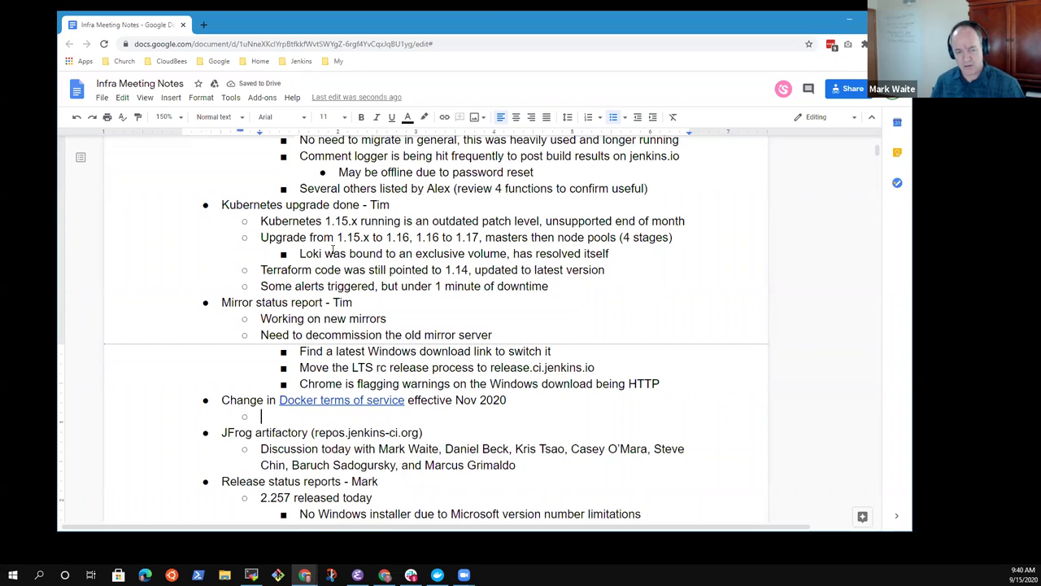
type("Still needs ")
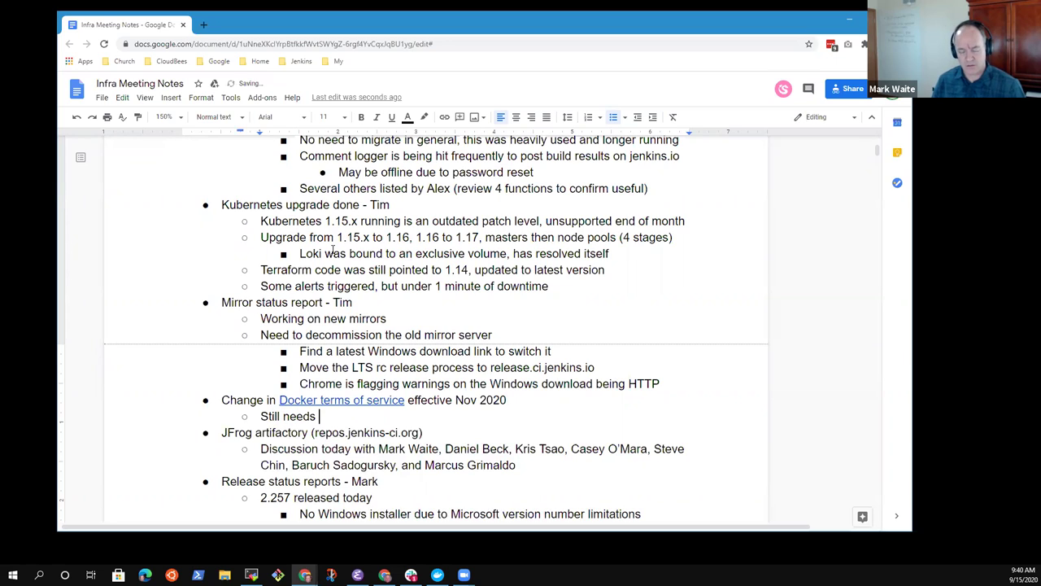
type("eventual a")
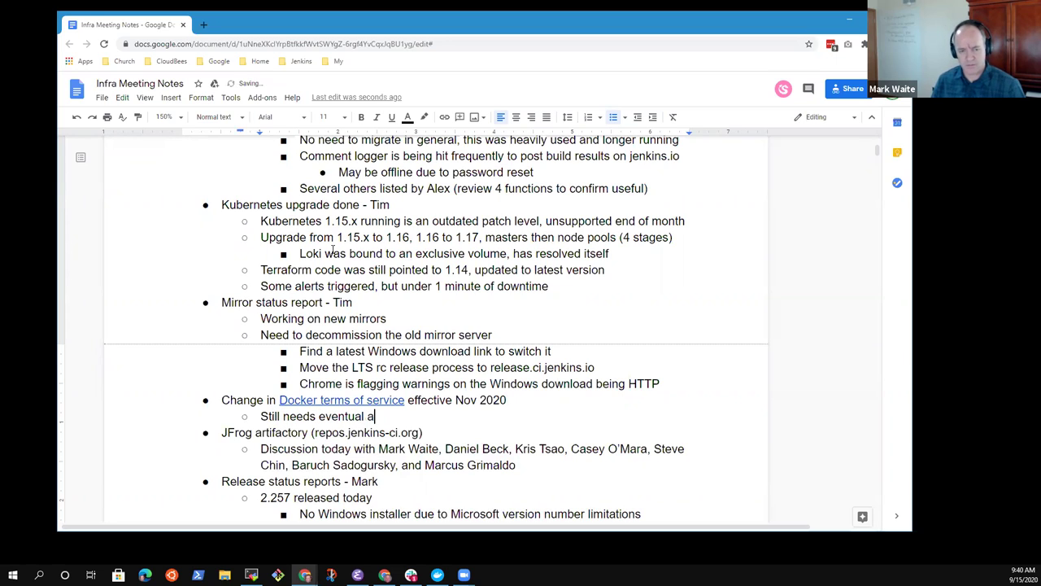
type("ttention")
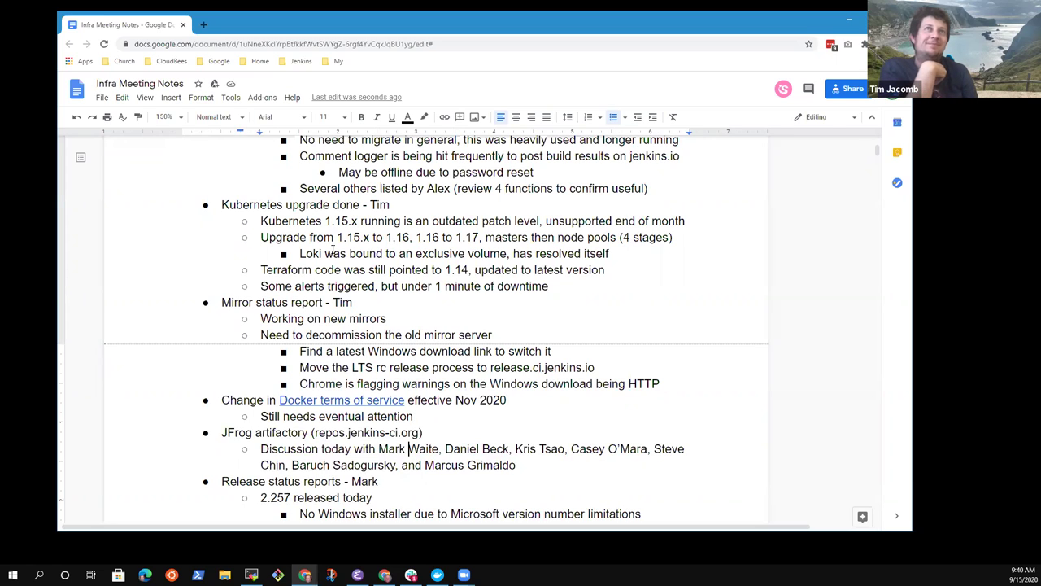
- Highlight the "JFrog artifactory (repos.jenkins-ci.org)" topic line
key("Down")
key("Down")
key("Down")
key("Down")
key("Up")
key("Up")
key("Up")
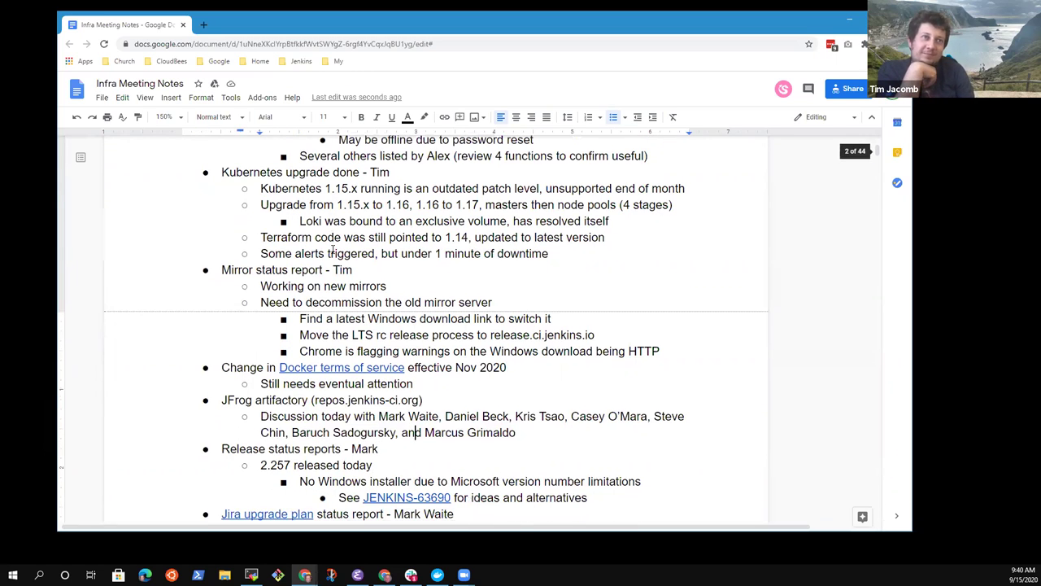
key("Up")
key("Up")
key("shift+Home")
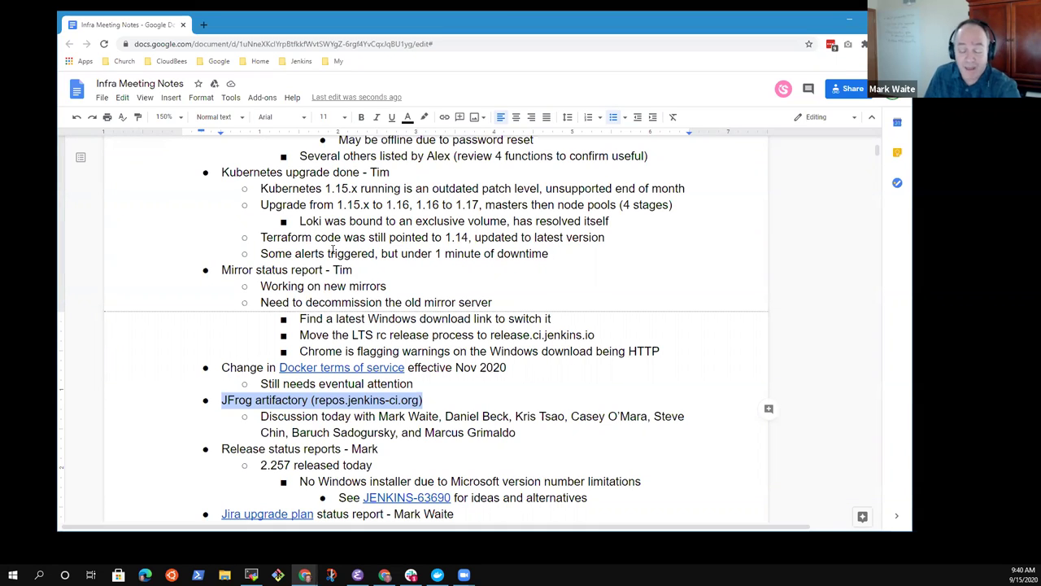
- Highlight the third through sixth participant names in the JFrog artifactory discussion bullet
key("Down")
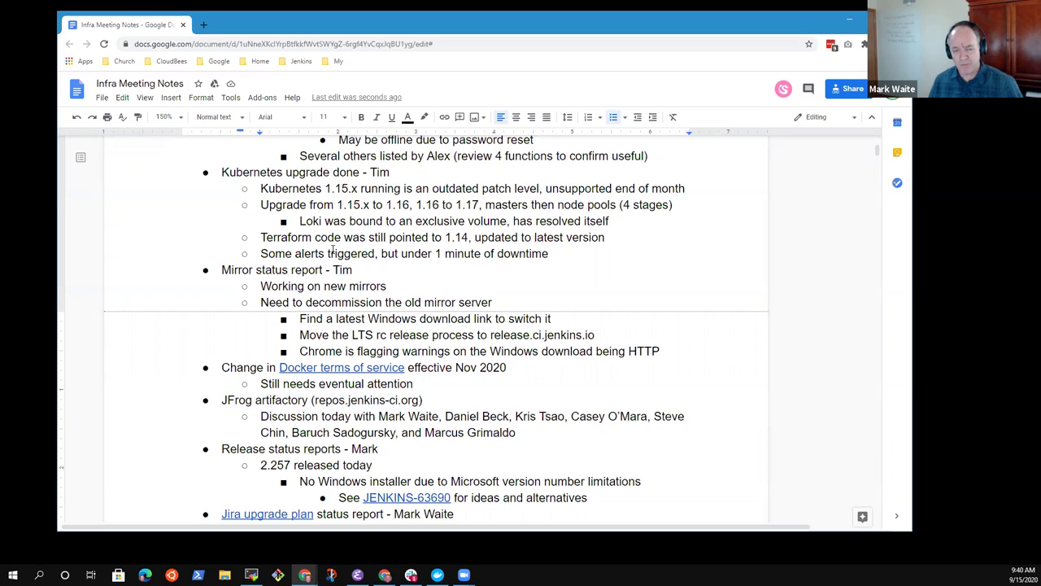
key("ctrl+Right")
key("ctrl+Right")
key("ctrl+Right")
key("ctrl+Right")
key("ctrl+Right")
key("ctrl+Right")
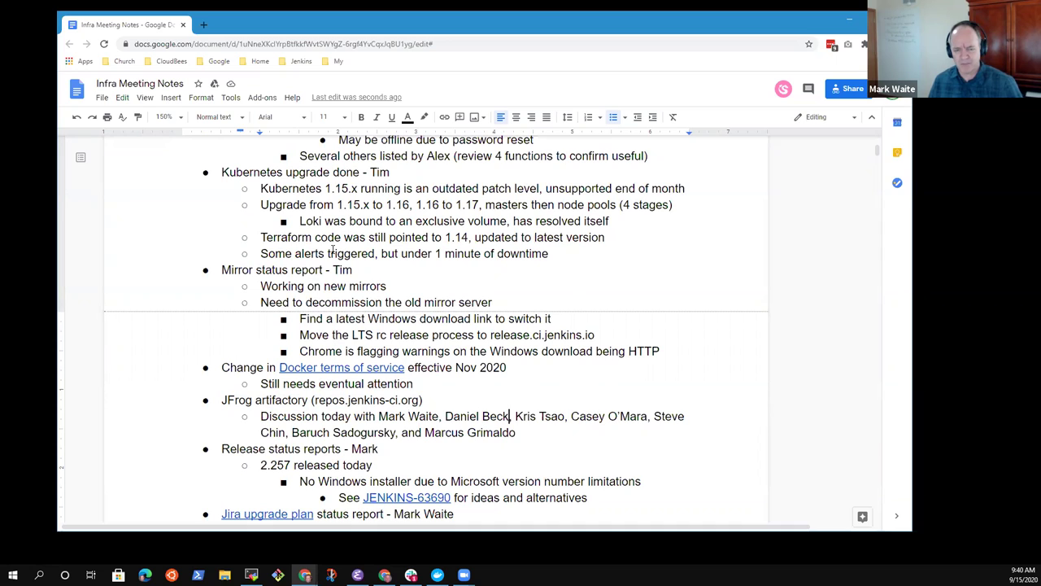
key("ctrl+Right")
key("ctrl+shift+Right")
key("ctrl+shift+Right")
key("ctrl+shift+Right")
key("ctrl+shift+Right")
key("ctrl+shift+Right")
key("ctrl+shift+Right")
key("ctrl+shift+Right")
key("ctrl+shift+Right")
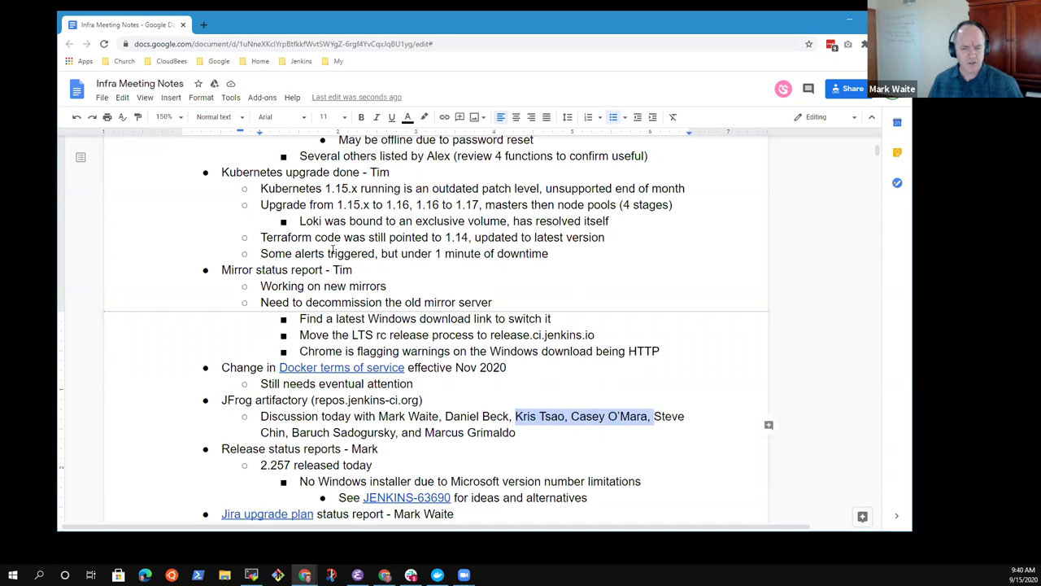
key("ctrl+shift+Right")
key("ctrl+shift+Right")
key("ctrl+shift+Right")
key("shift+Left")
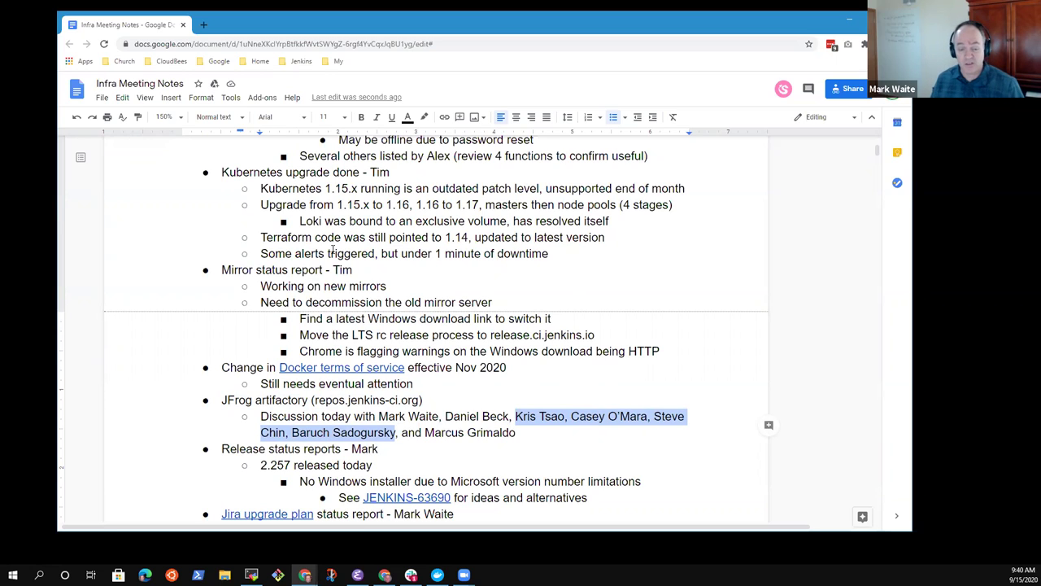
key("Right")
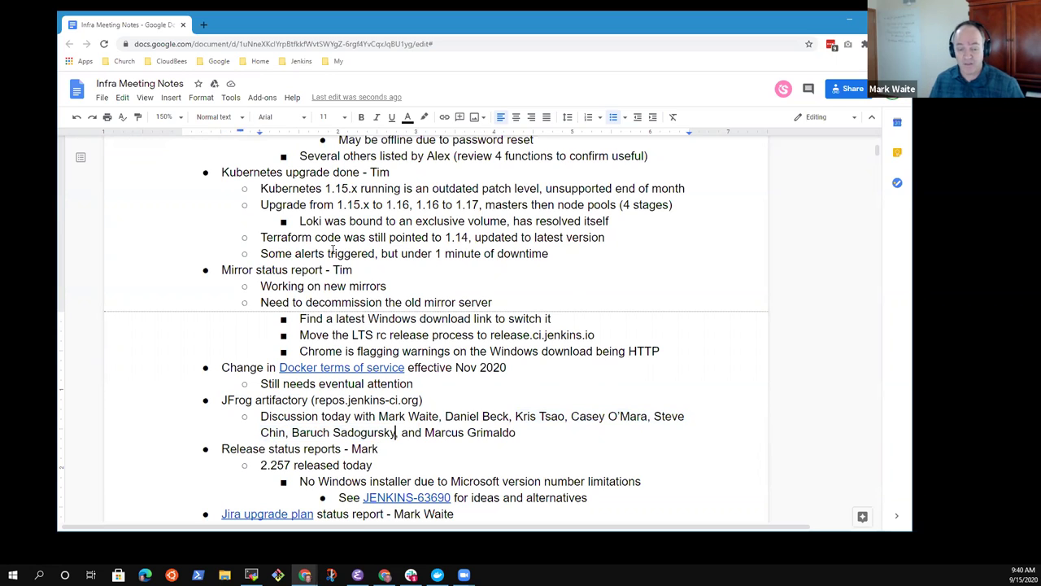
- Add a bullet after the JFrog discussion participants, at the same level, reading "Goal is to continue hosting our artifacts on Artifactory"
key("End")
key("Return")
type("Goal is ")
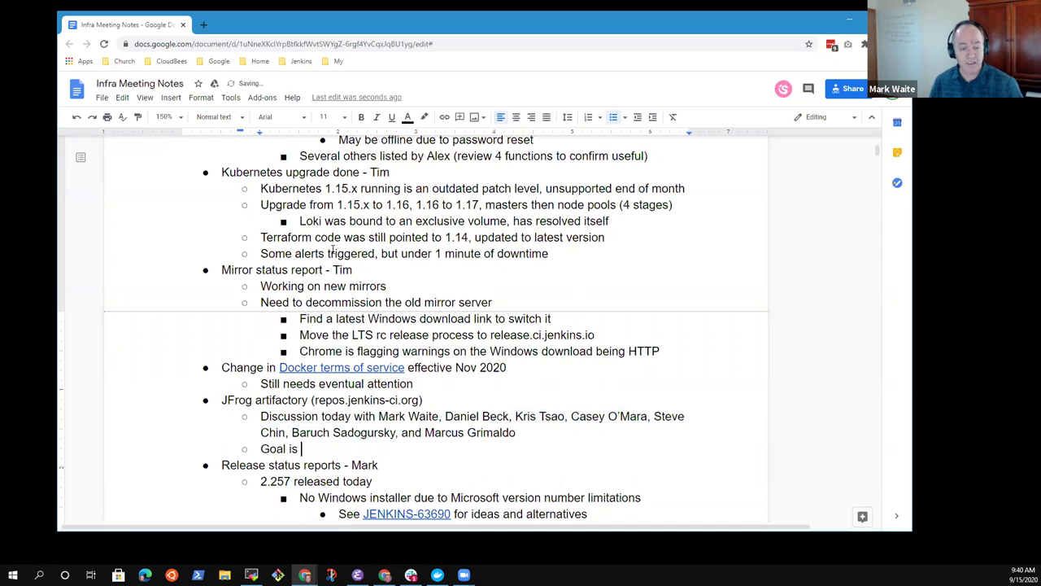
type("to con")
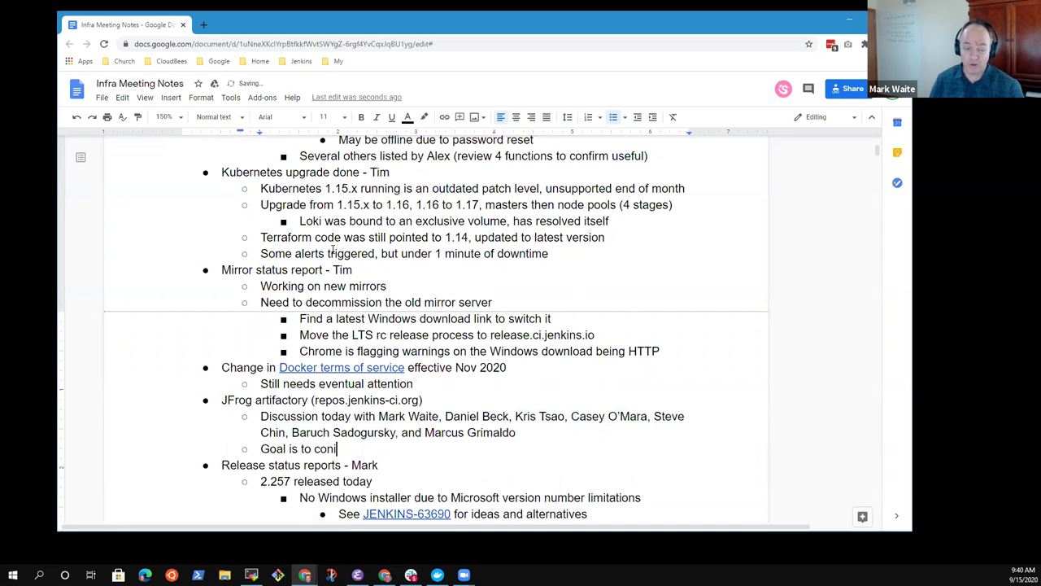
type("tin")
type("ue hosting")
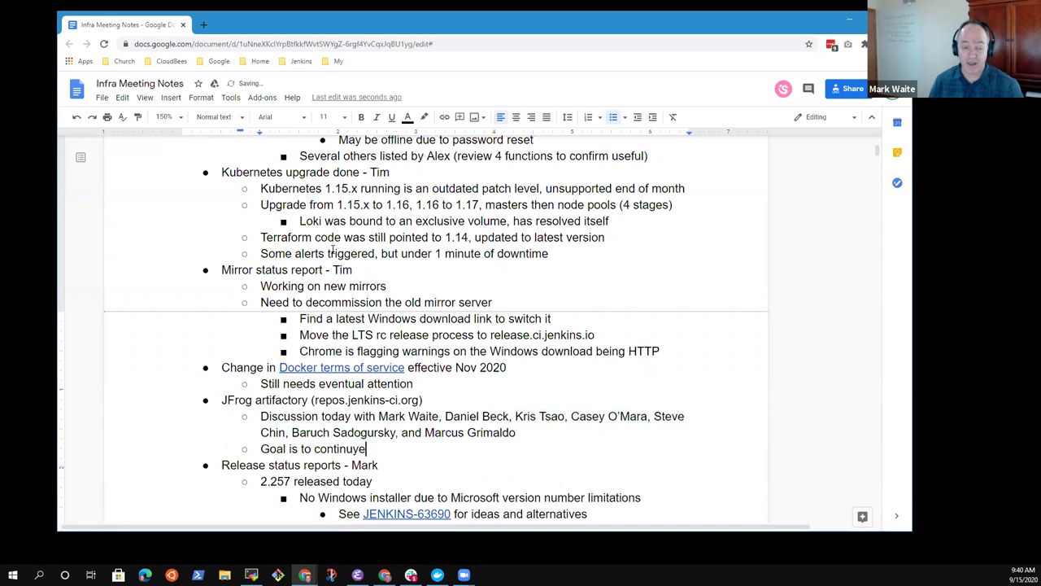
type(" our ")
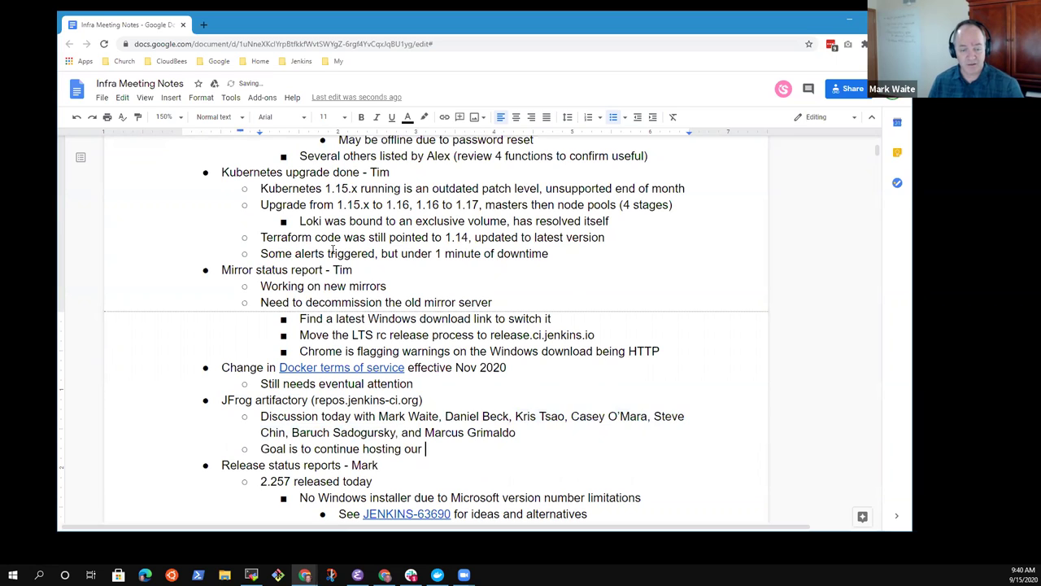
type("artifacts")
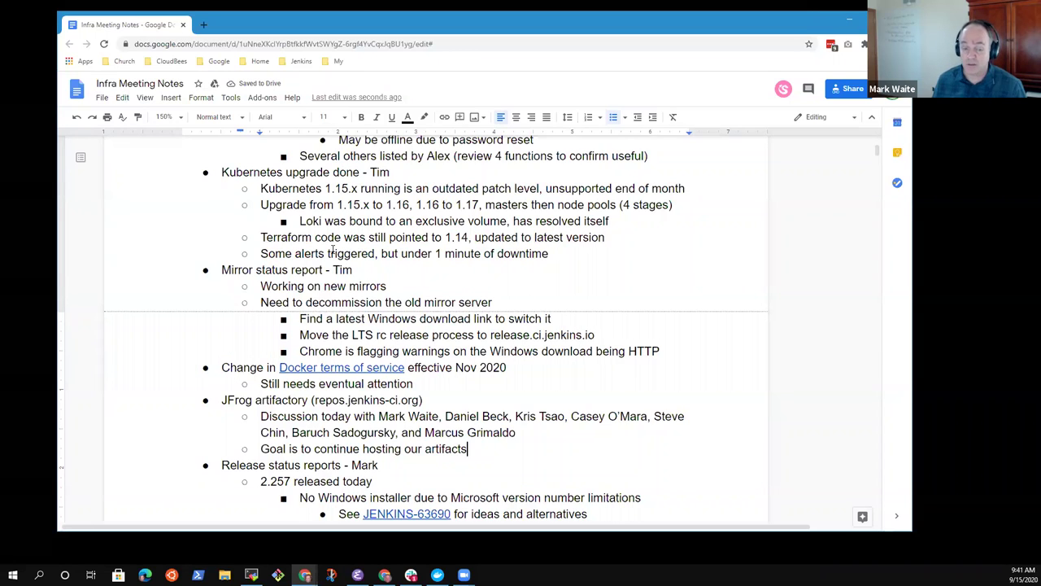
type(" onm")
key("BackSpace")
key("BackSpace")
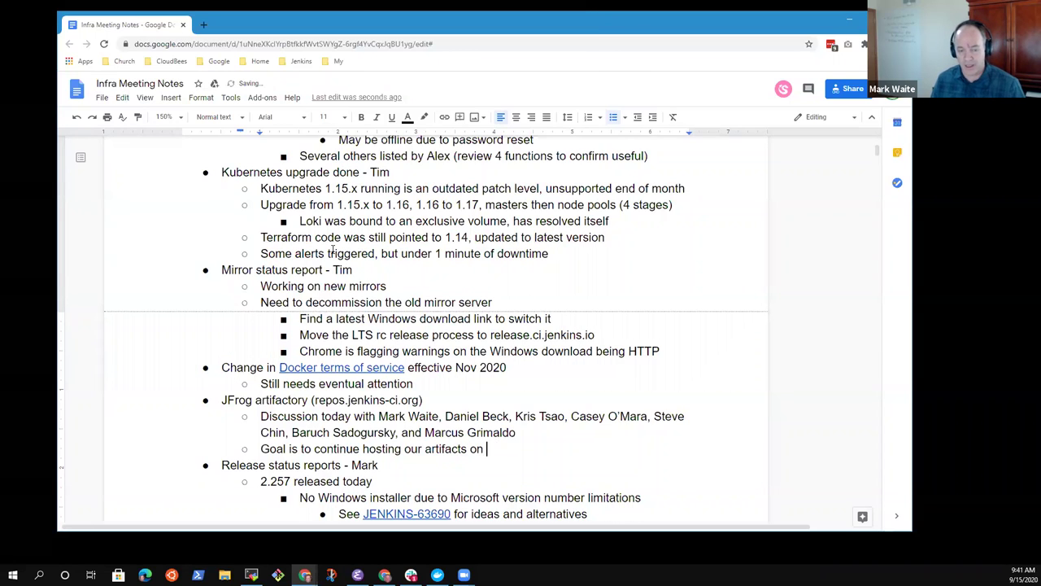
type("Artifactory")
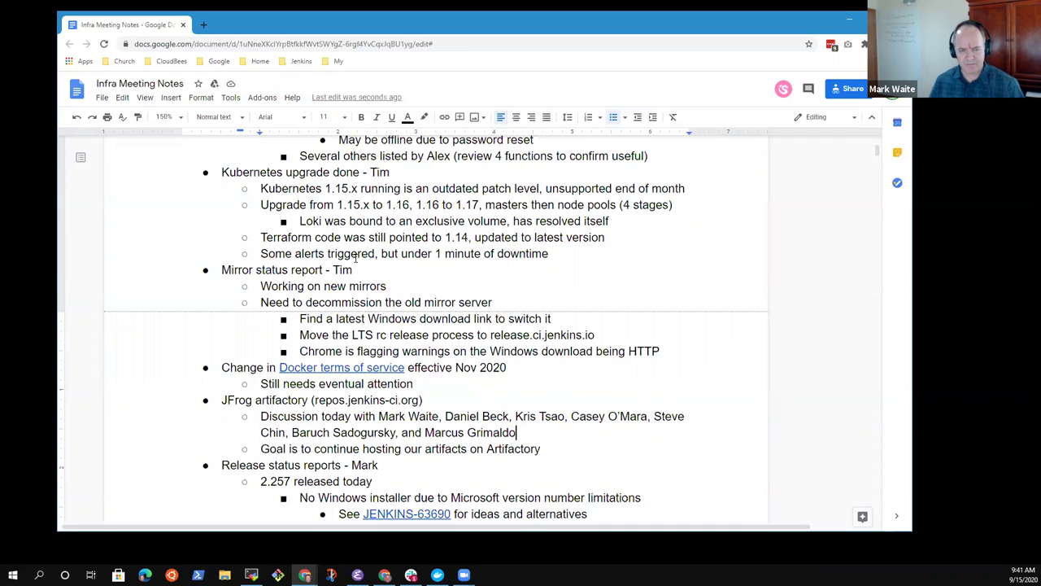
- Highlight the JFrog artifactory topic line again and return to the hosting goal bullet beneath it
key("shift+Home")
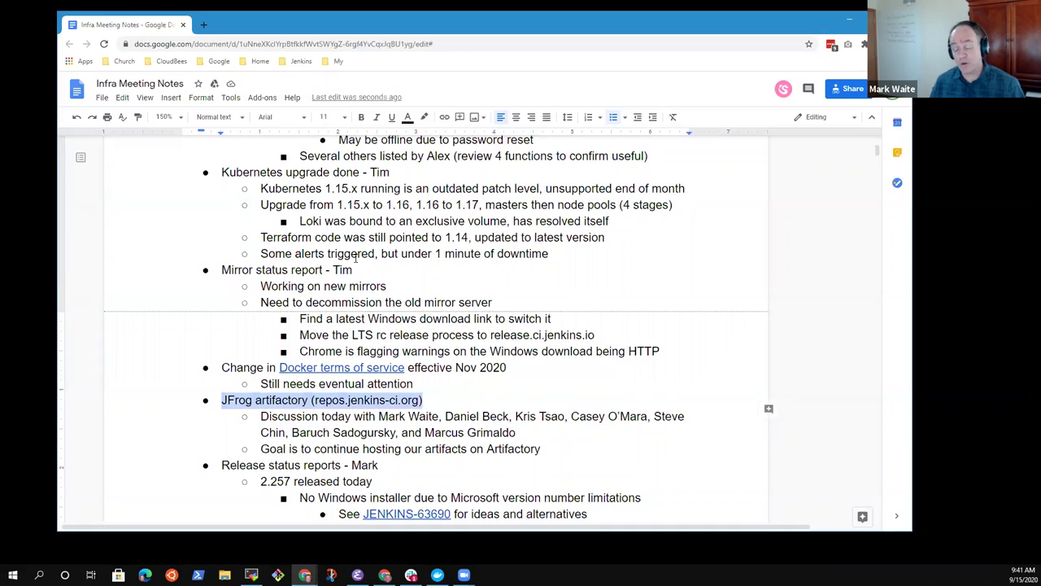
key("Down")
key("Right")
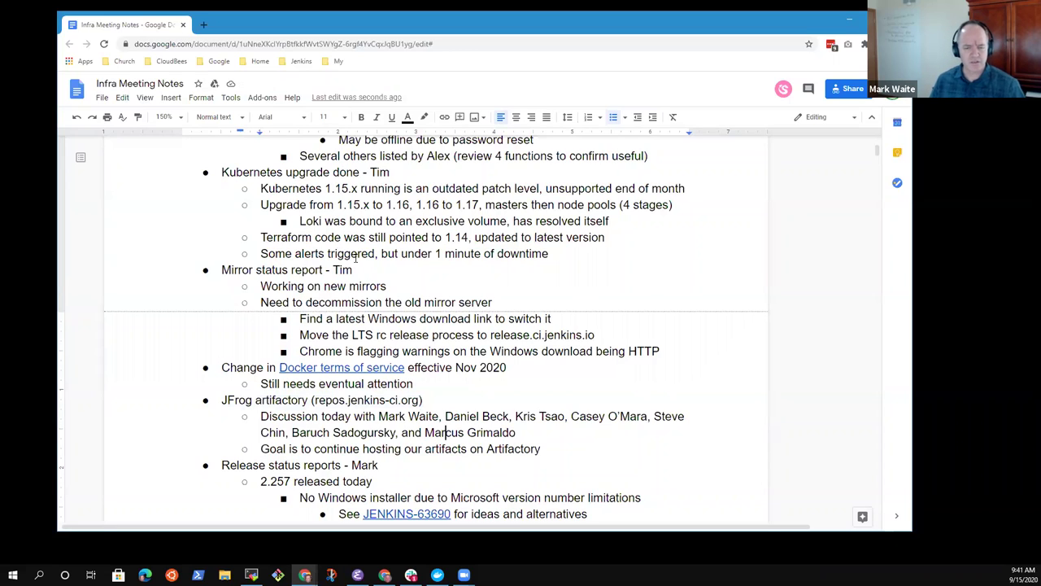
key("Down")
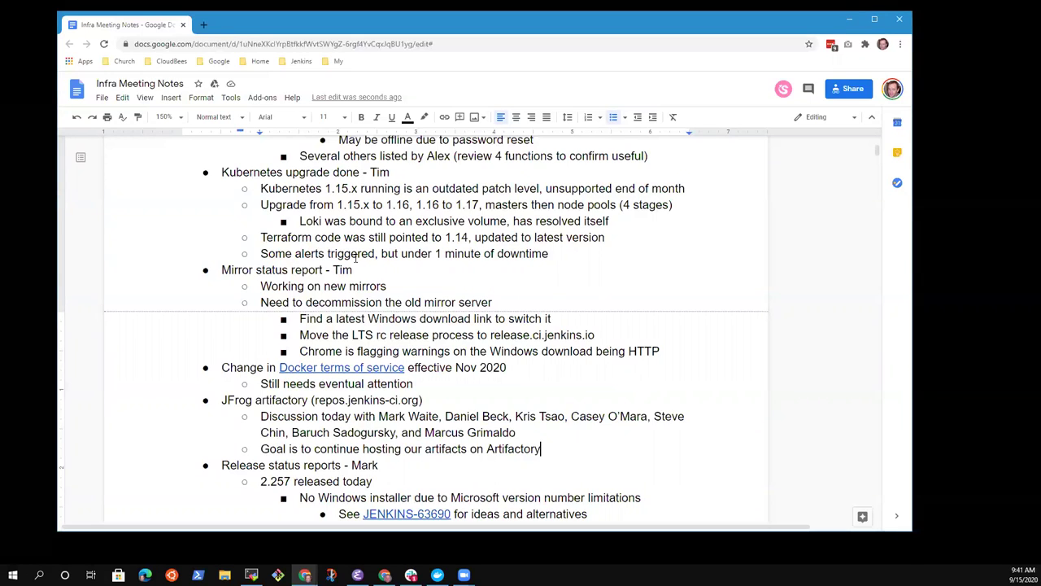
- Look ahead to the Jira upgrade plan topic and highlight the Release status reports topic line
key("Down")
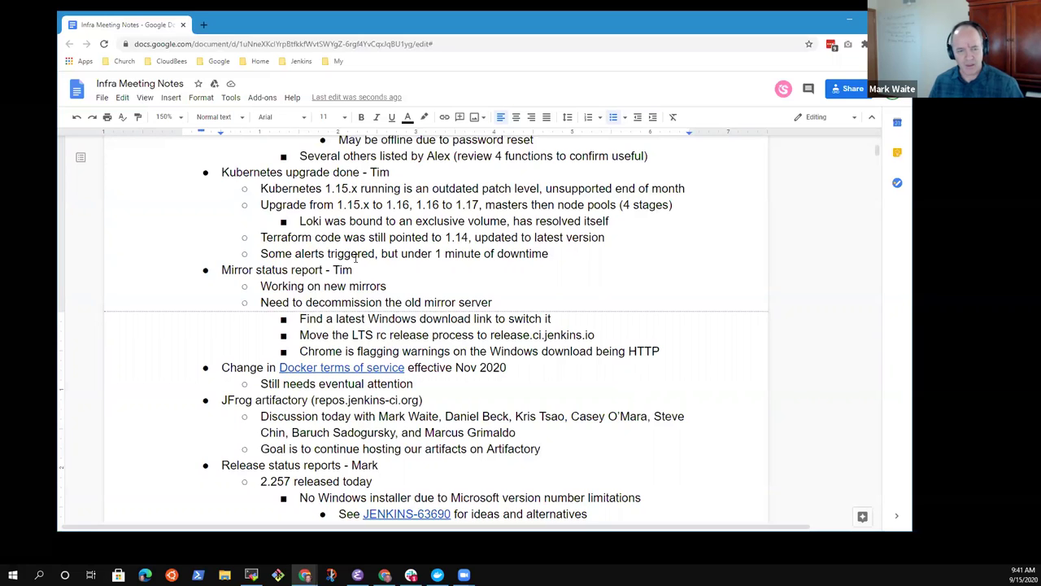
key("Down")
key("Down")
key("Down")
key("Down")
key("End")
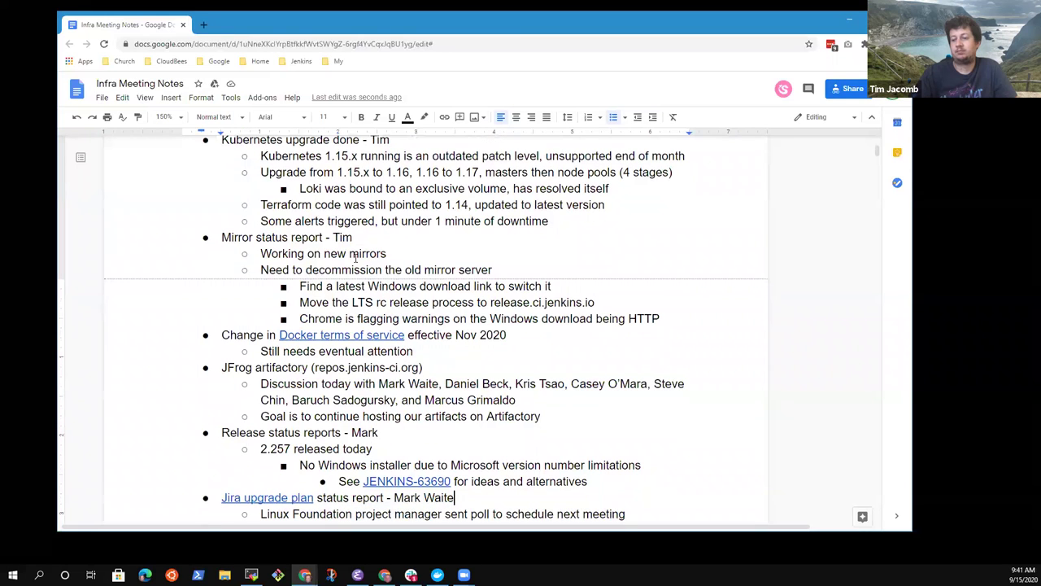
key("Up")
key("Up")
key("Up")
key("shift+End")
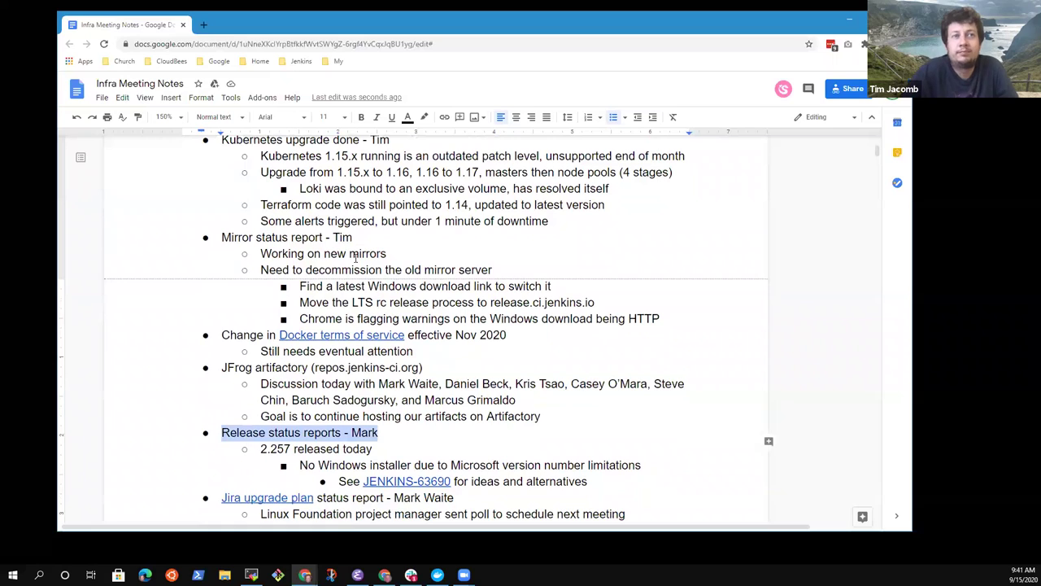
- Highlight the "2.257 released today" bullet under Release status reports
key("Down")
key("Home")
key("shift+End")
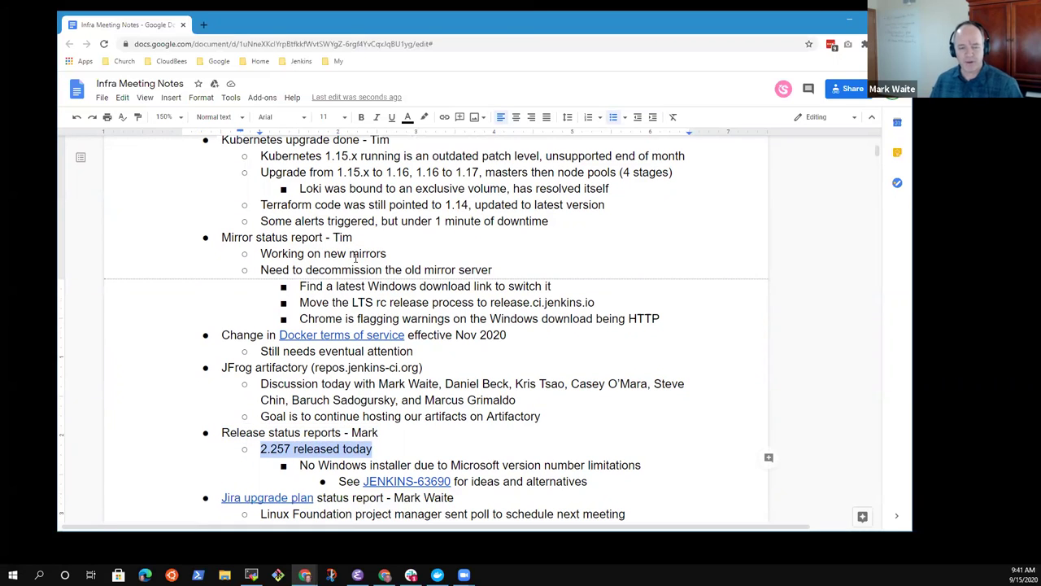
- Highlight "Microsoft version number" in the Windows installer note, and return to the start of the 2.257 release bullet
key("Down")
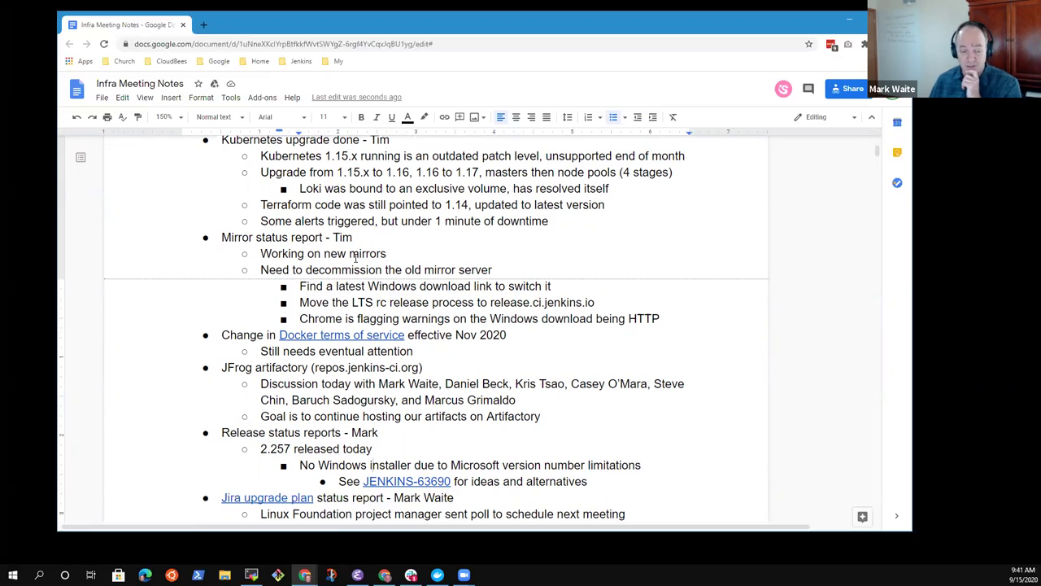
key("ctrl+Right")
key("ctrl+Right")
key("ctrl+Right")
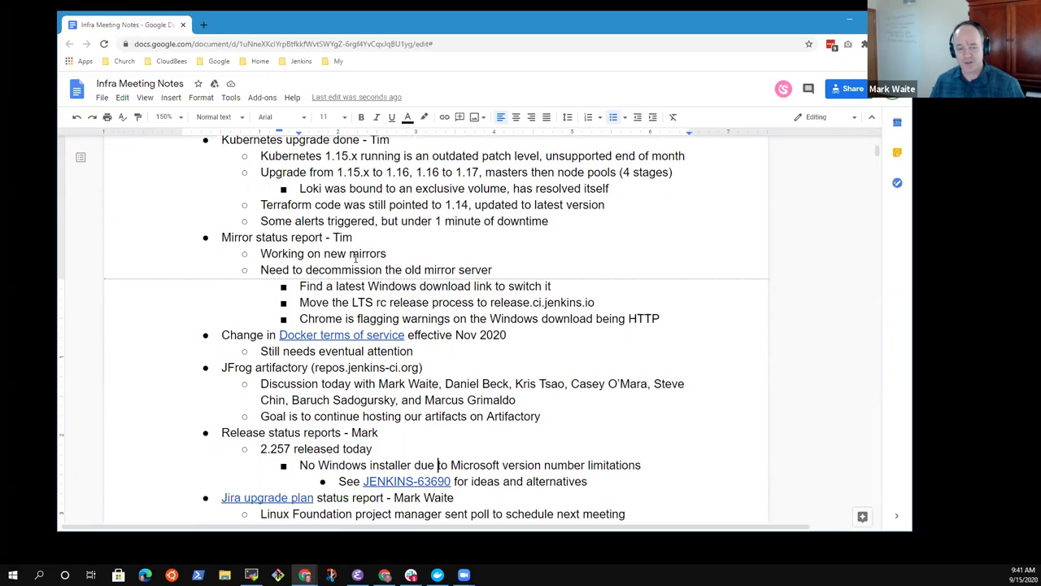
key("ctrl+Left")
key("ctrl+shift+Right")
key("ctrl+shift+Right")
key("ctrl+shift+Right")
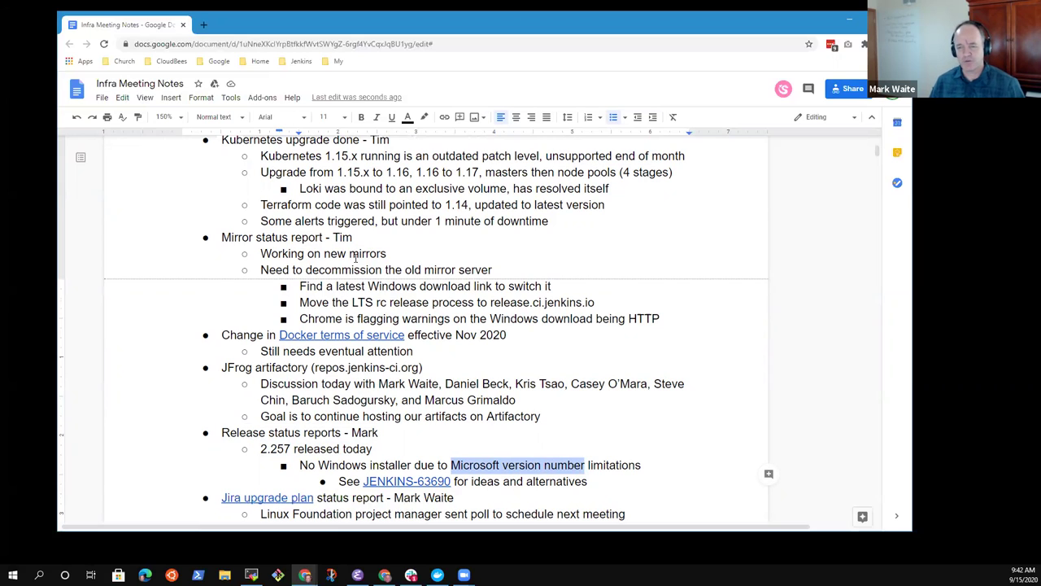
key("Up")
key("Home")
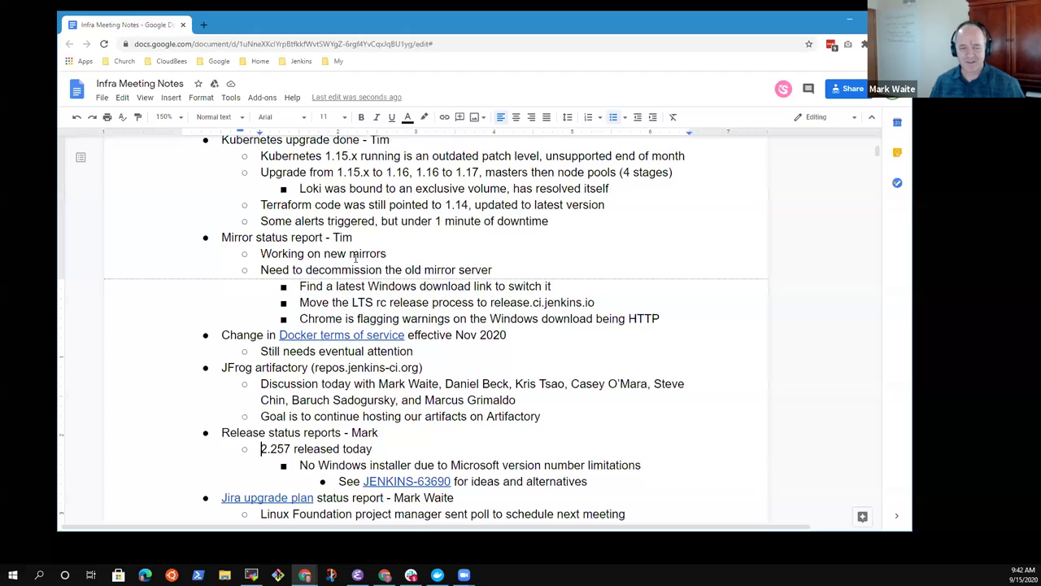
- Highlight the version number 2.257 in the release bullet, and move down to the JENKINS-63690 line
key("shift+Right")
key("shift+Right")
key("shift+Right")
key("shift+Right")
key("shift+Right")
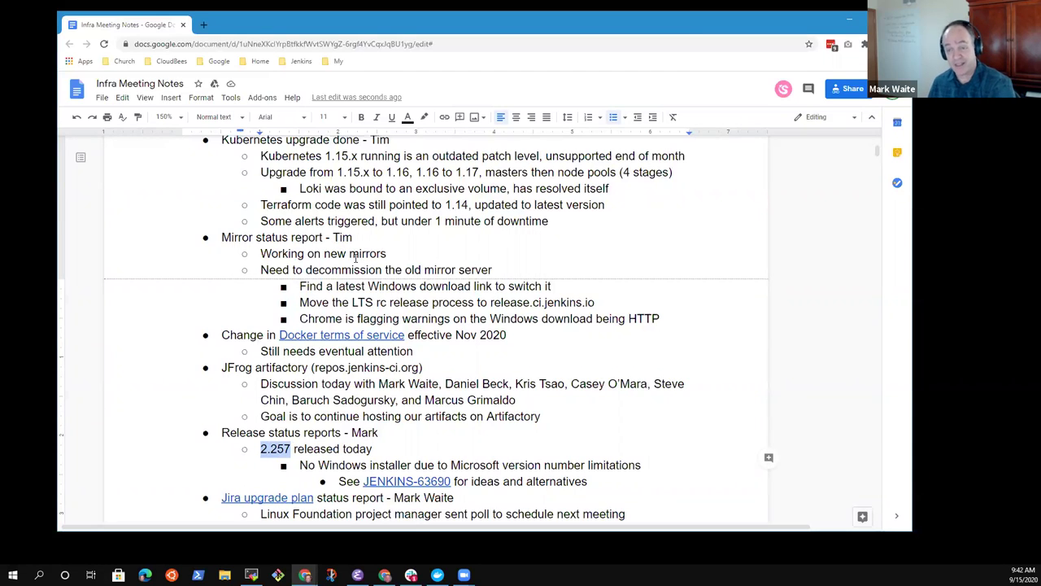
key("Down")
key("Down")
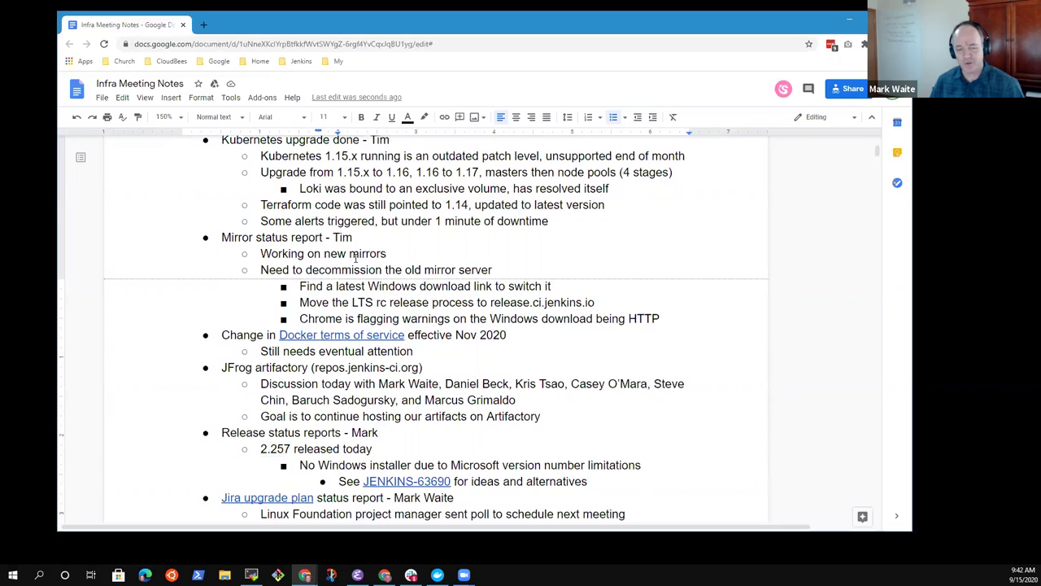
- Below the JENKINS-63690 line, add a bullet one level up reading "2.255.257 - 2.255.258"
key("End")
key("Return")
key("shift+Tab")
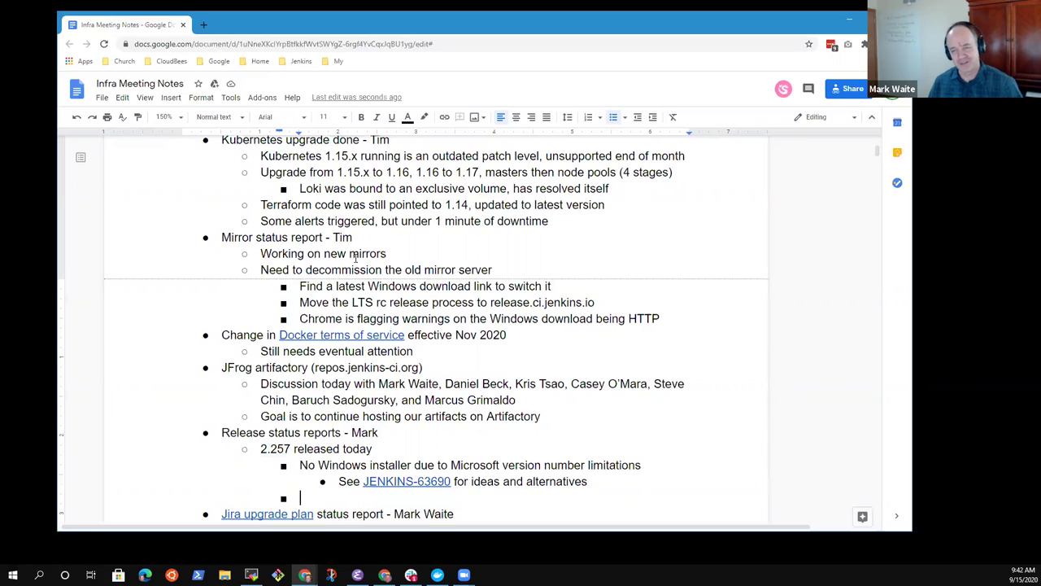
type("2.247")
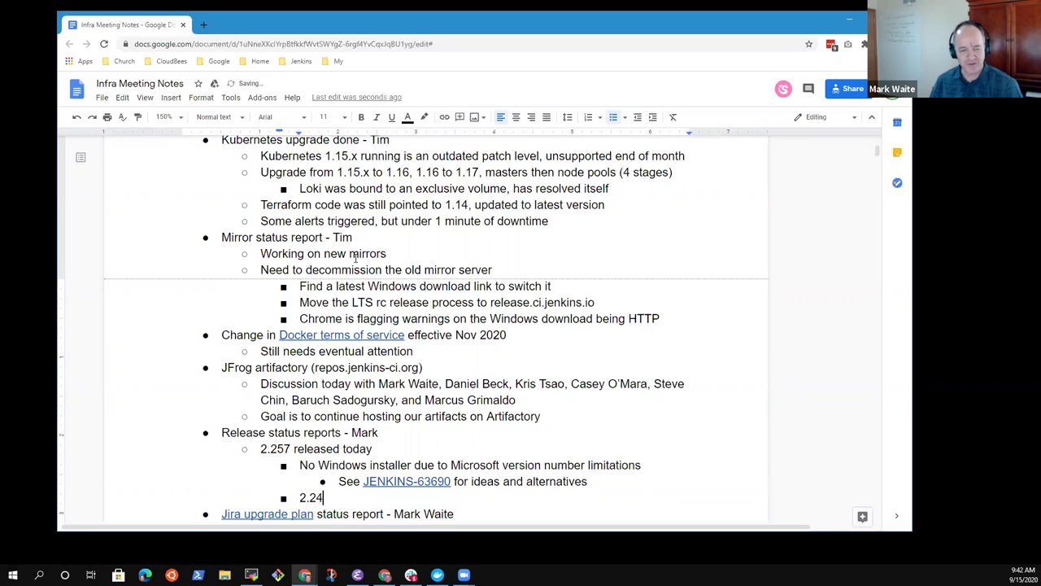
key("BackSpace")
key("BackSpace")
type("55.2")
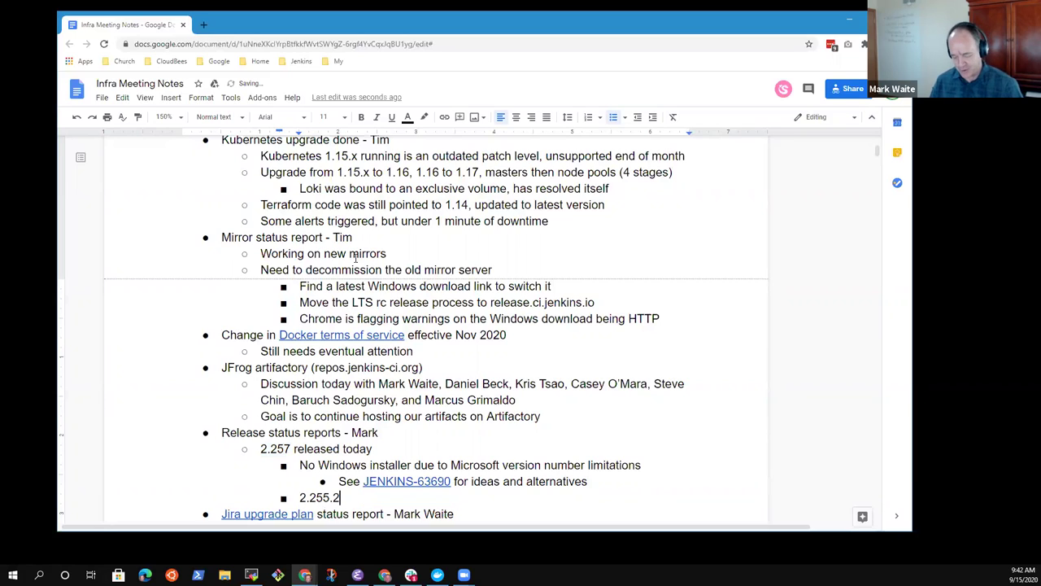
type("57 - ")
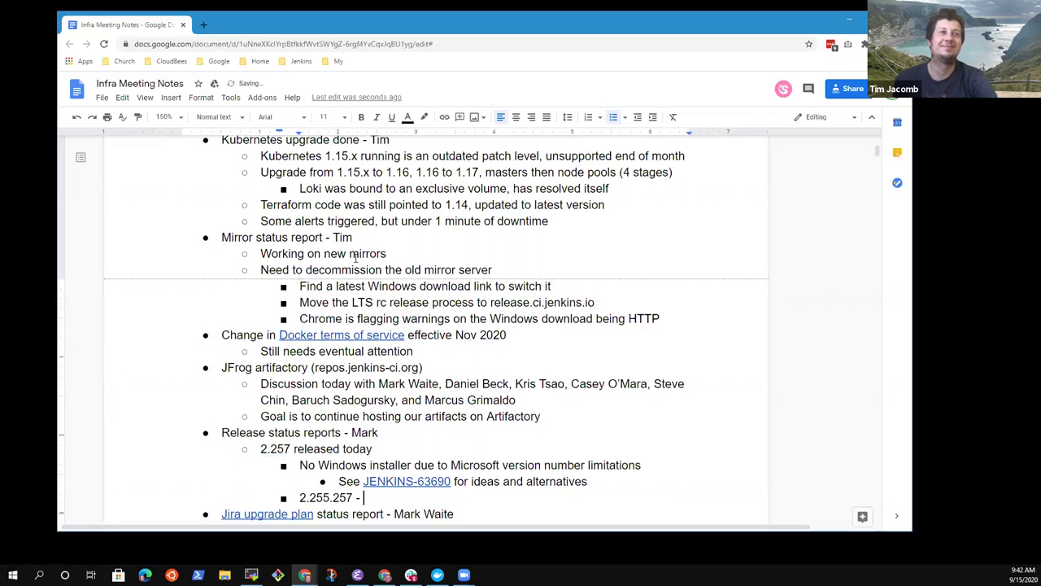
type("2.255.258")
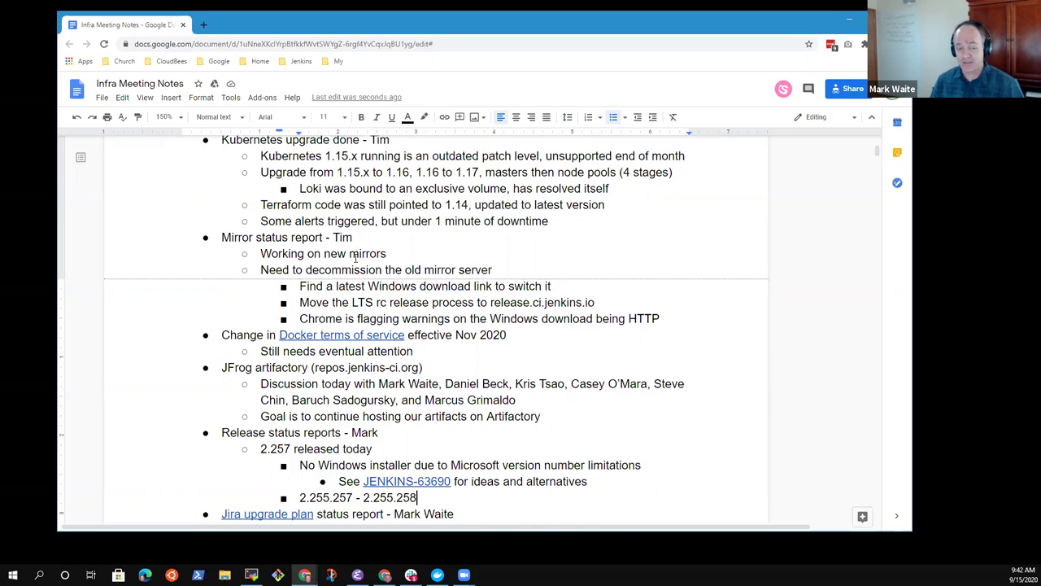
- Start another bullet below the version range with the partial version number "2.2"
key("Return")
type("2./2")
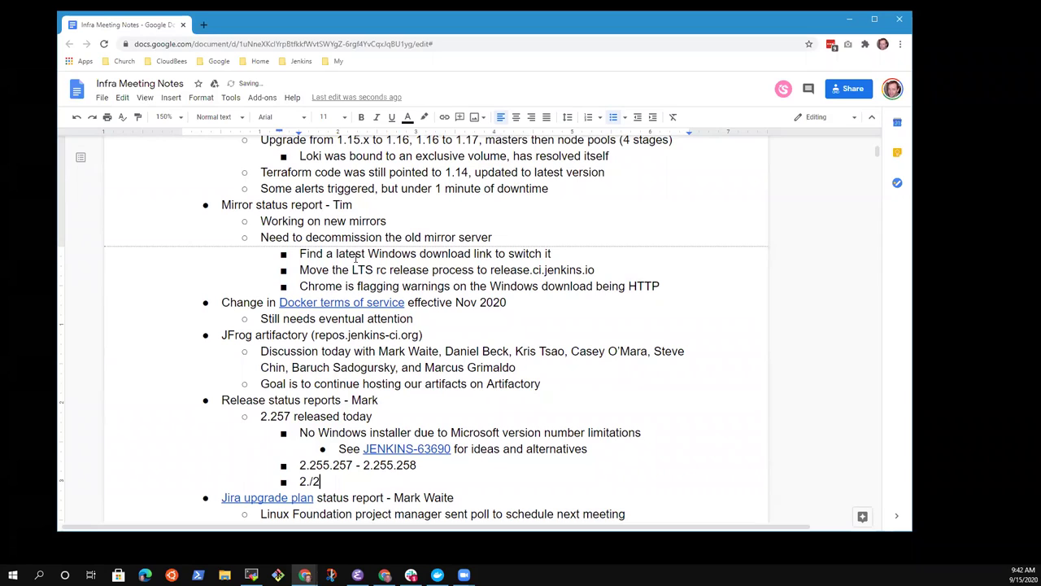
key("BackSpace")
key("BackSpace")
type("2")
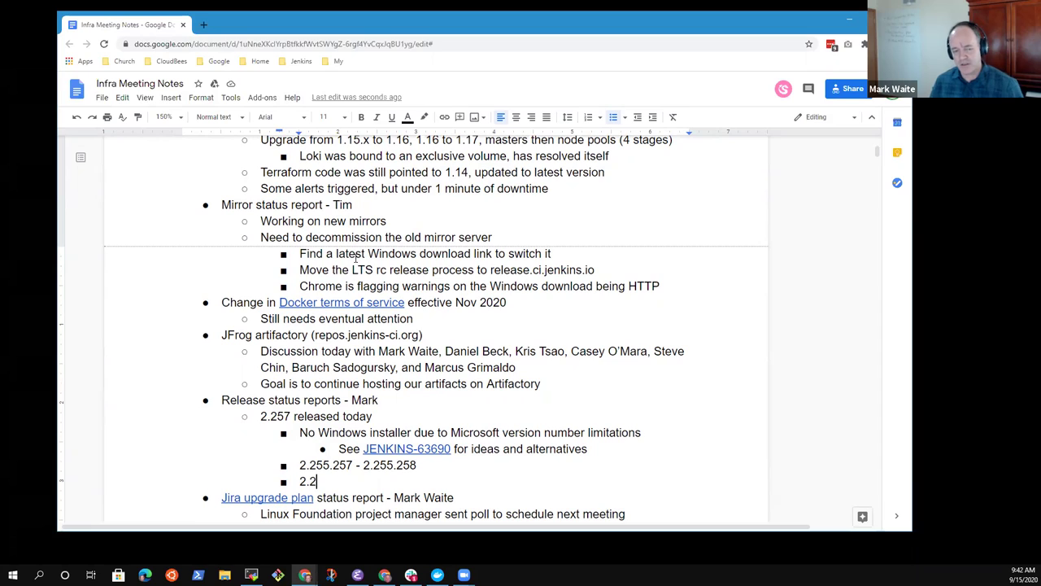
- Highlight the 257 part of 2.255.257, and return to the unfinished bullet below it
key("Up")
key("Right")
key("Right")
key("Right")
key("shift+Right")
key("shift+Right")
key("shift+Right")
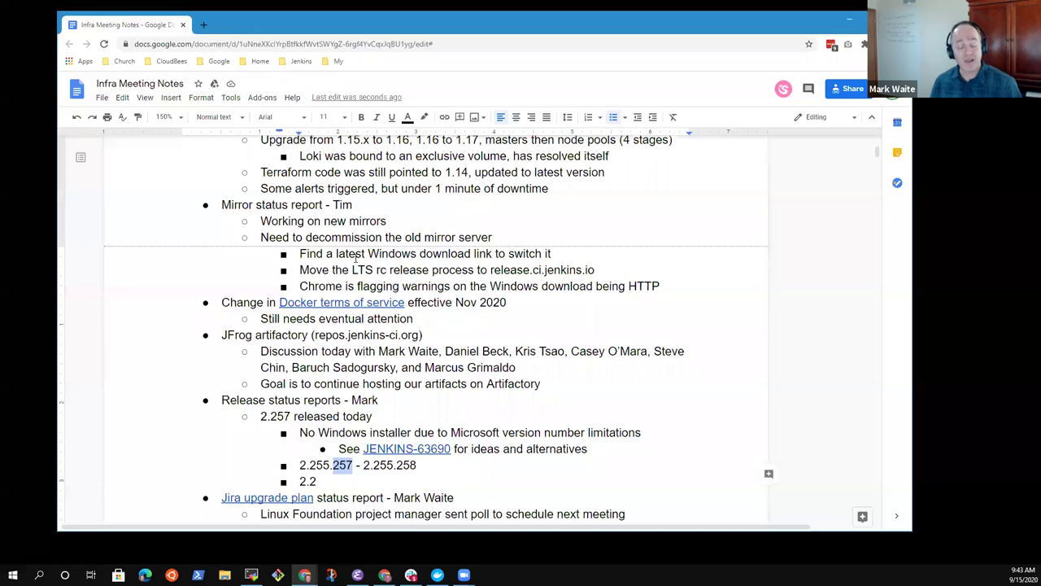
key("Down")
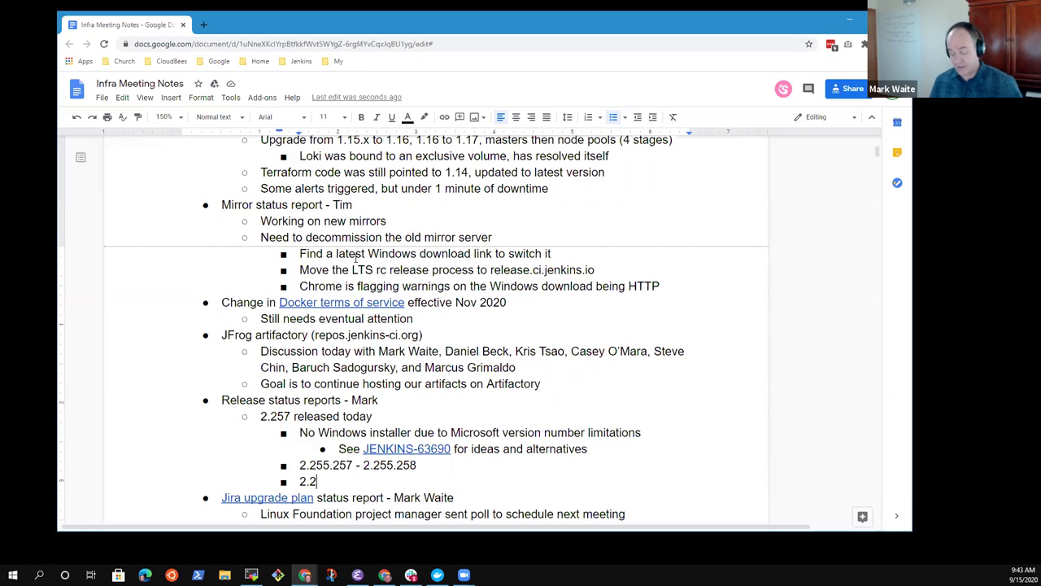
- Clear the partial version number, promote that bullet one level, and write "How will we handle LTS release" in it
key("shift+Home")
key("BackSpace")
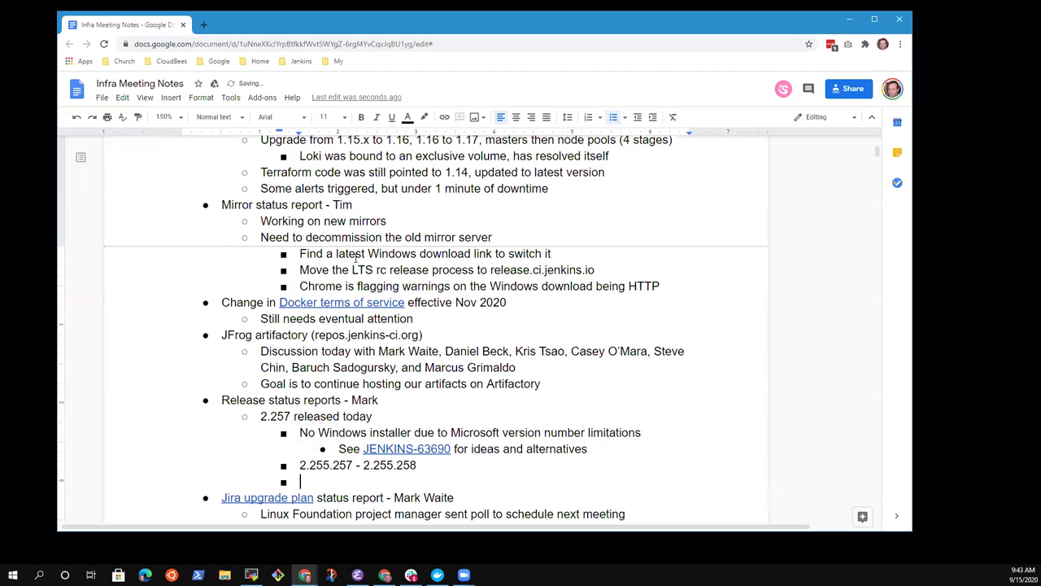
key("shift+Tab")
type("How will we ha")
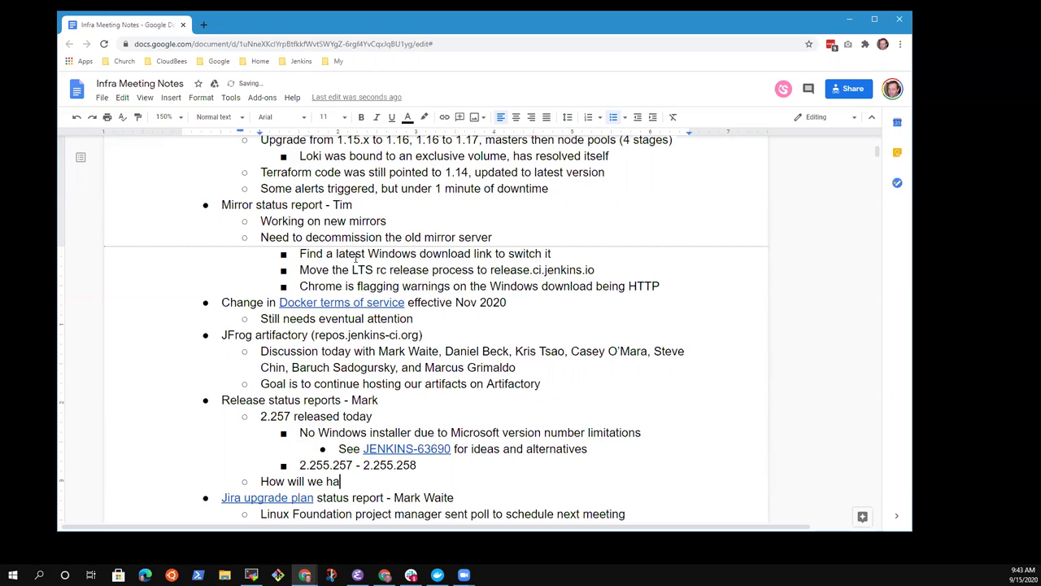
type("ndle LTS releas")
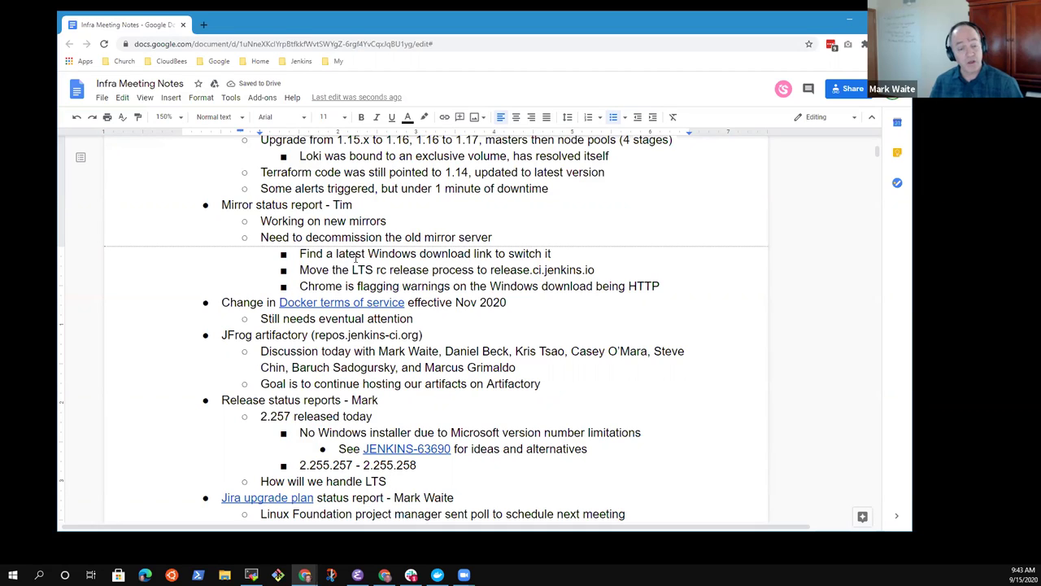
type("e")
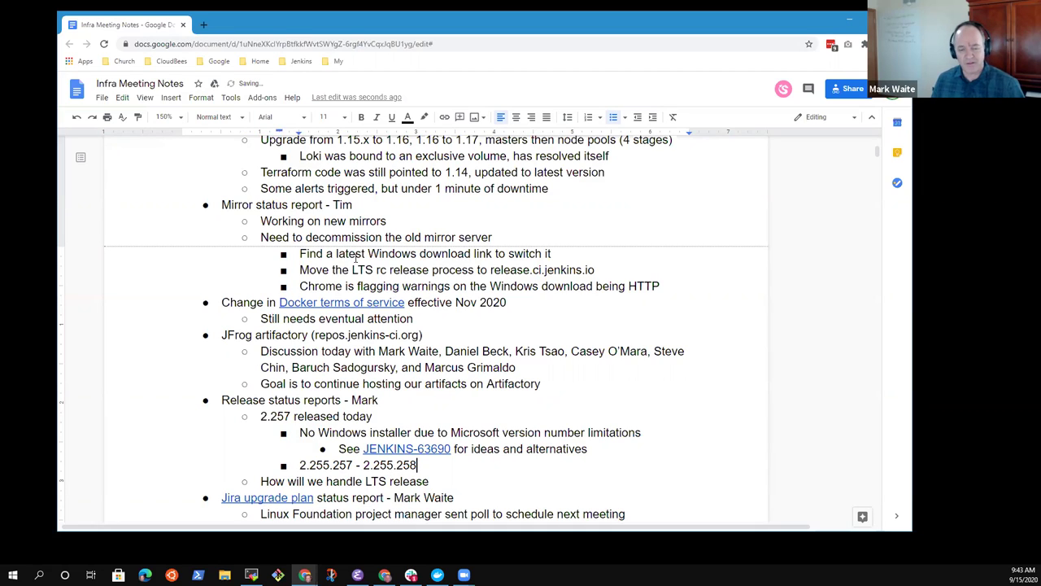
- Highlight the JENKINS-63690 link, and return to the version range bullet
key("Up")
key("Up")
key("ctrl+shift+Right")
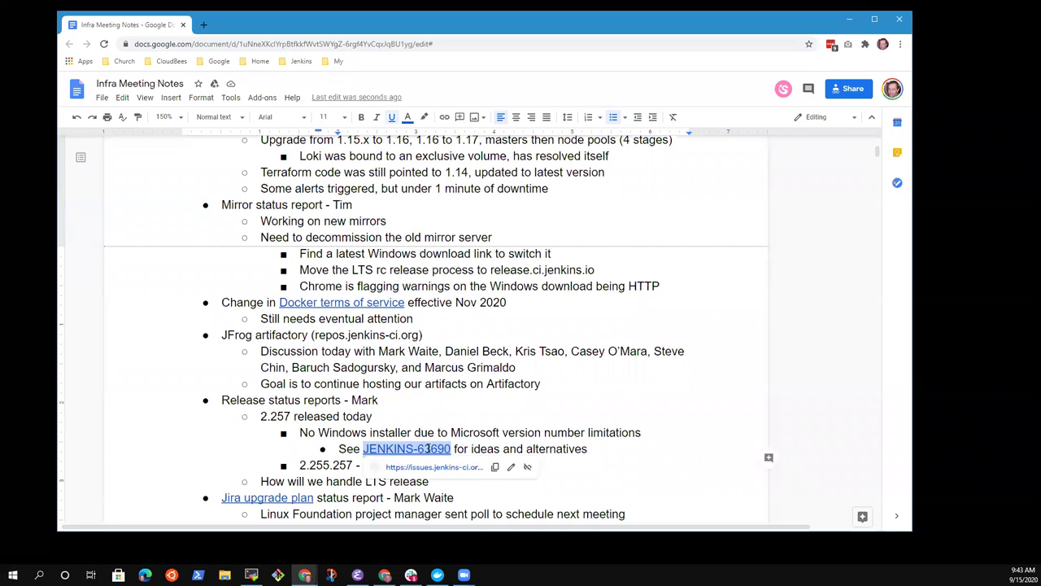
key("Down")
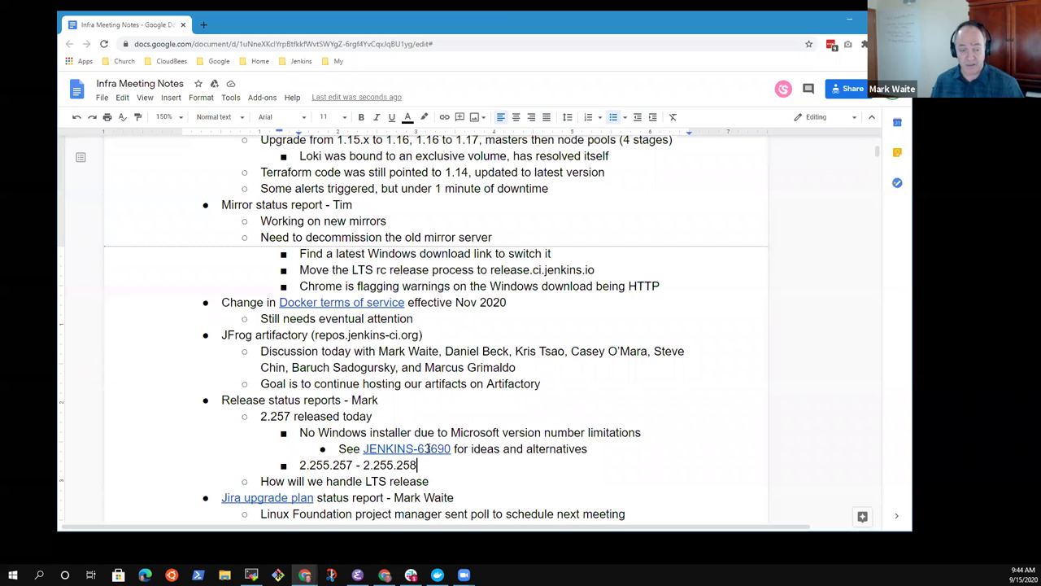
- Complete the LTS bullet to read "How will we handle LTS releases if we shift version numbers to the right?"
key("Down")
key("End")
type("s if")
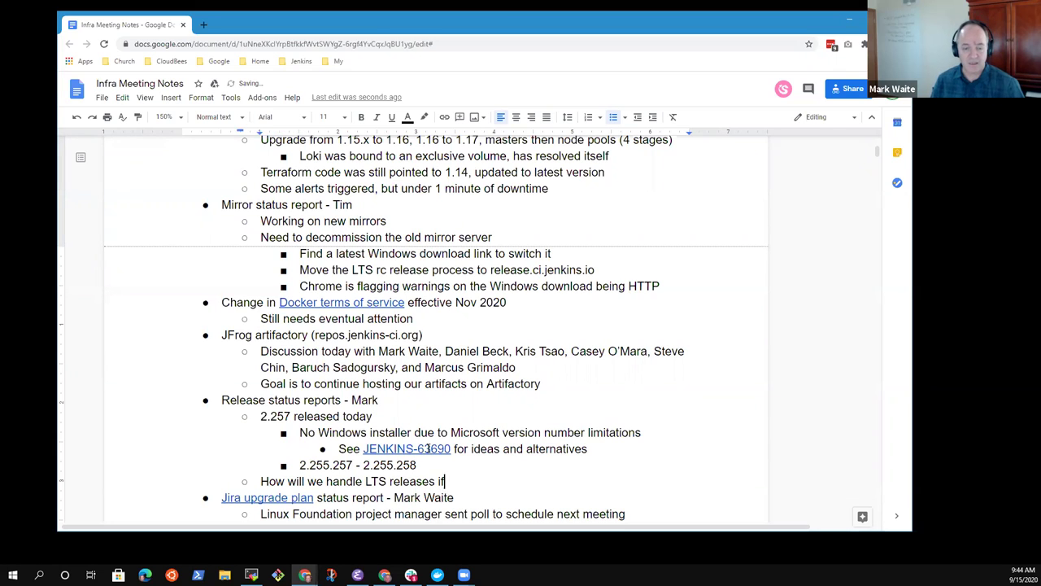
type(" we sh")
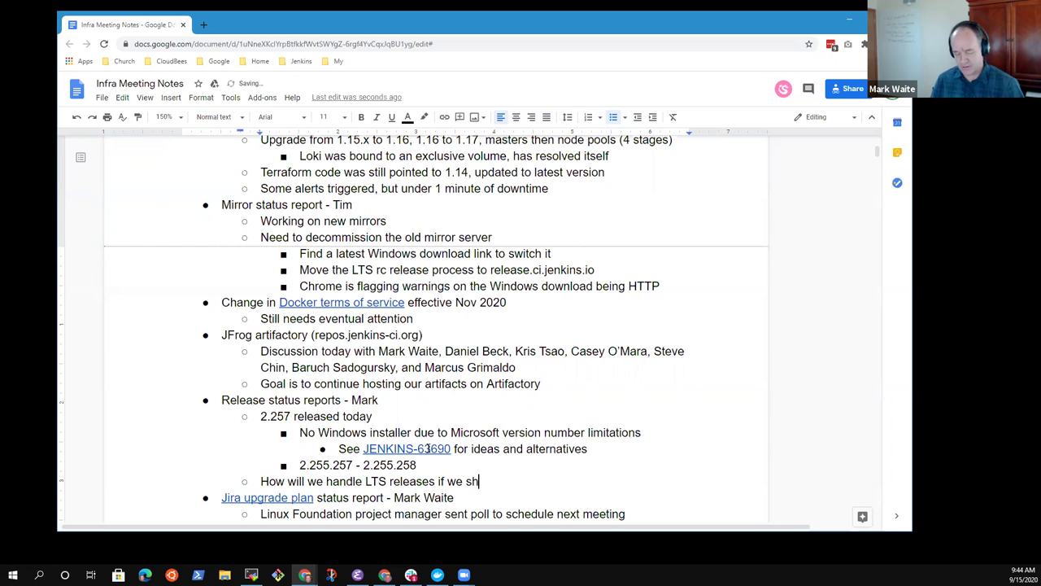
type("ift version ")
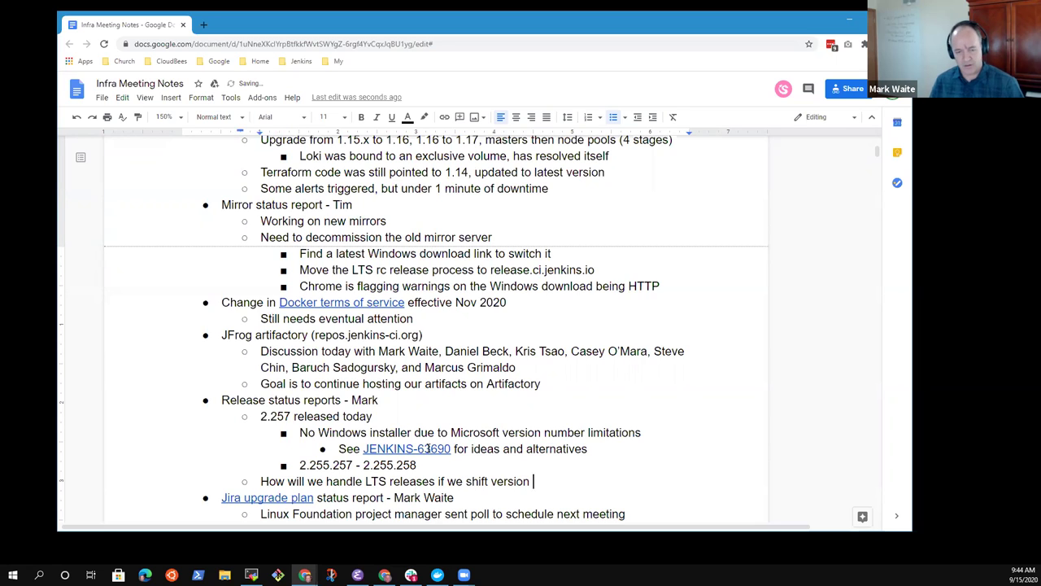
type("number")
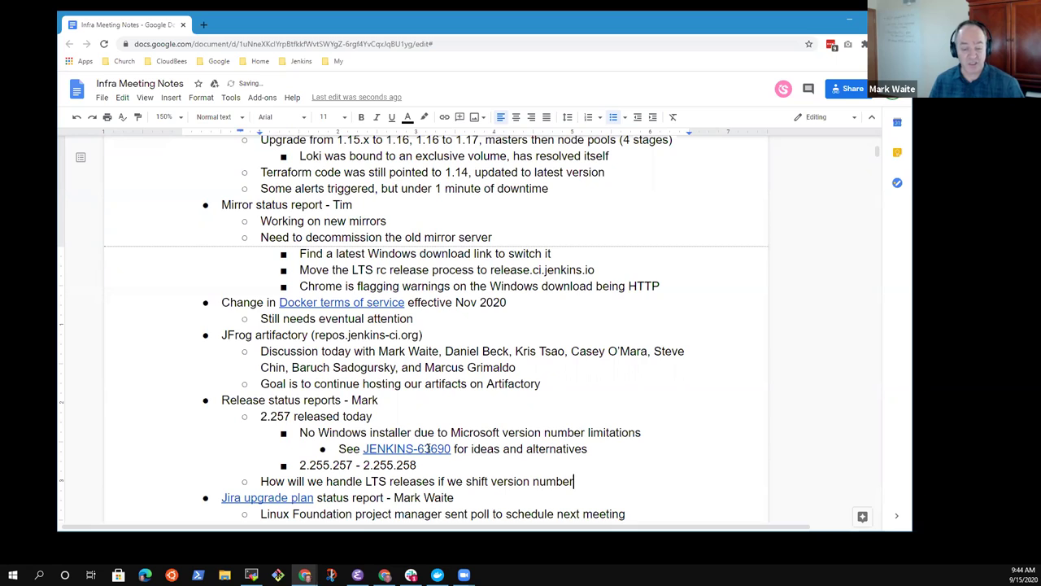
type("s to the right?")
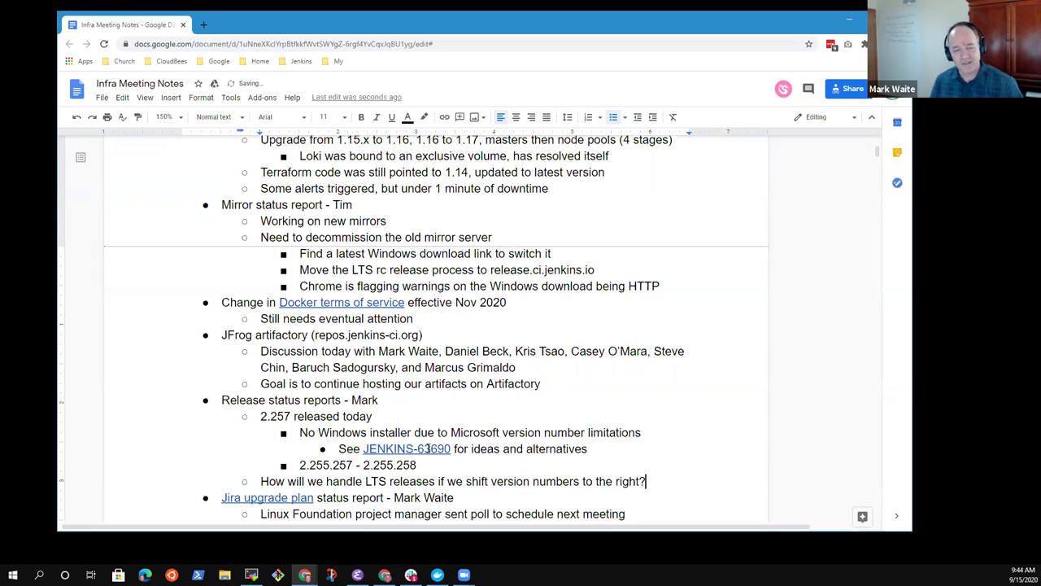
- Highlight the beginning of the version range bullet, and return to the end of the LTS releases question
key("Up")
key("shift+End")
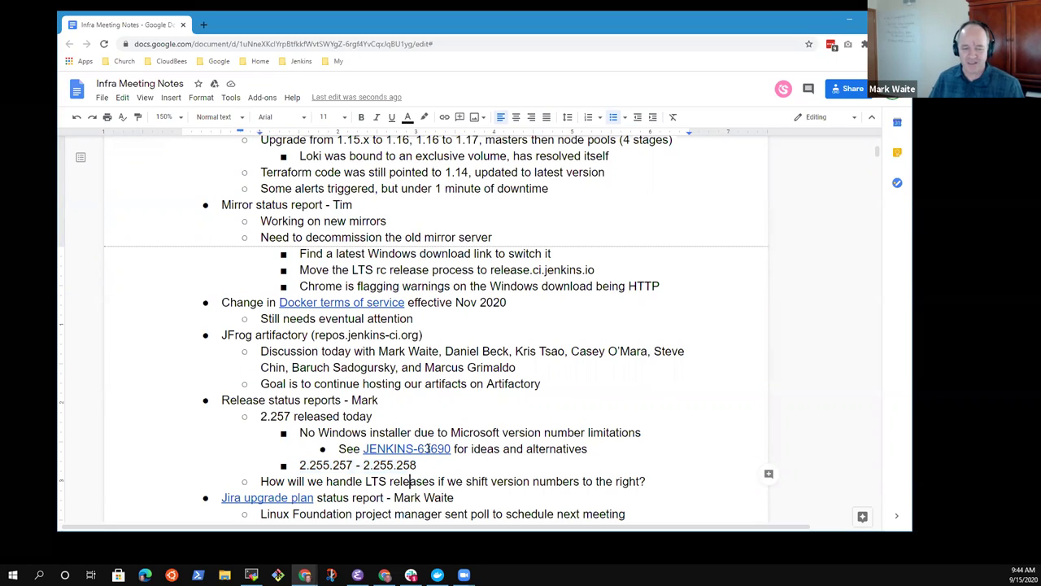
key("Up")
key("Home")
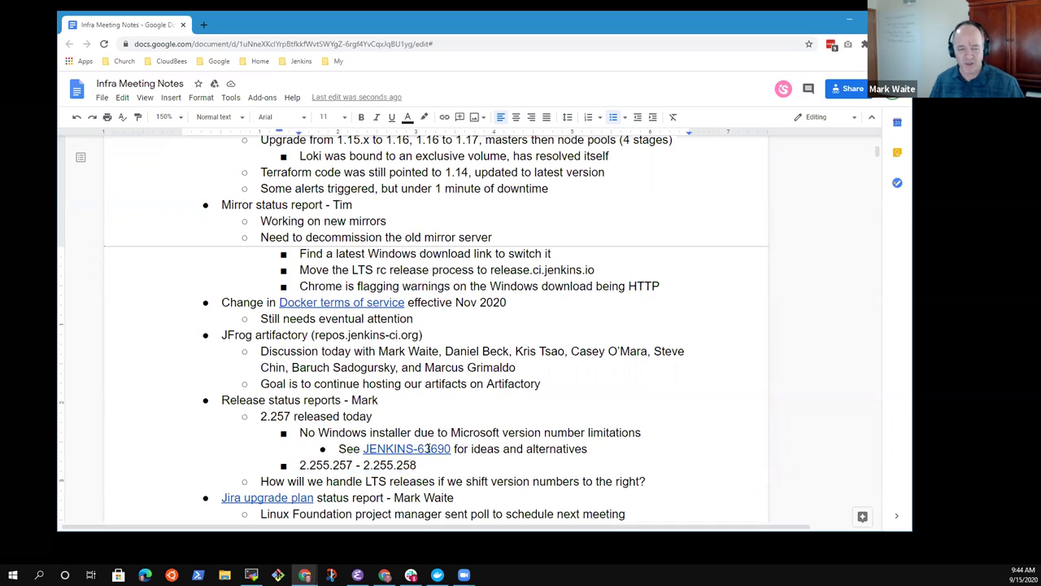
key("shift+Right")
key("shift+Right")
key("shift+Right")
key("shift+Right")
key("shift+Right")
key("shift+Right")
key("End")
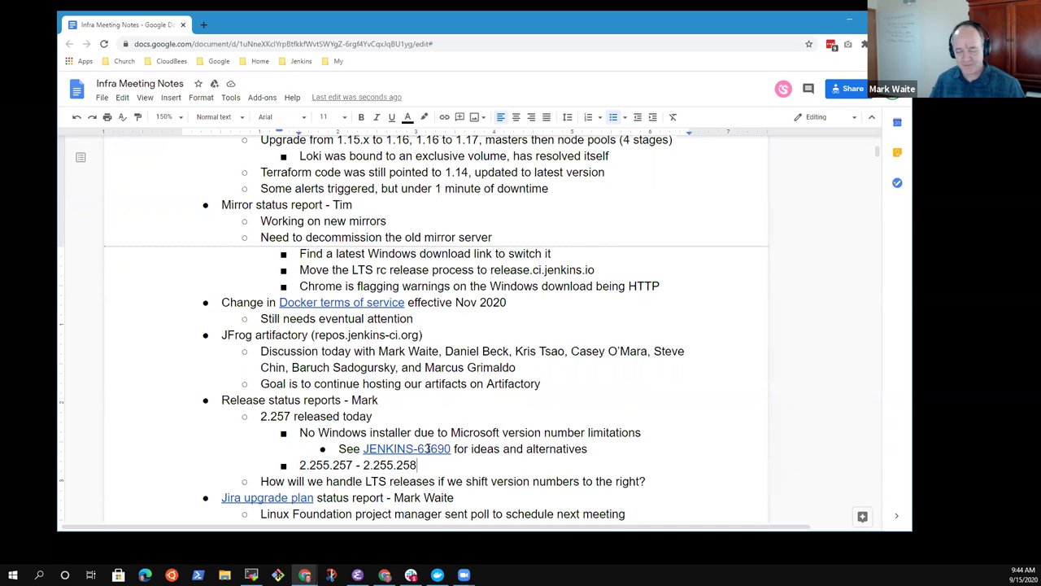
key("Down")
key("End")
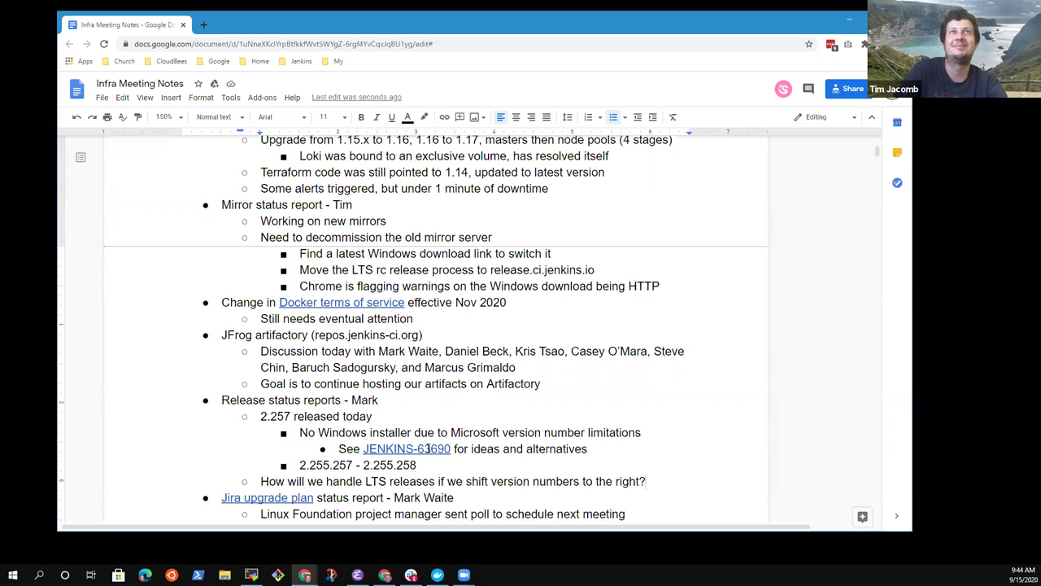
- Change the first version number in the version range bullet to 22.57.257
key("Up")
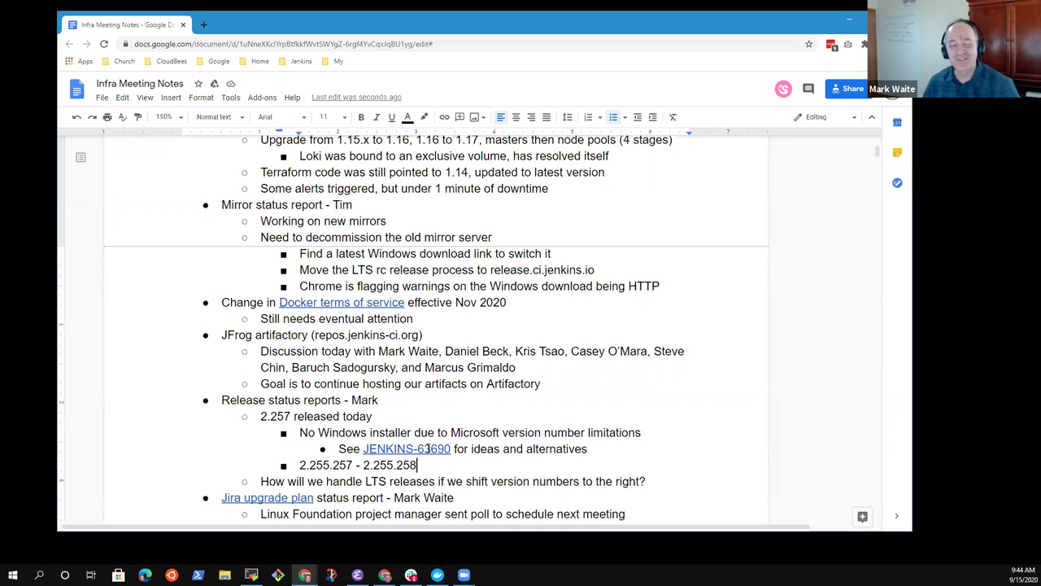
key("Home")
key("Right")
type("2")
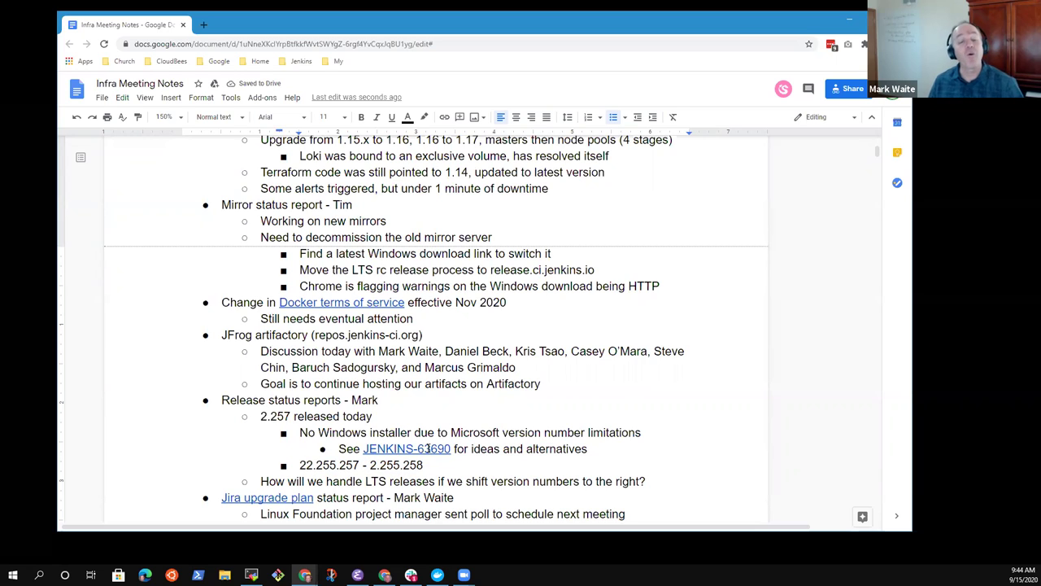
key("Right")
key("Right")
key("Delete")
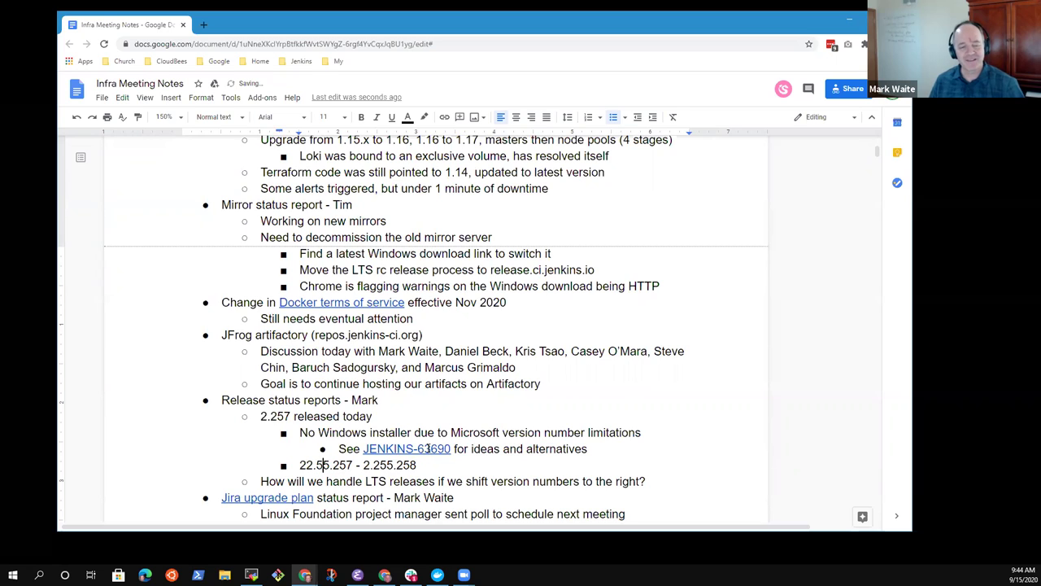
key("Delete")
key("Delete")
type("7.")
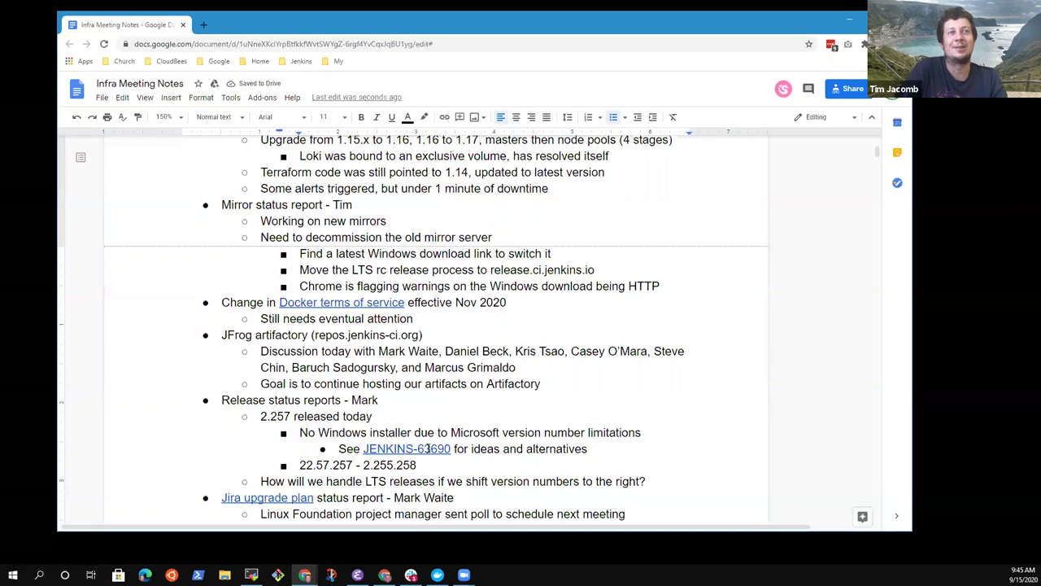
- Highlight the JENKINS-63690 link, and place the cursor just after 22.57 in the version range bullet
key("Left")
key("Left")
key("Left")
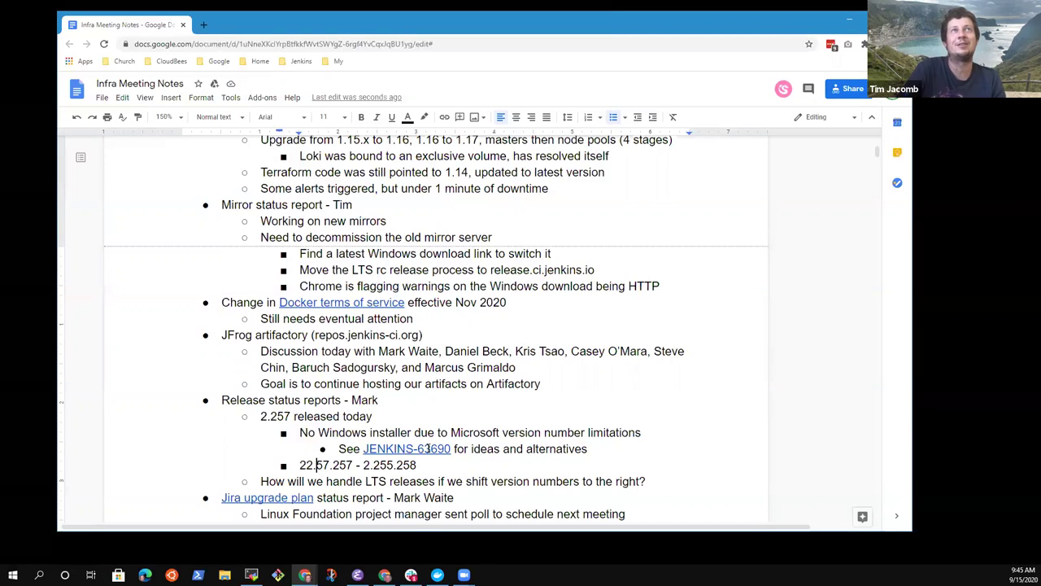
key("Right")
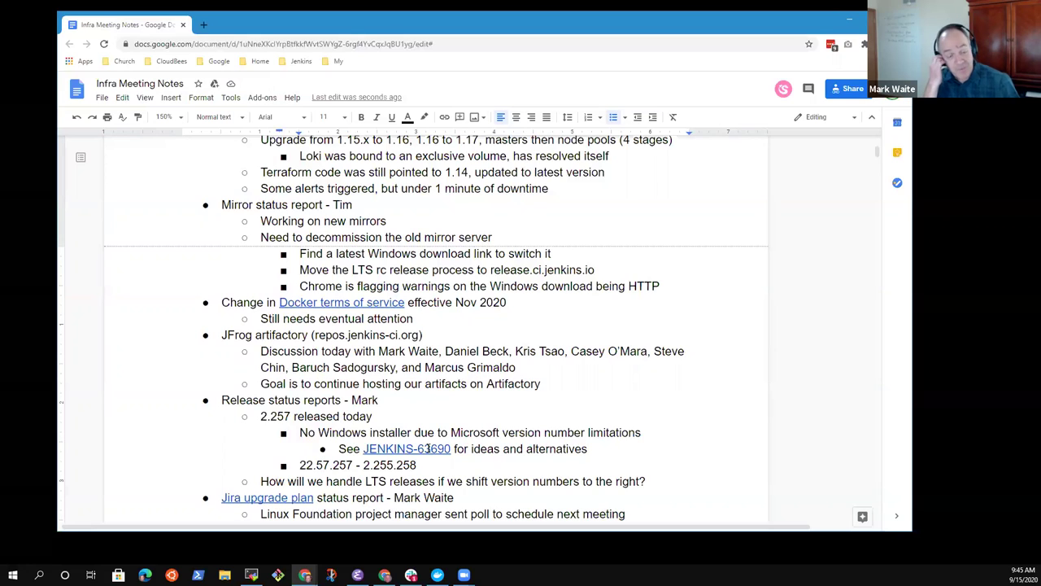
double_click(428, 448)
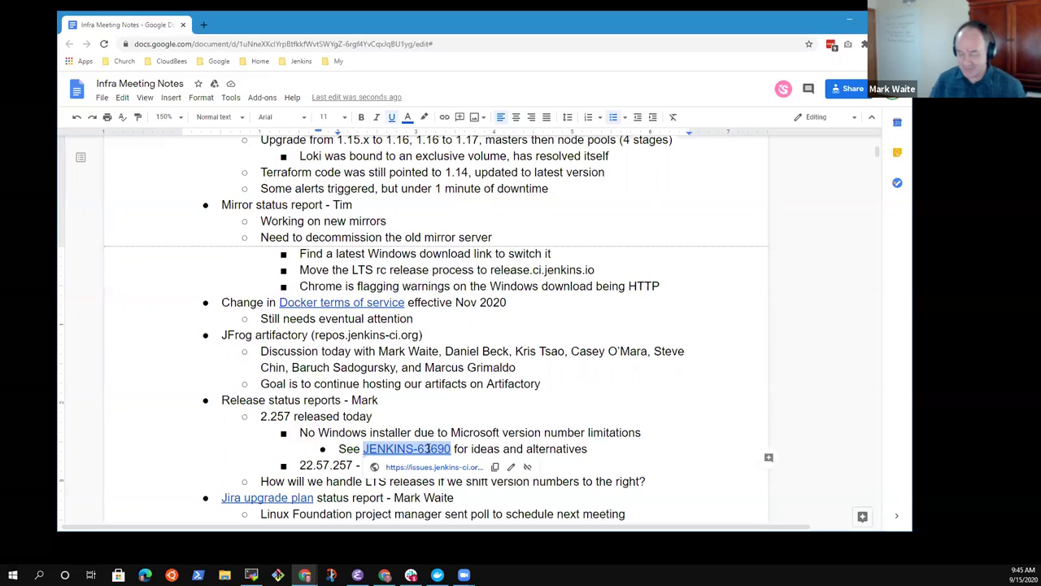
left_click(325, 479)
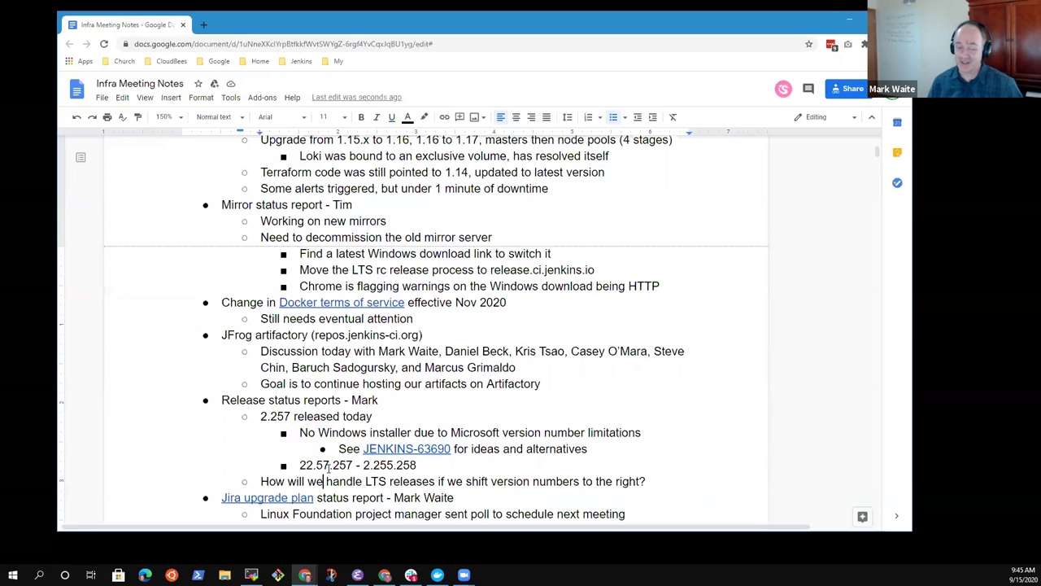
left_click(332, 460)
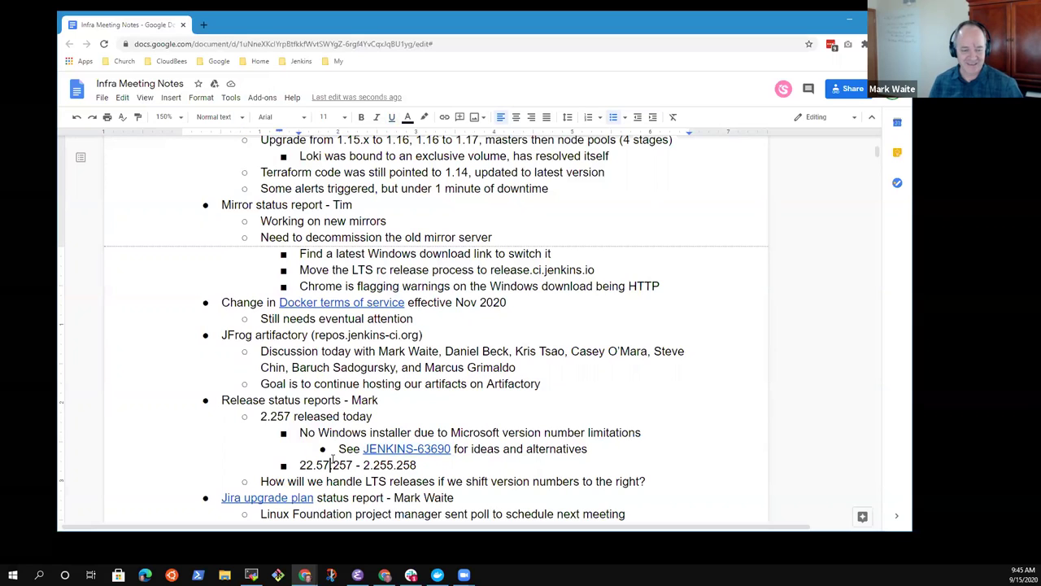
- Insert a bullet reading "2.255.257" directly above the 22.57.257 version range bullet
key("Home")
key("Return")
type("2.255.")
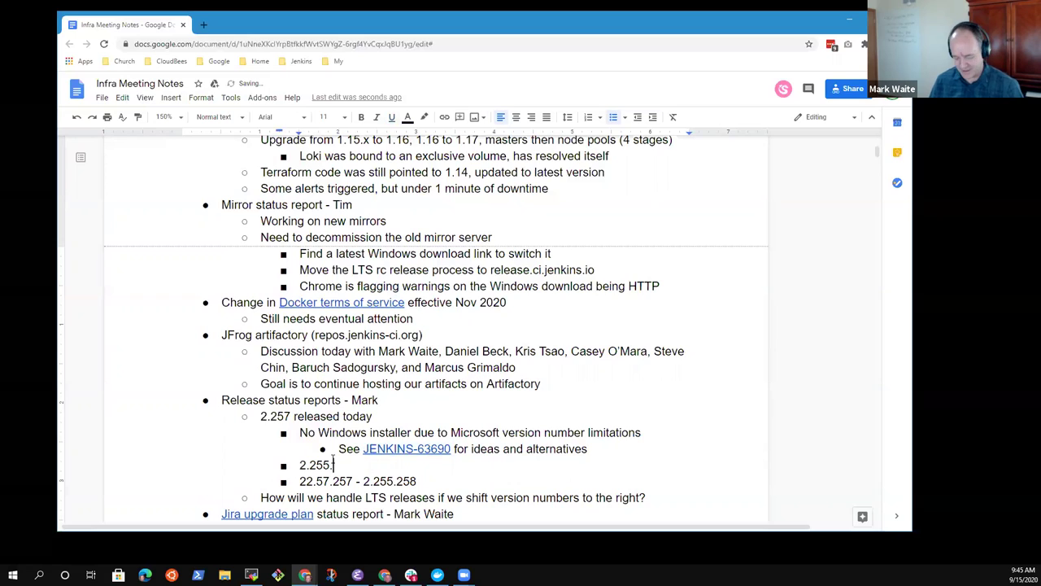
type("257")
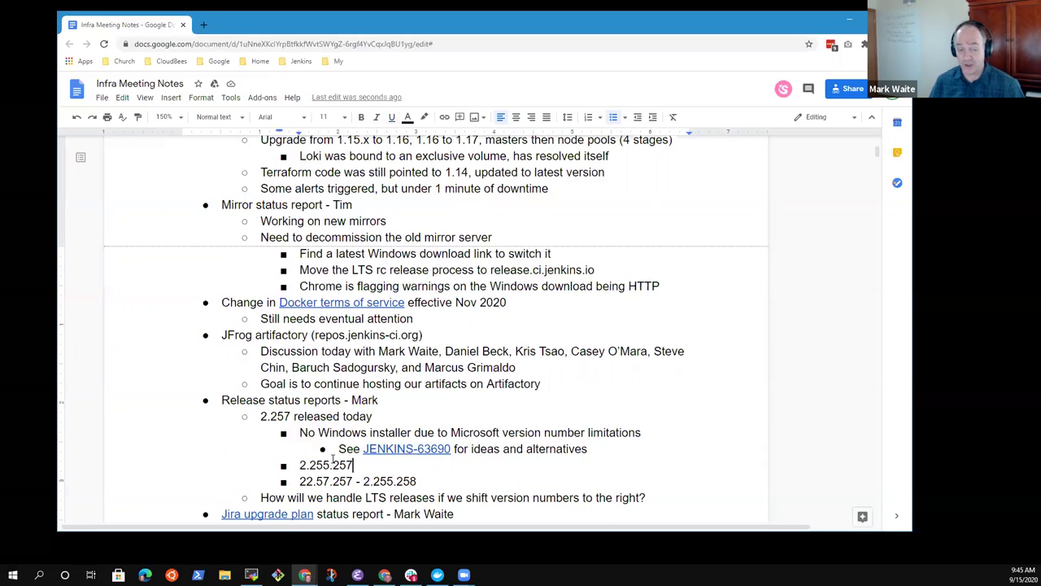
key("Return")
key("Tab")
type("22.")
key("shift+Home")
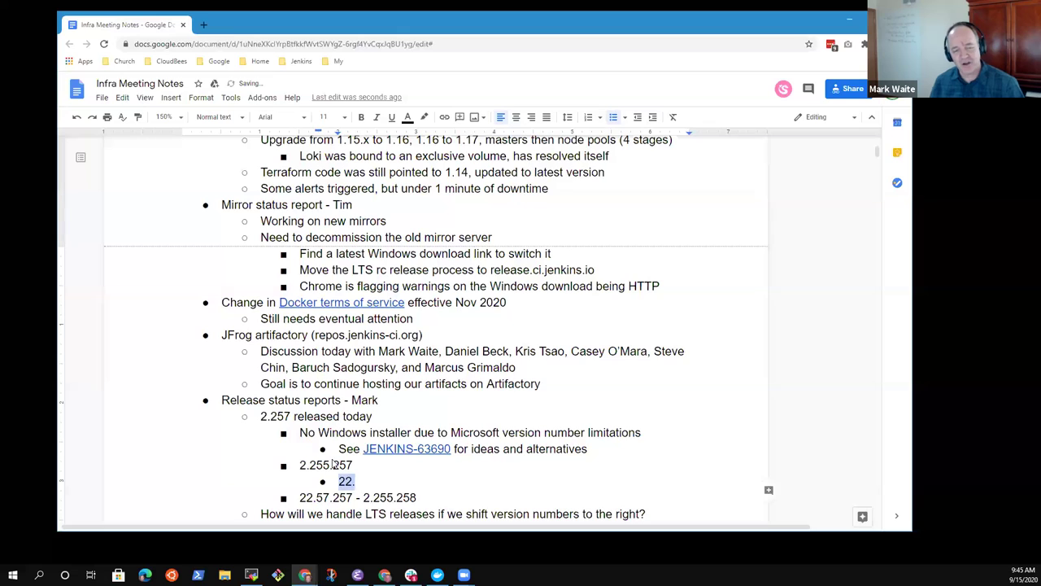
key("BackSpace")
key("BackSpace")
key("BackSpace")
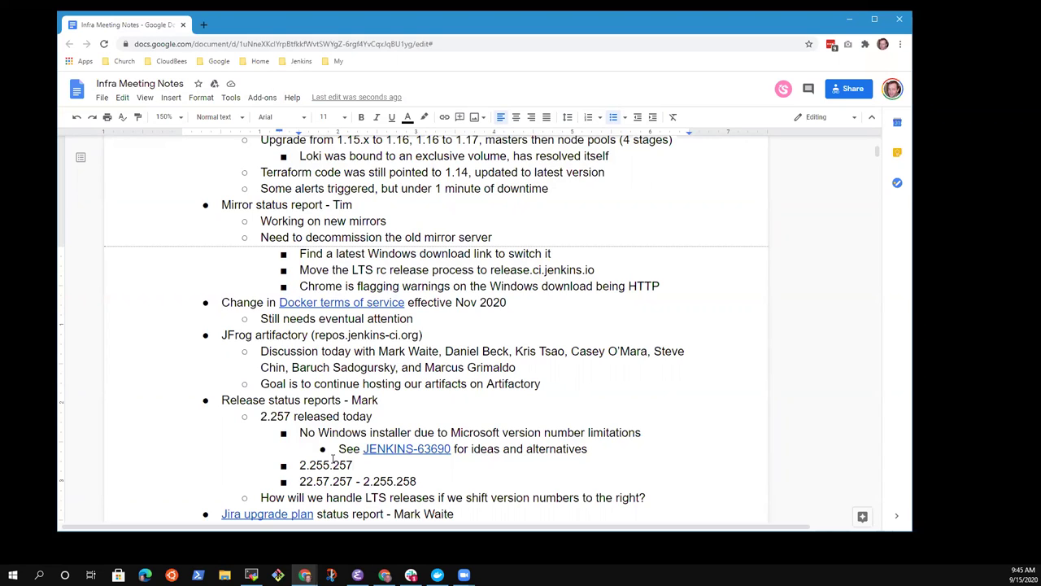
- Add a bullet below the version range bullet beginning "We're using the DisplayVersion"
key("Down")
key("Down")
key("End")
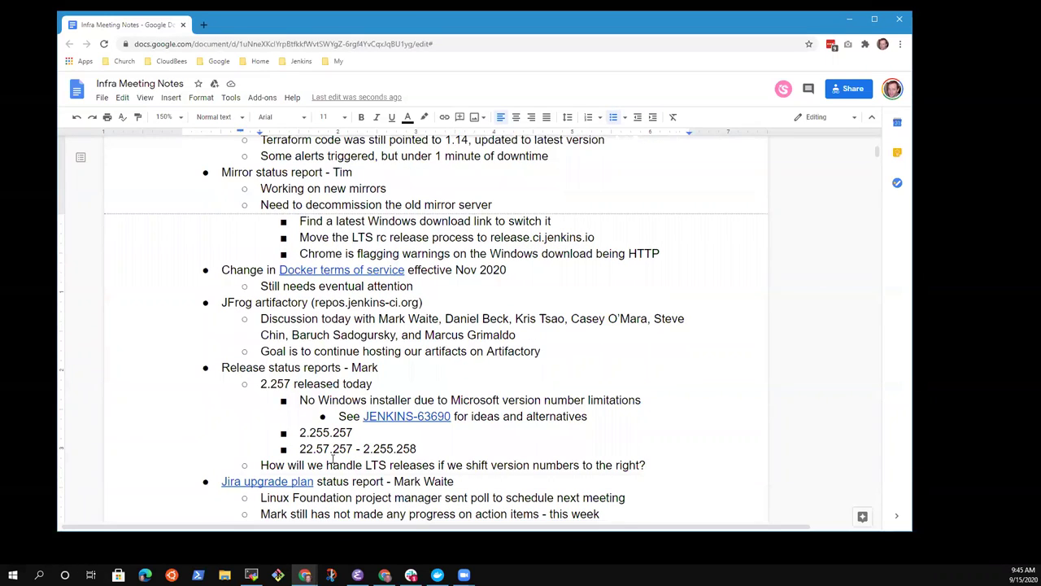
key("Return")
type("We're using ")
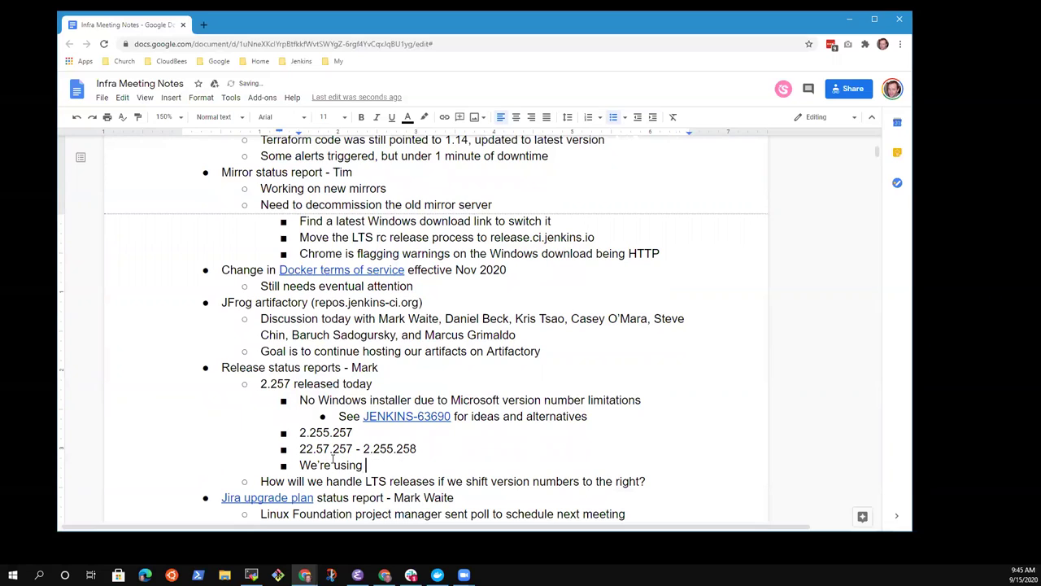
type("the Diospl")
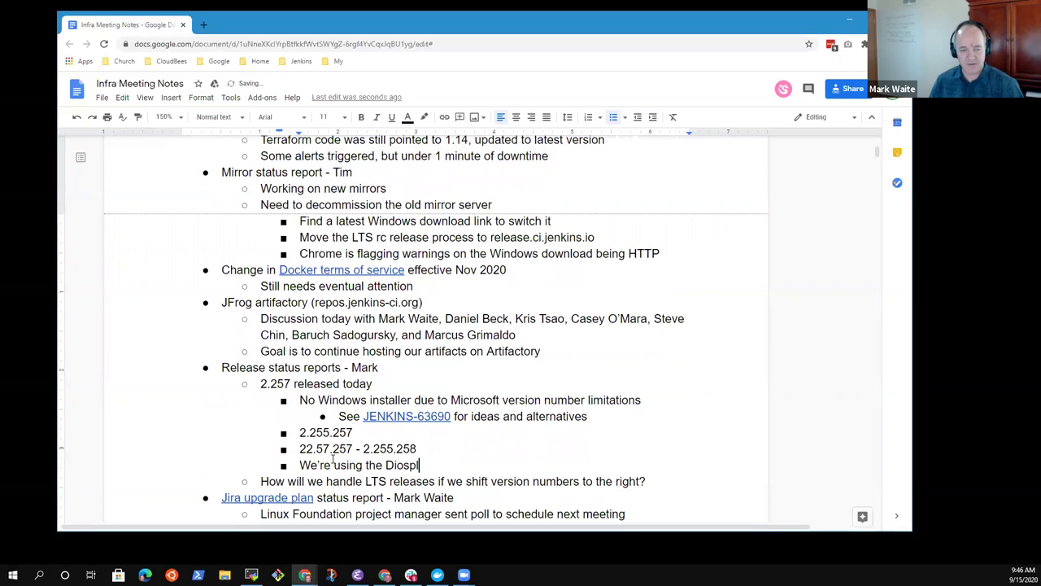
key("BackSpace")
key("BackSpace")
key("BackSpace")
key("BackSpace")
type("splay")
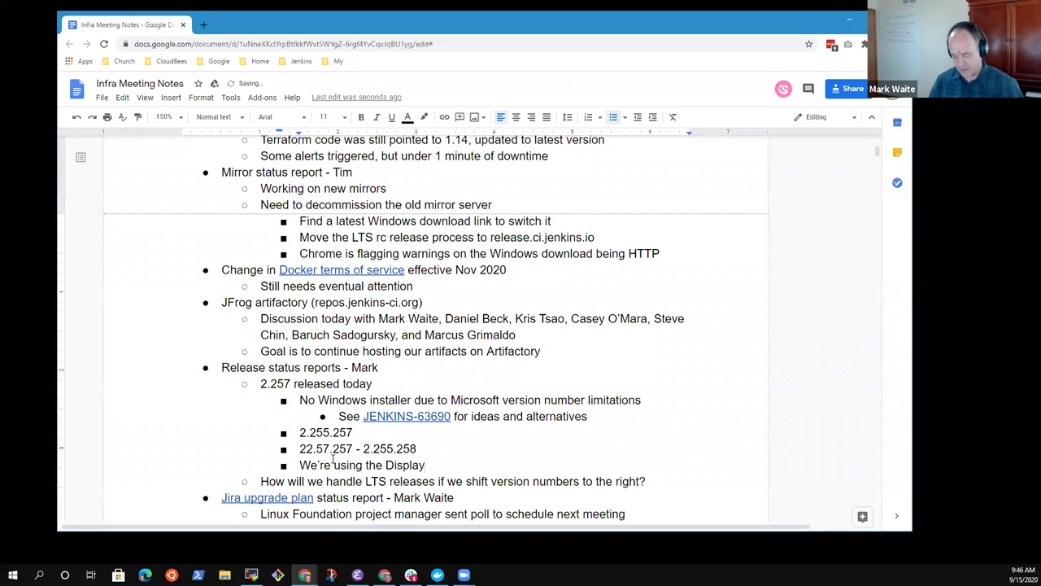
type("Verison")
key("BackSpace")
key("BackSpace")
key("BackSpace")
key("BackSpace")
type("sion")
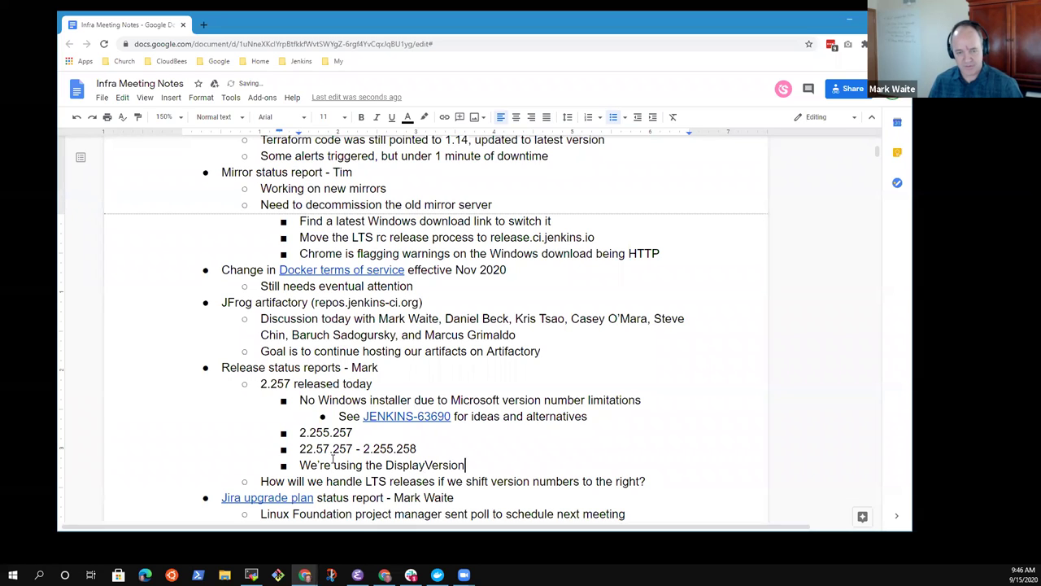
- Continue the DisplayVersion bullet with "already in LTS, can extend to weekly?"
type(" already us")
key("BackSpace")
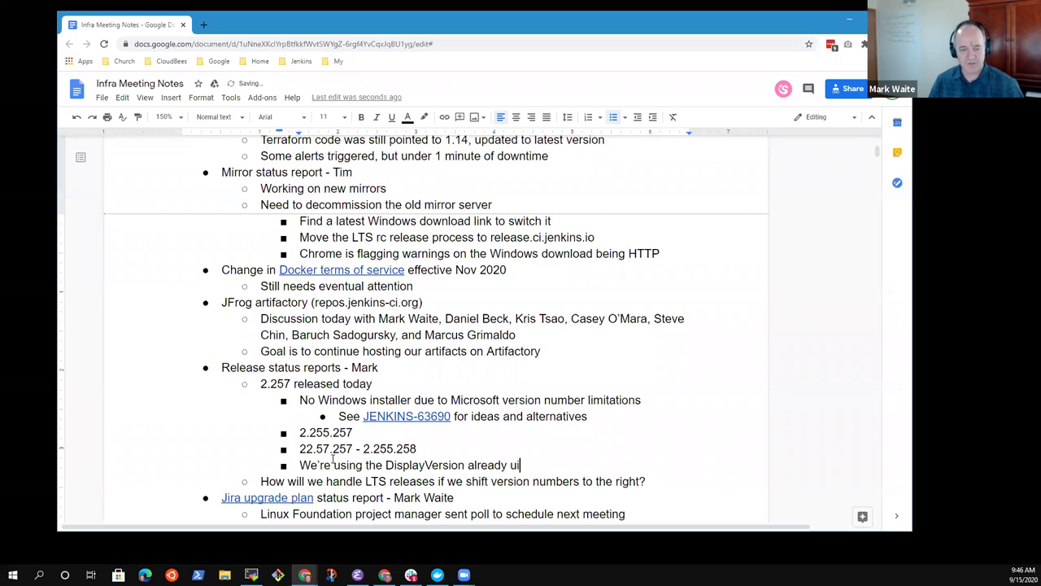
key("BackSpace")
type("in the")
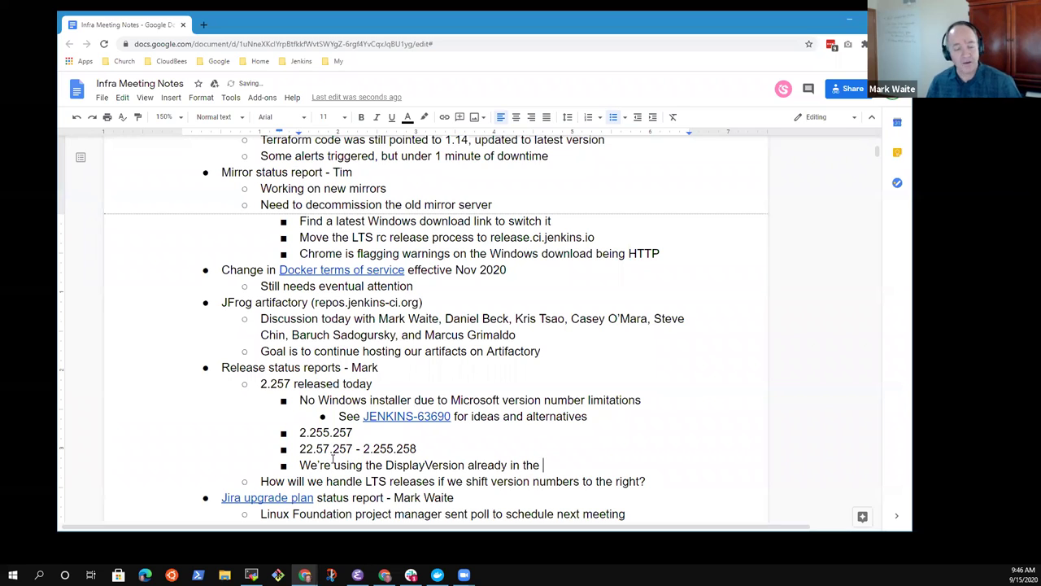
key("ctrl+shift+Left")
key("BackSpace")
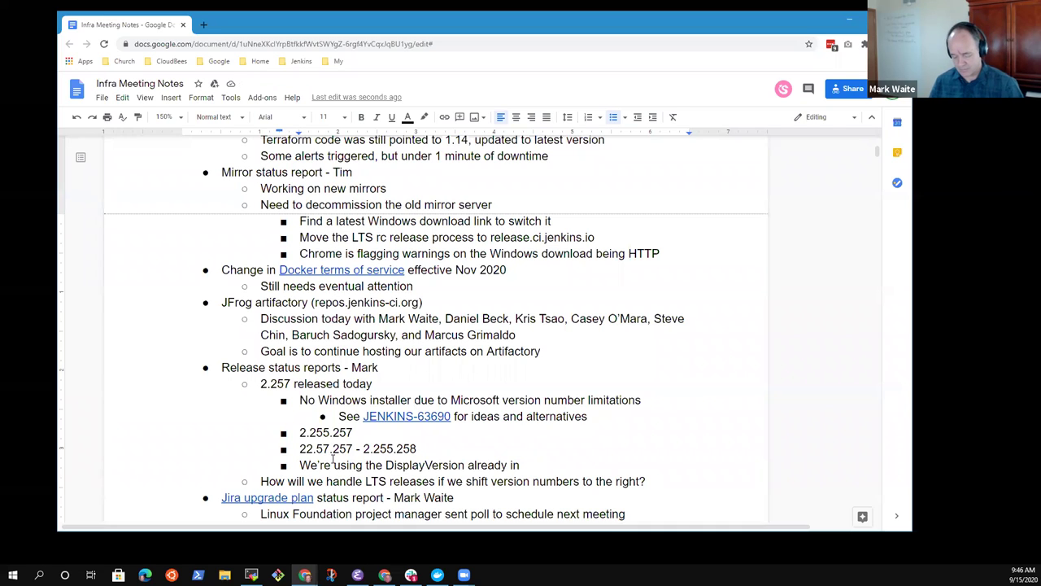
type("LTS, can ext")
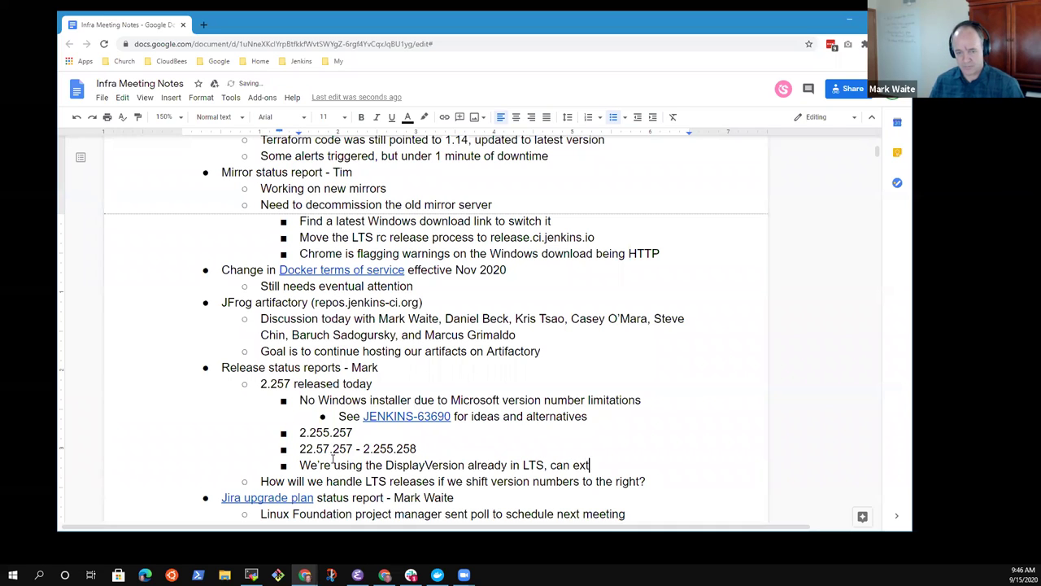
type("end to weke")
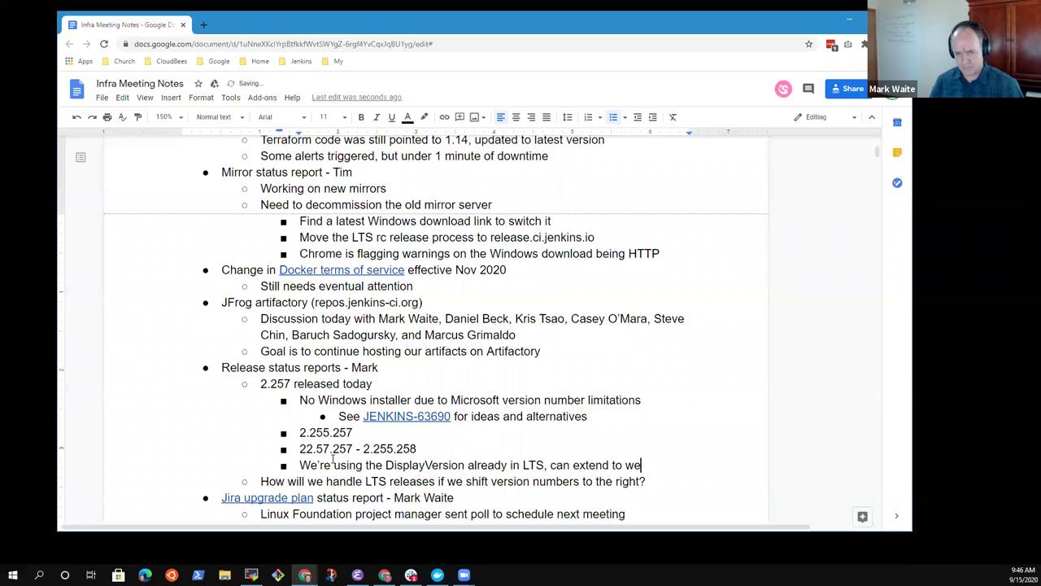
key("BackSpace")
key("BackSpace")
type("ekly?")
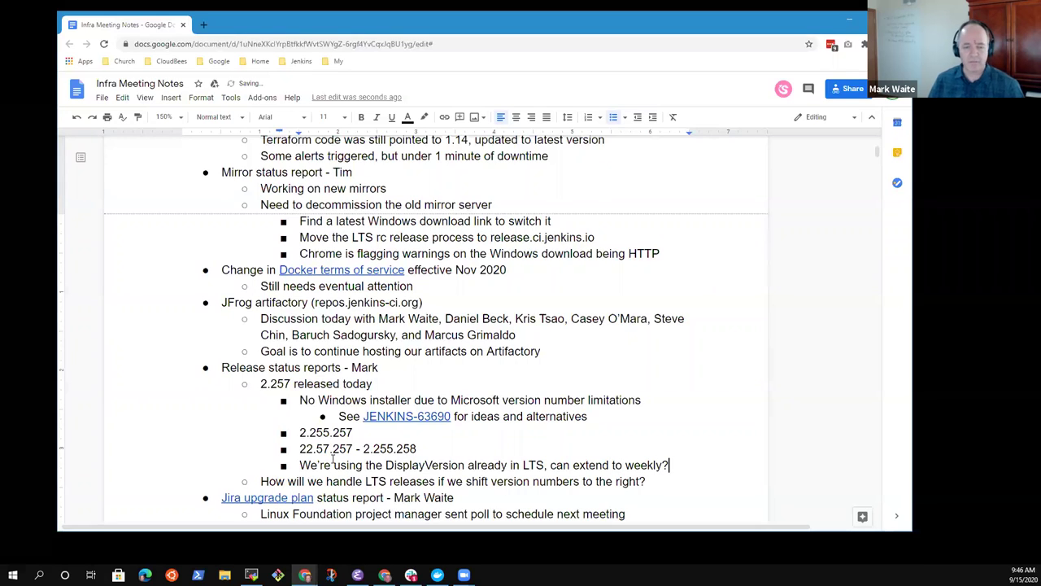
key("Down")
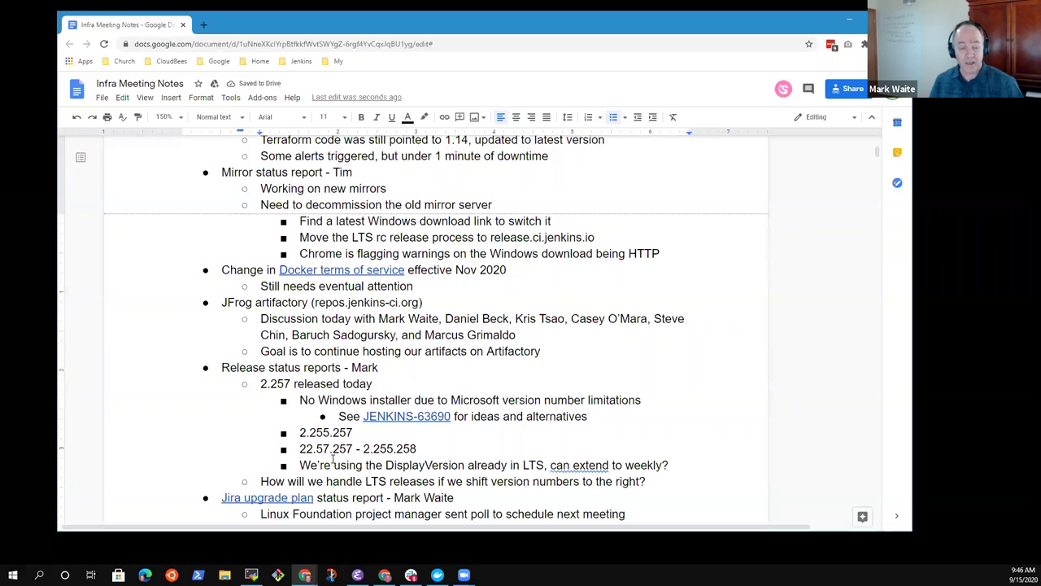
- Show the address behind the JENKINS-63690 link, and return to the end of the LTS releases question
key("Up")
key("Up")
key("Up")
key("Up")
key("ctrl+Left")
key("ctrl+Left")
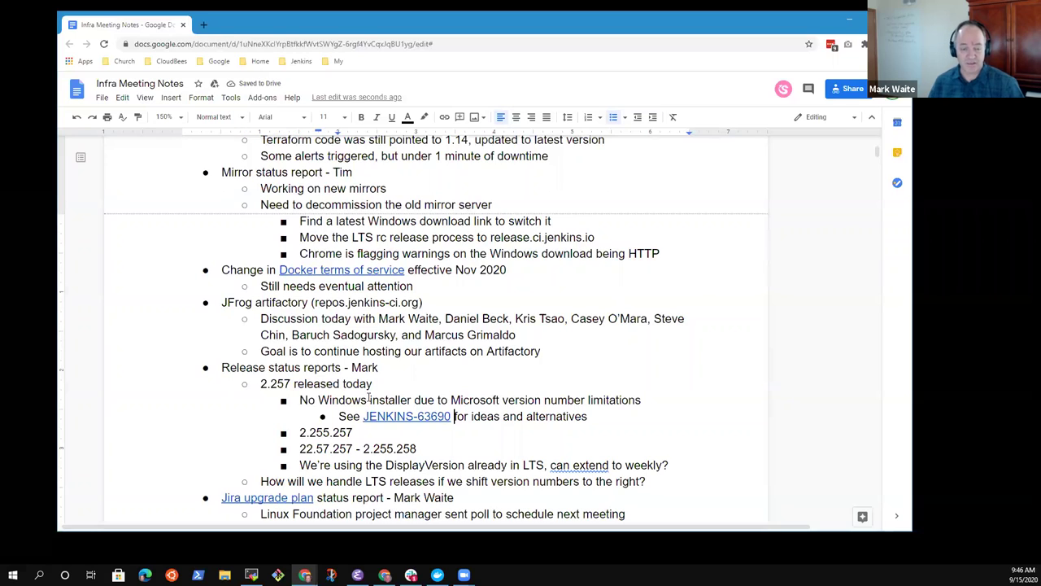
left_click(386, 415)
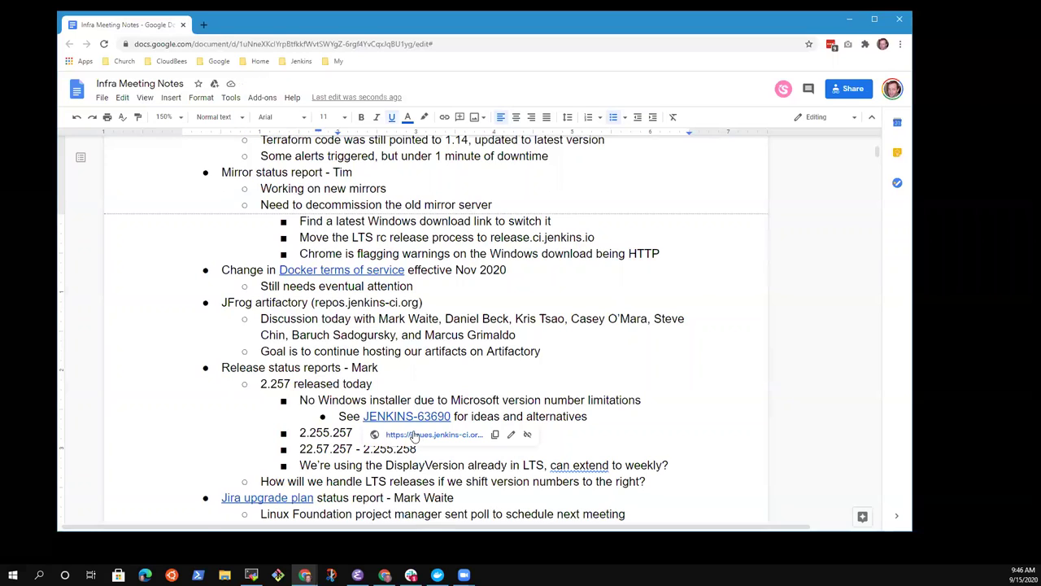
left_click(363, 481)
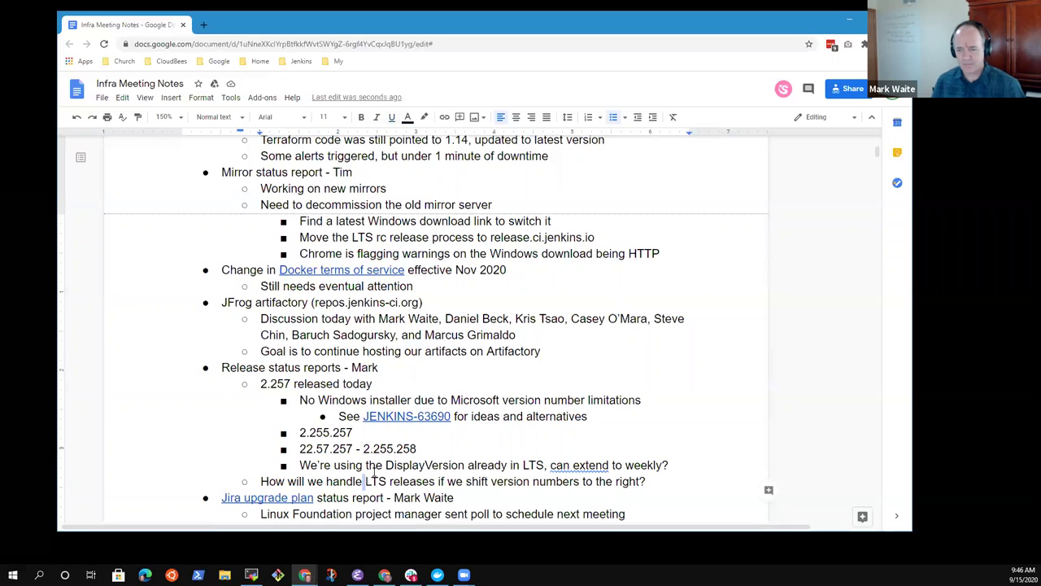
key("Up")
key("Up")
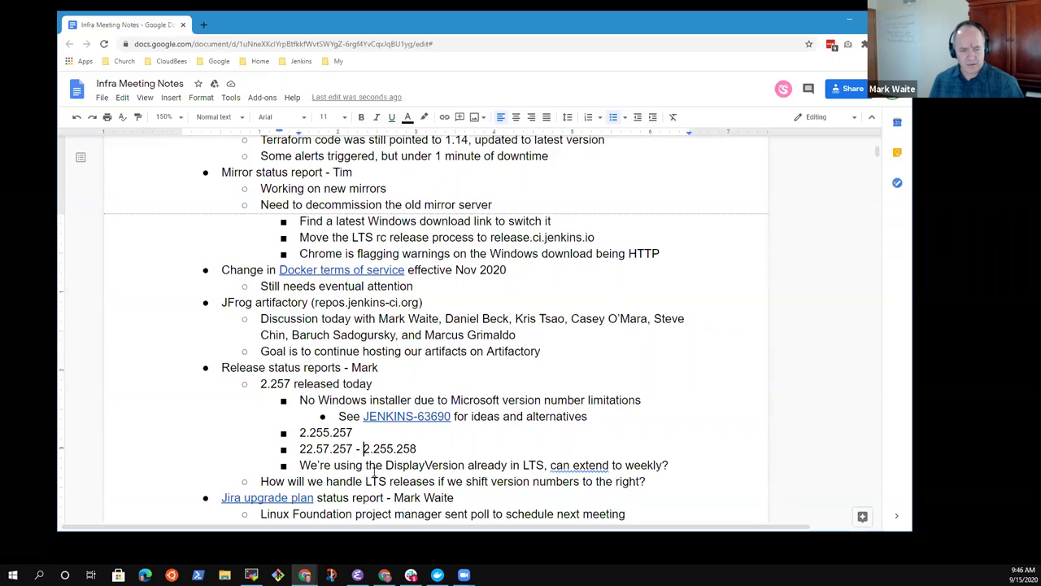
key("Down")
key("Down")
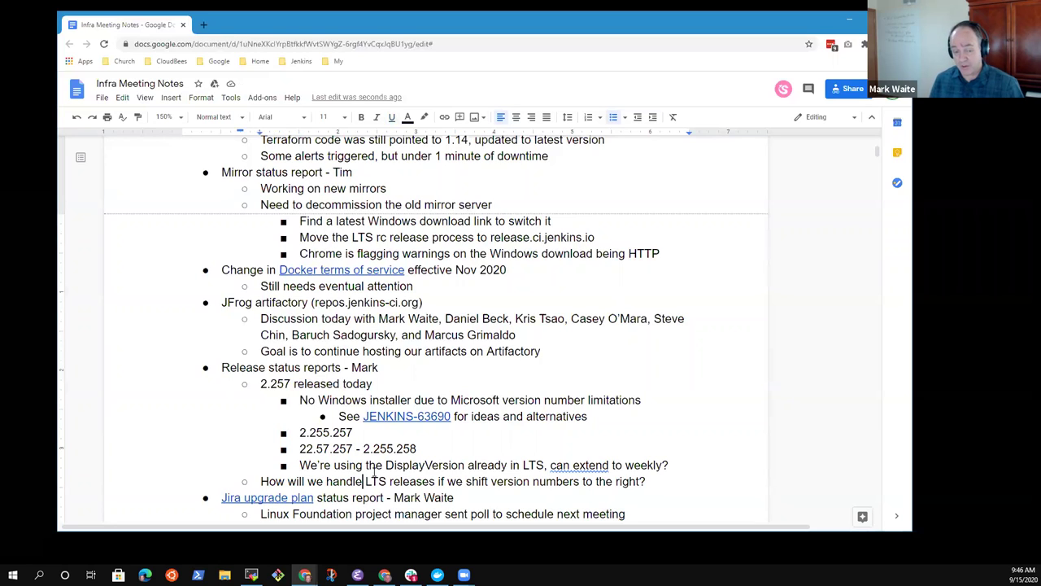
key("End")
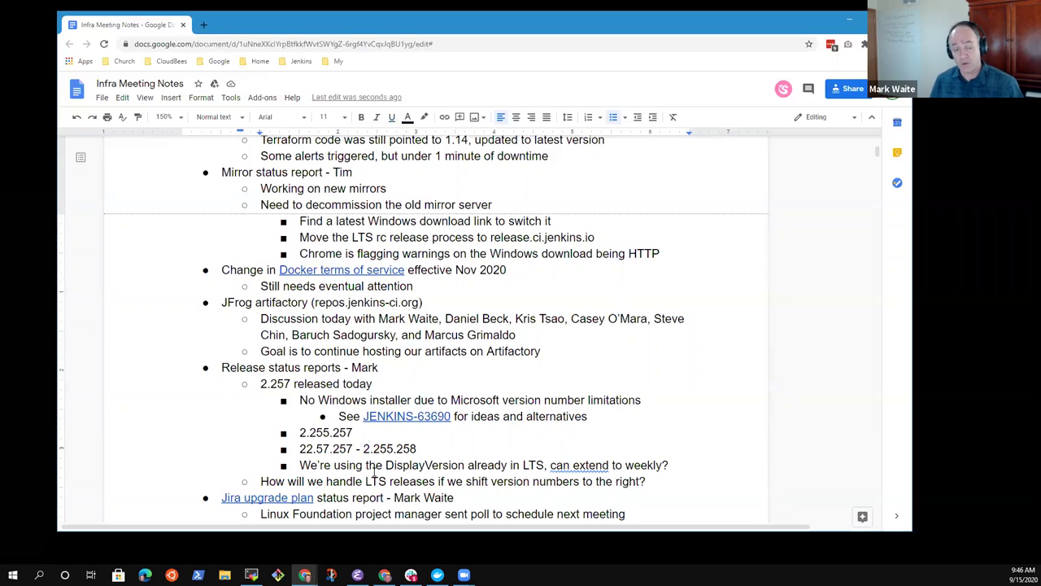
- Remove the word "can" before "extend to weekly?" in the DisplayVersion bullet
key("Up")
key("ctrl+Left")
key("ctrl+Left")
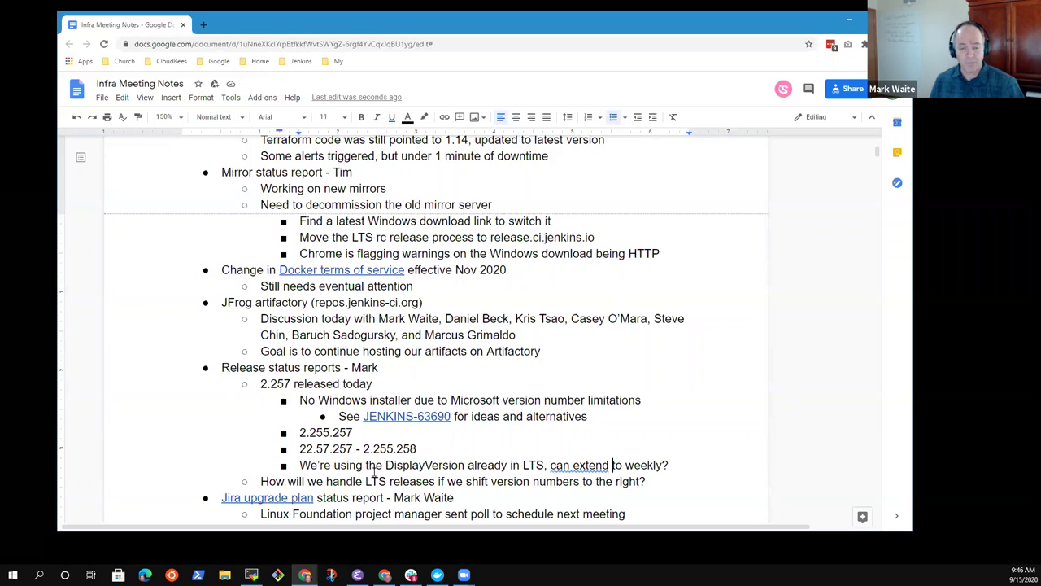
key("ctrl+Left")
key("ctrl+BackSpace")
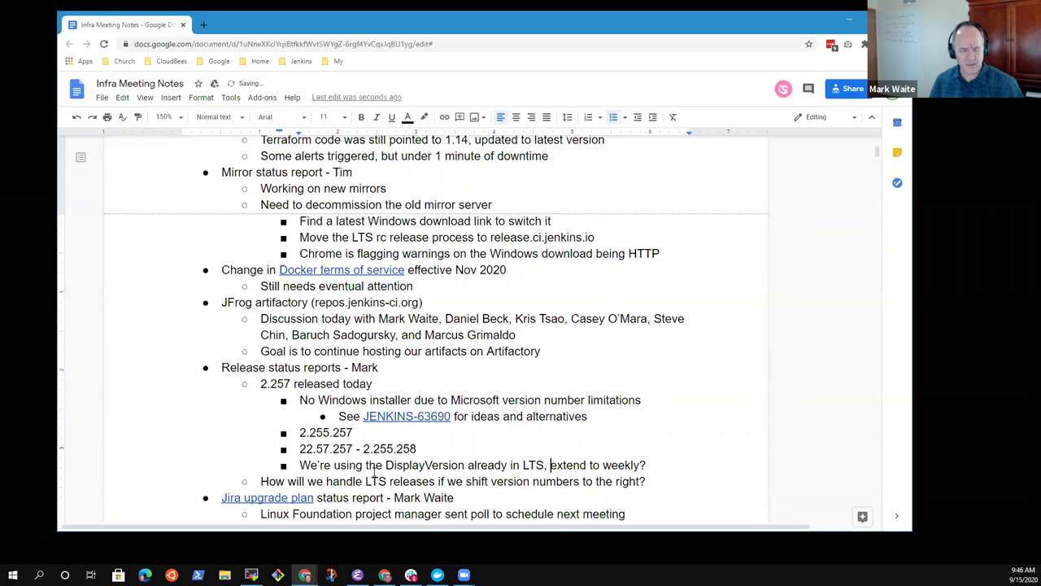
key("Down")
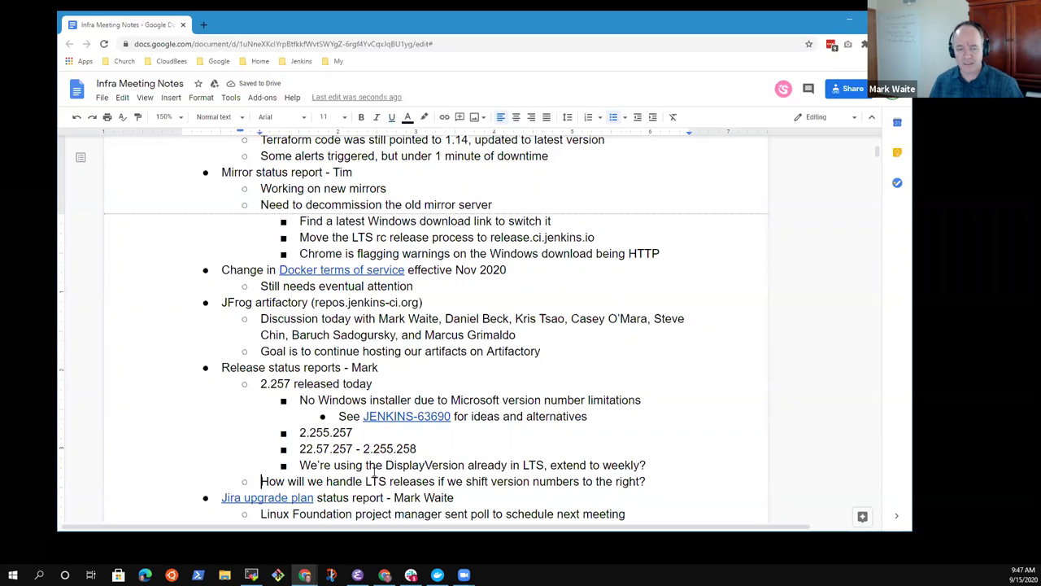
- Look through the notes from the LTS releases question down to the NDA item under Oracle Cloud
key("Down")
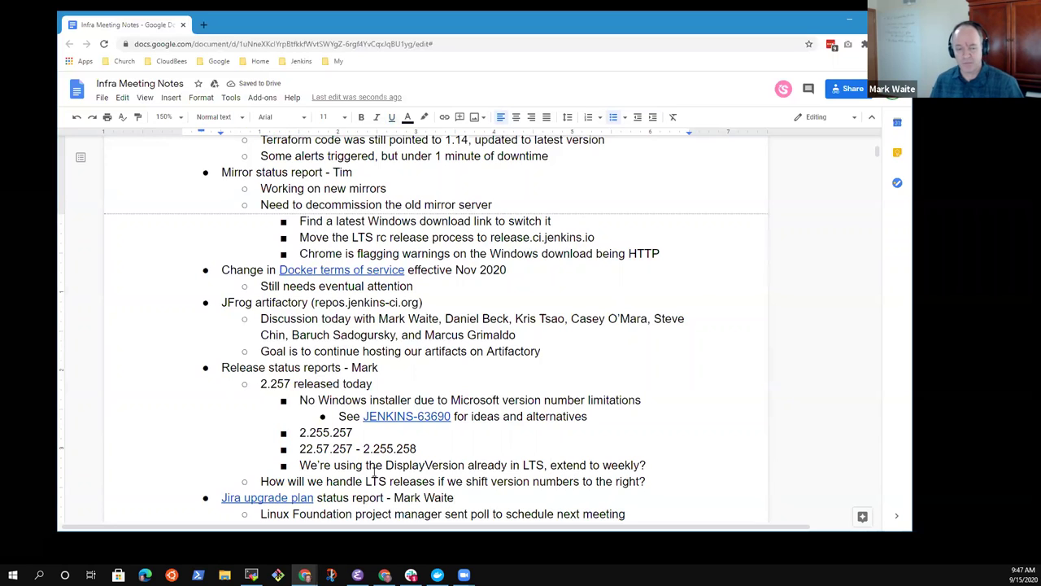
key("Up")
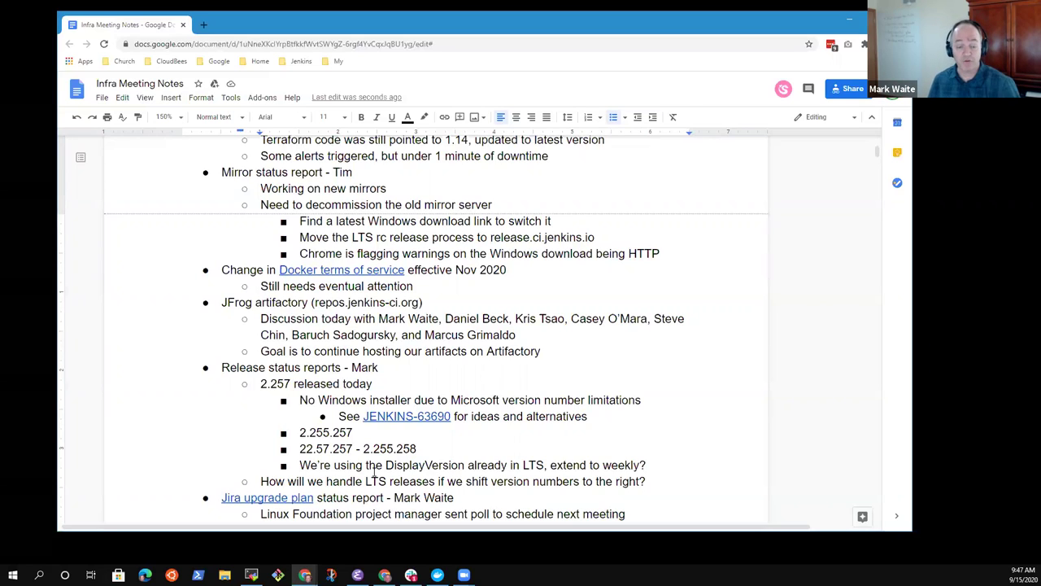
key("Down")
key("Down")
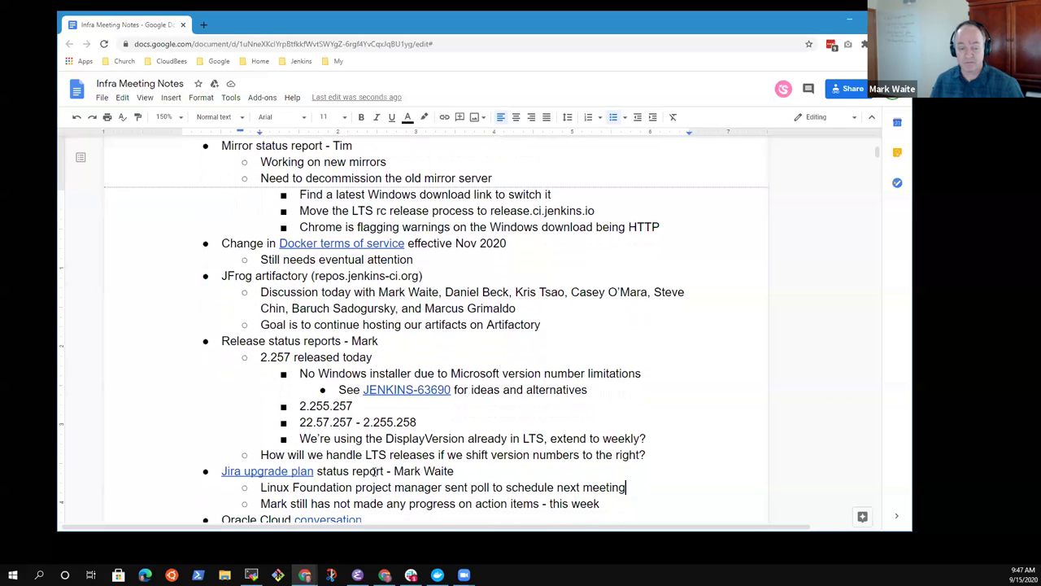
key("Down")
key("Down")
key("Down")
key("Down")
key("Down")
key("Down")
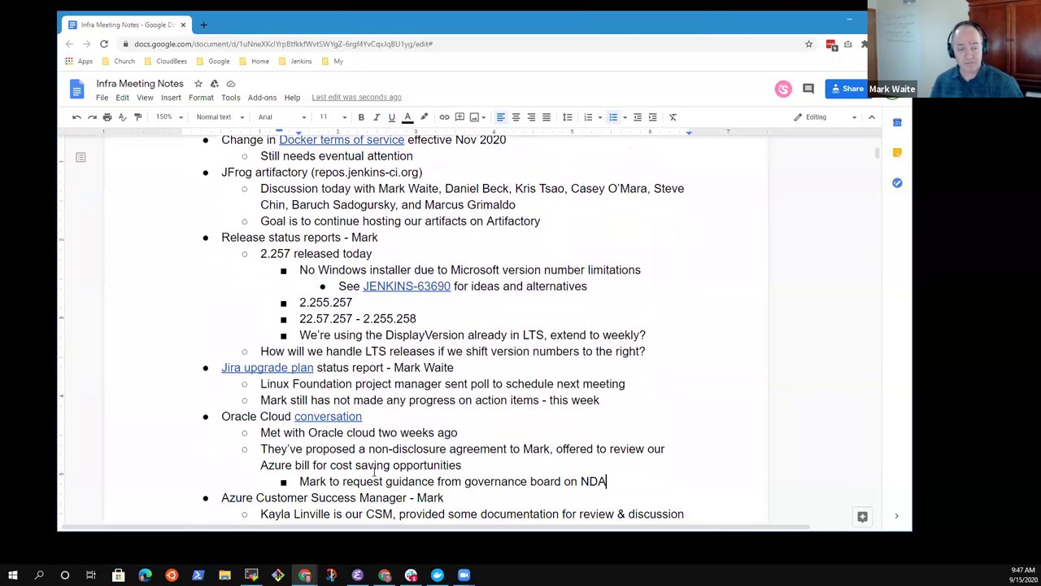
- Highlight the Jira upgrade plan status report heading and its two sub-bullets one after another
key("Up")
key("Up")
key("Up")
key("Up")
key("Up")
key("Up")
key("Up")
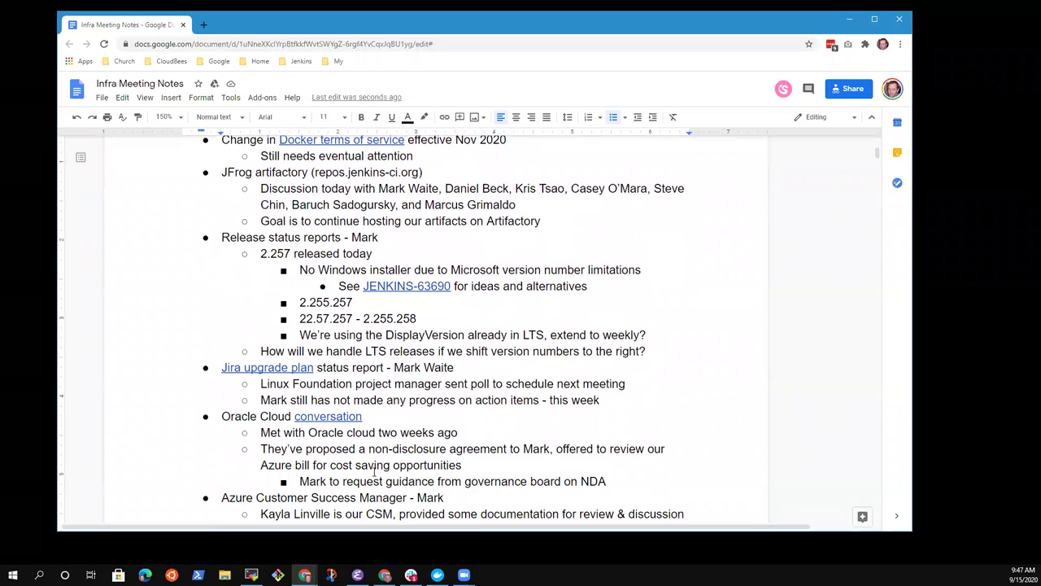
key("shift+Home")
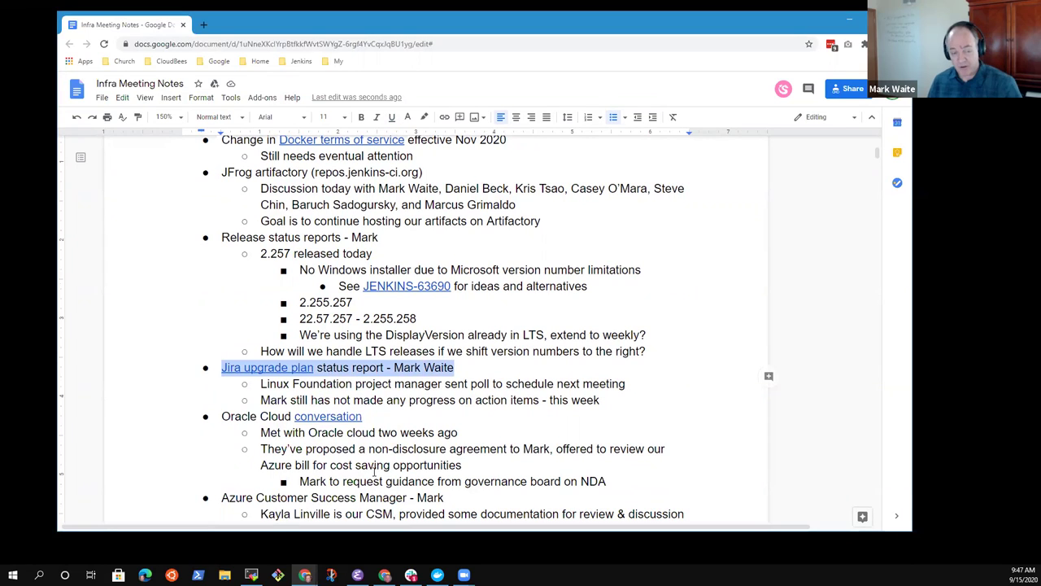
key("Down")
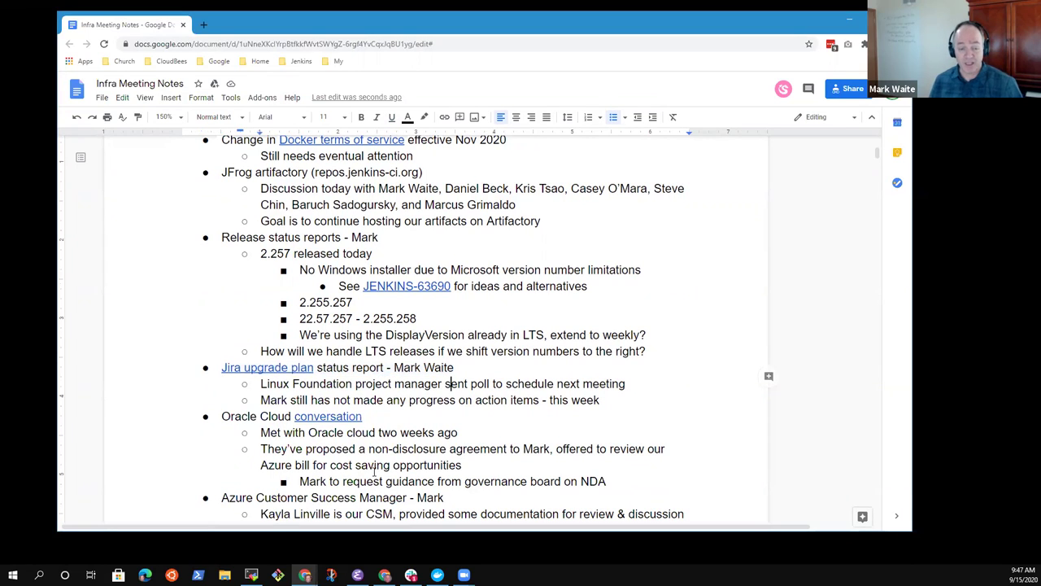
key("shift+End")
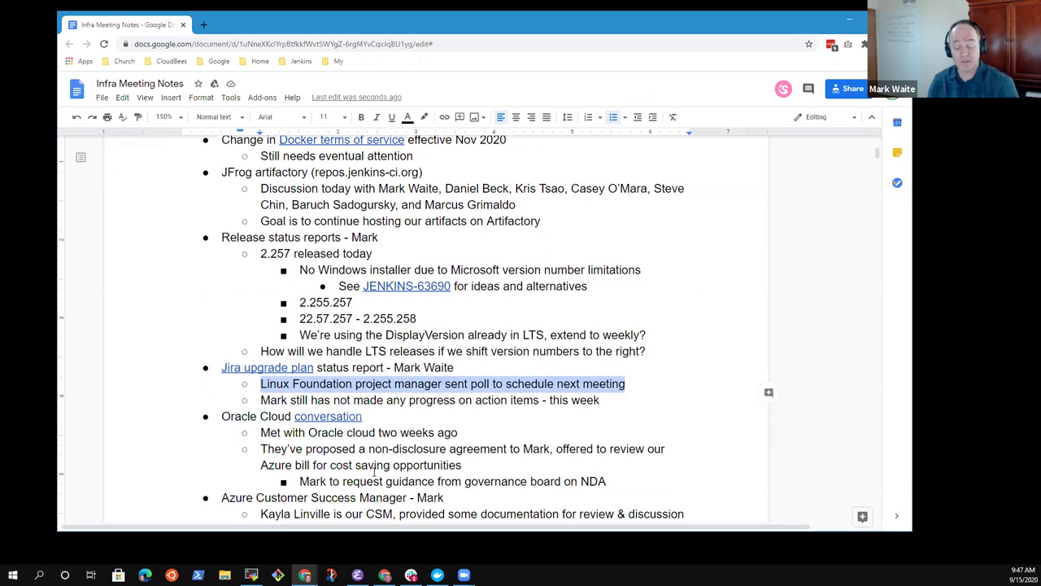
key("Down")
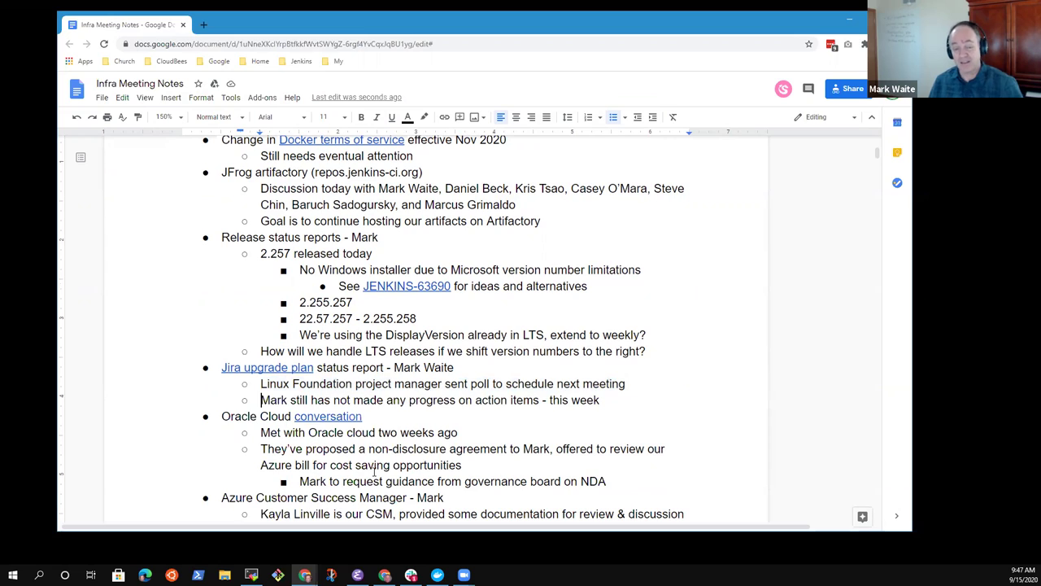
key("shift+End")
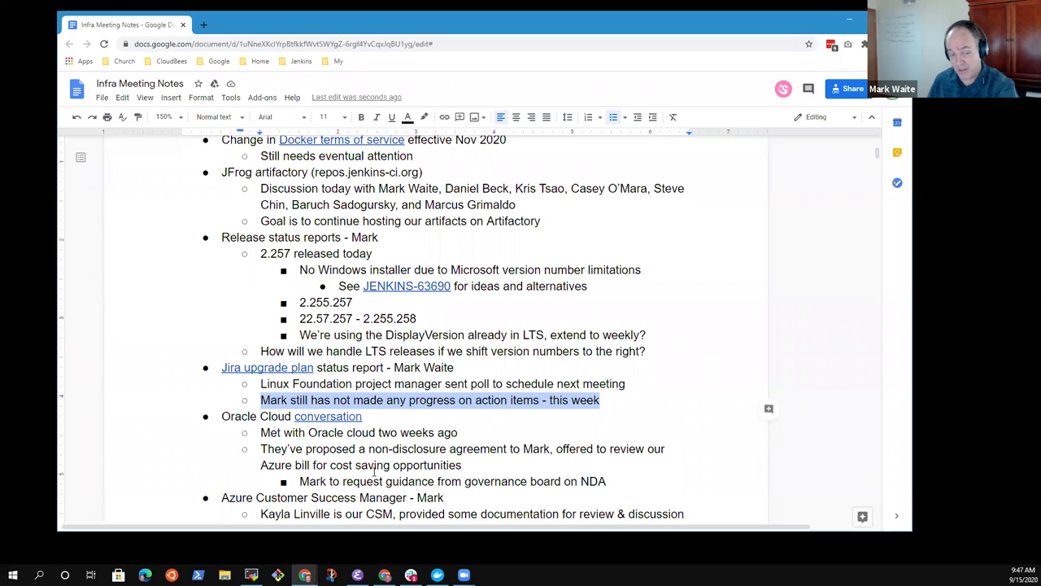
- Highlight the last sub-bullet of the Jira upgrade plan, about progress on action items, once more
key("Right")
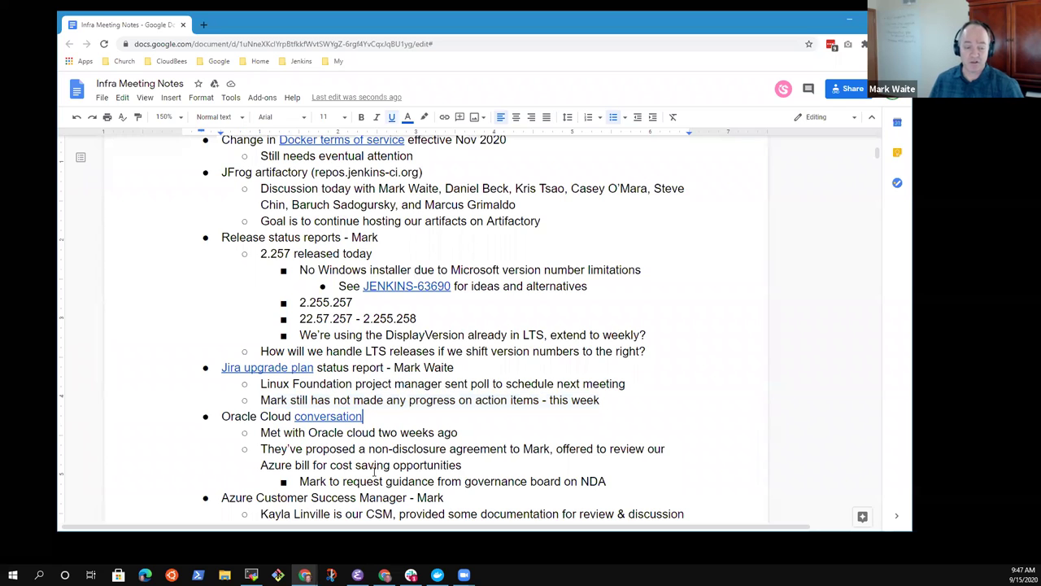
key("Down")
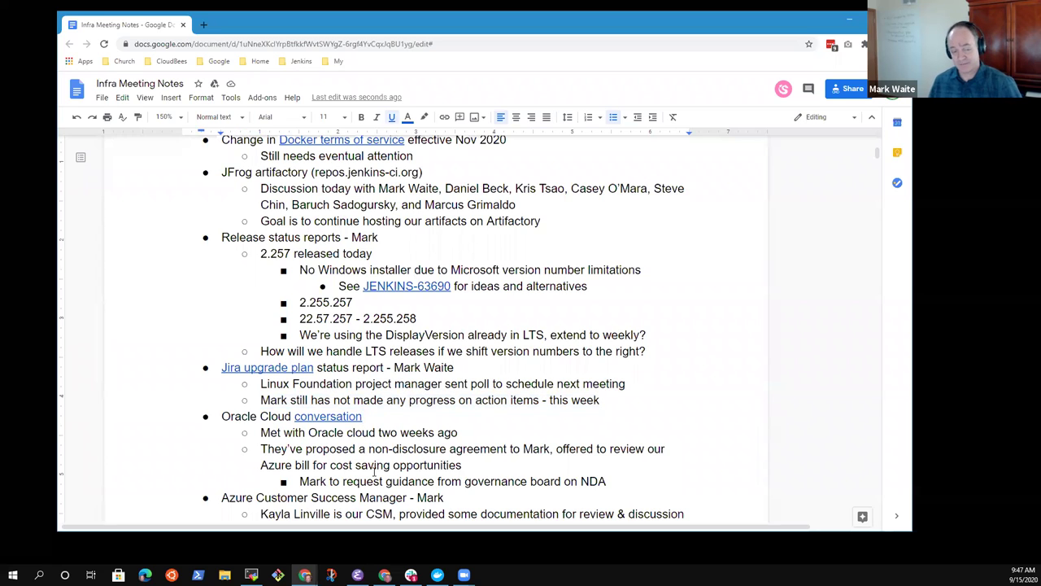
key("Up")
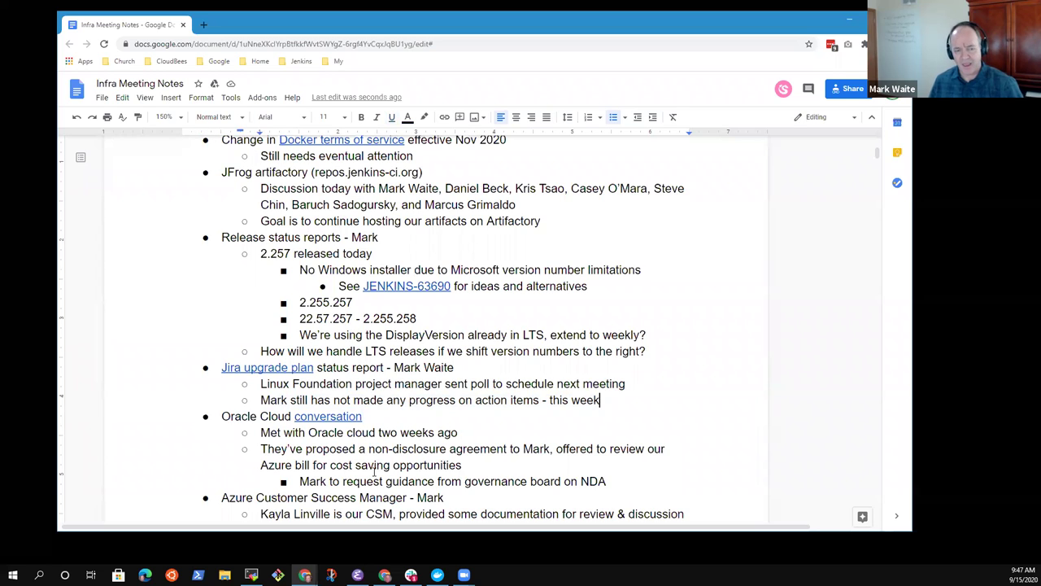
key("shift+End")
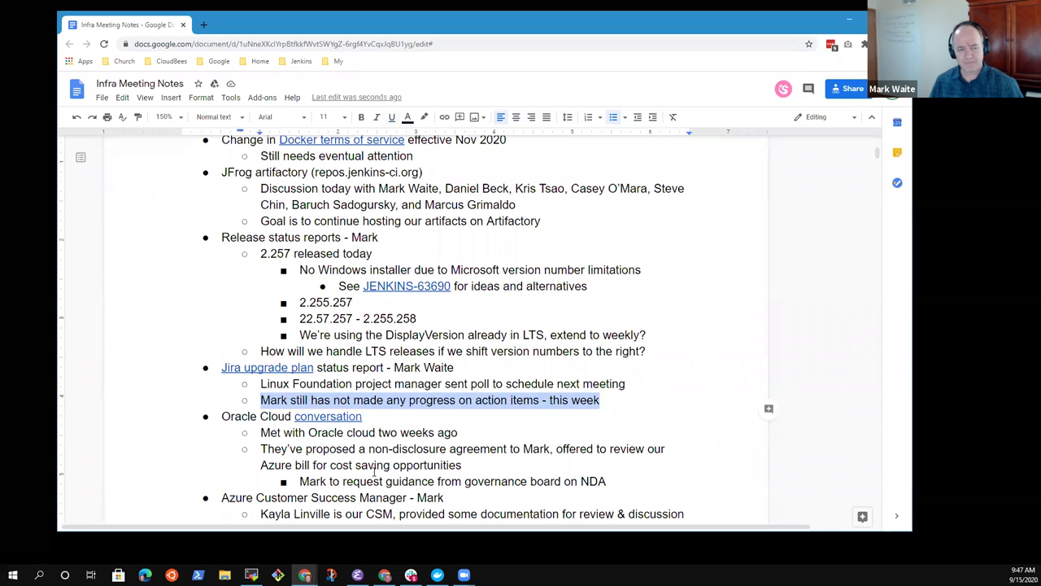
- Highlight the Oracle Cloud conversation heading and each of its sub-bullets one after another, down to the NDA guidance item
key("Down")
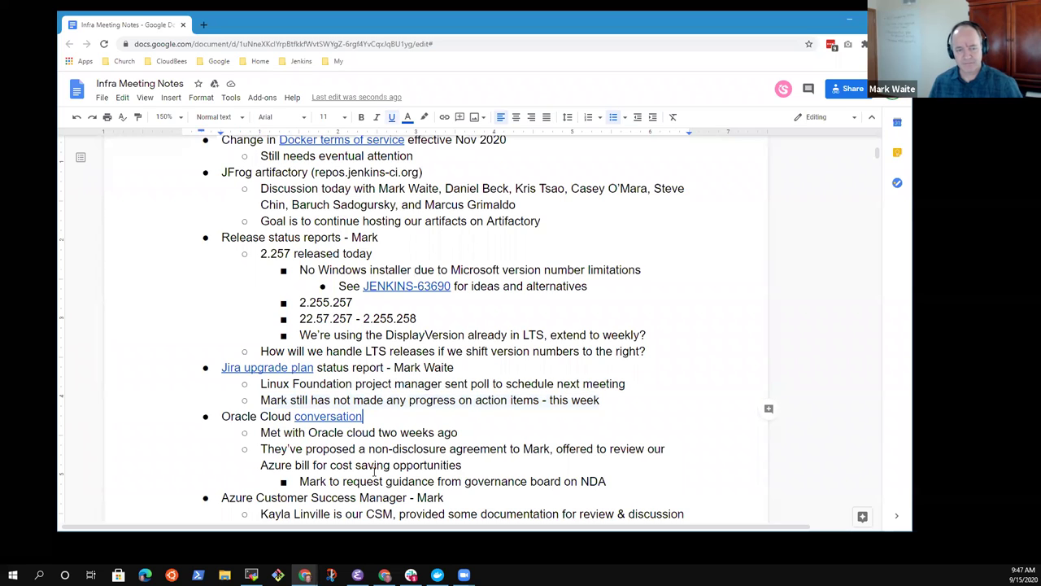
key("Home")
key("shift+End")
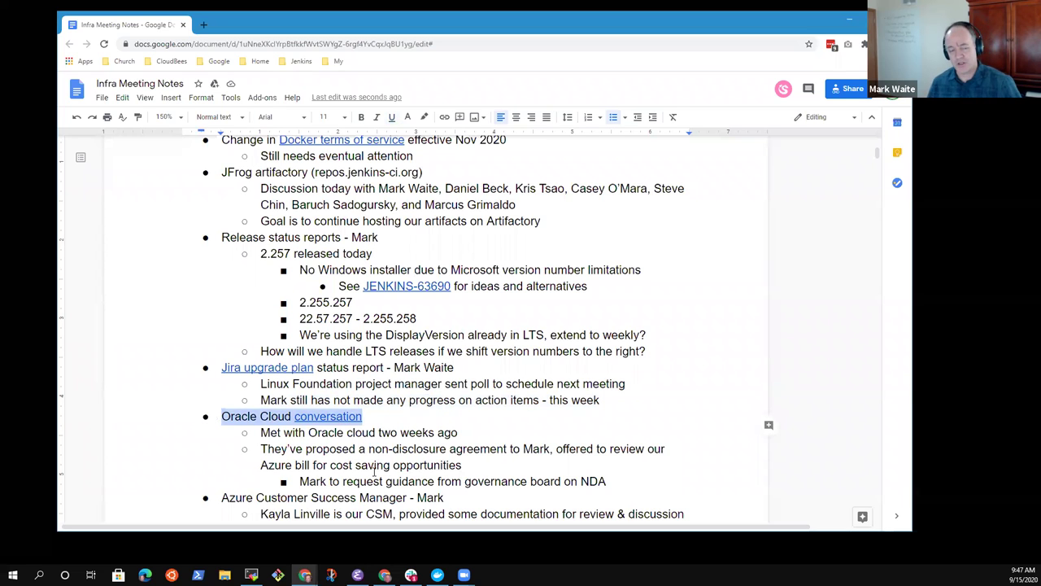
scroll(251, 443, "down", 2)
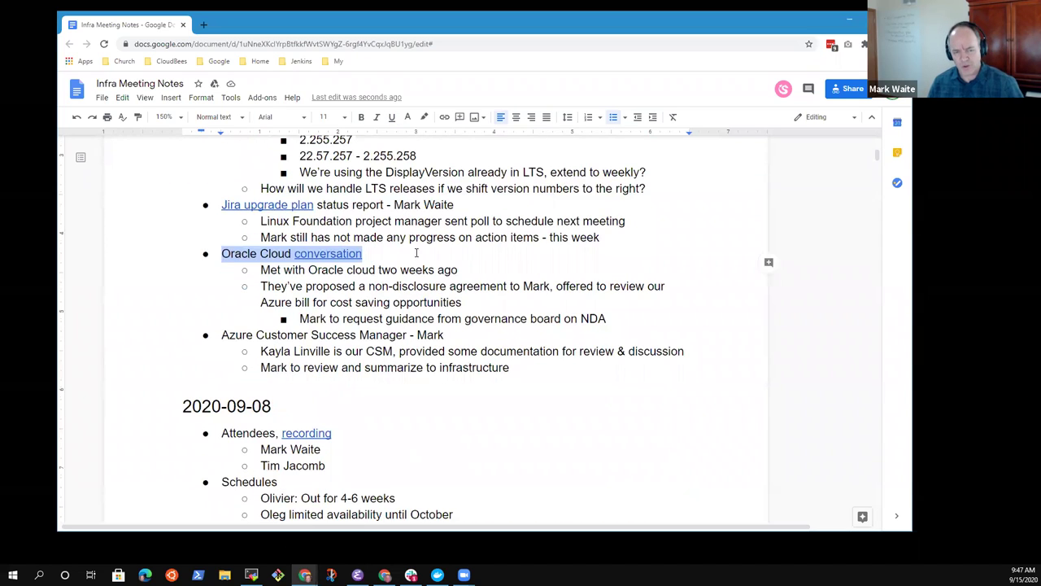
triple_click(425, 272)
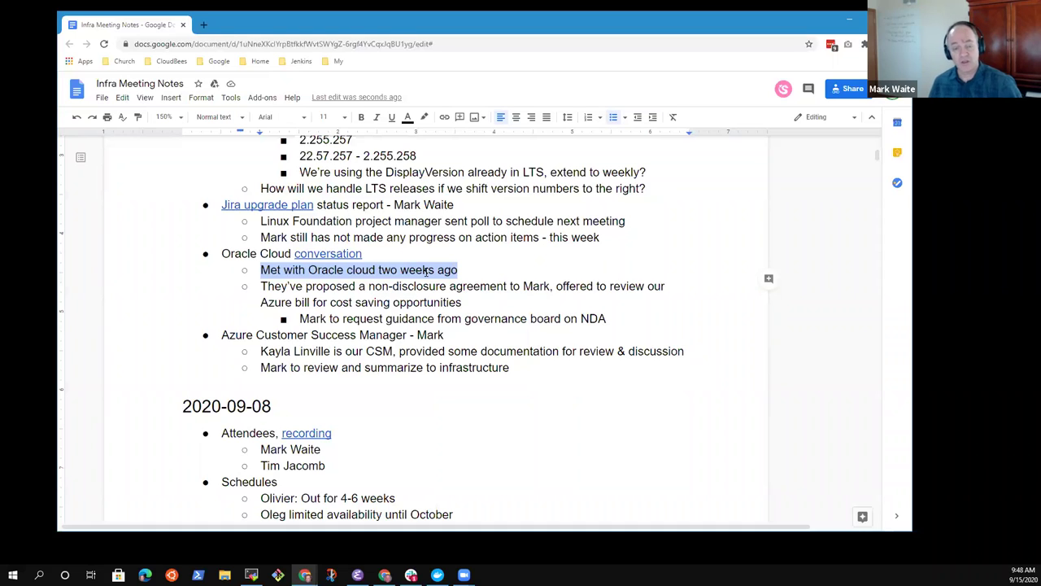
key("Down")
key("shift+Down")
key("shift+Down")
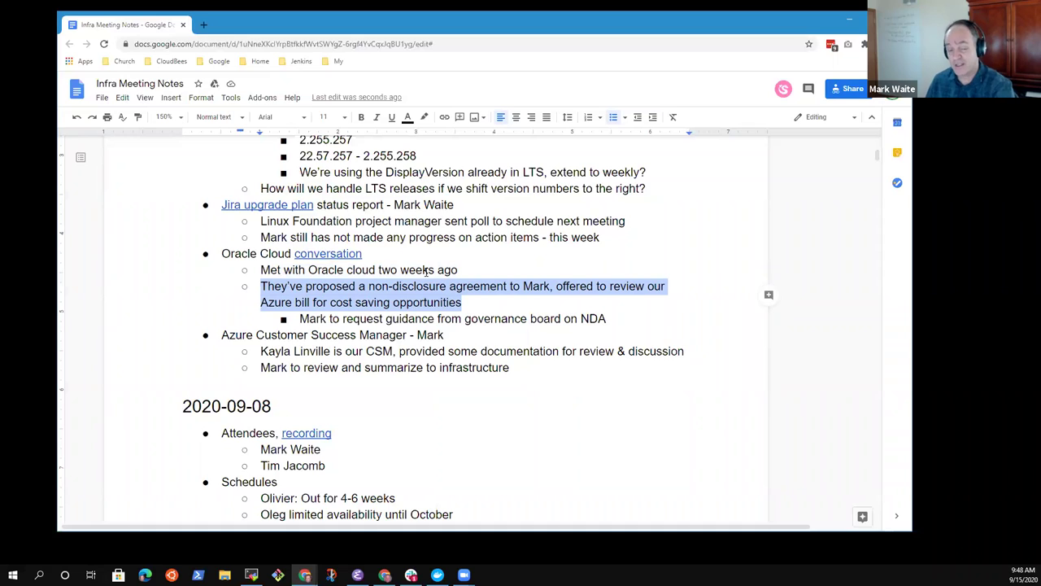
key("Down")
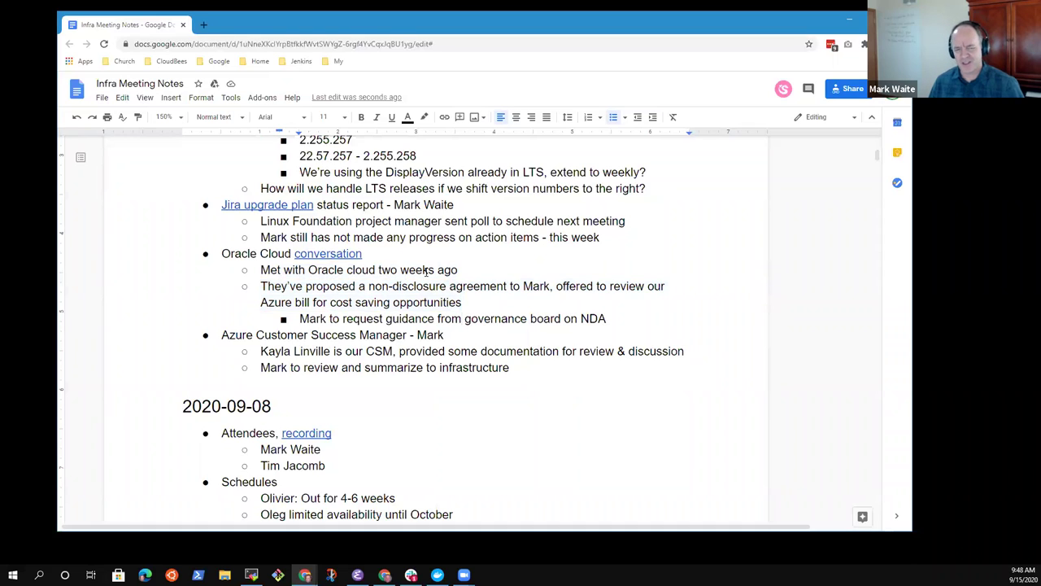
key("shift+Down")
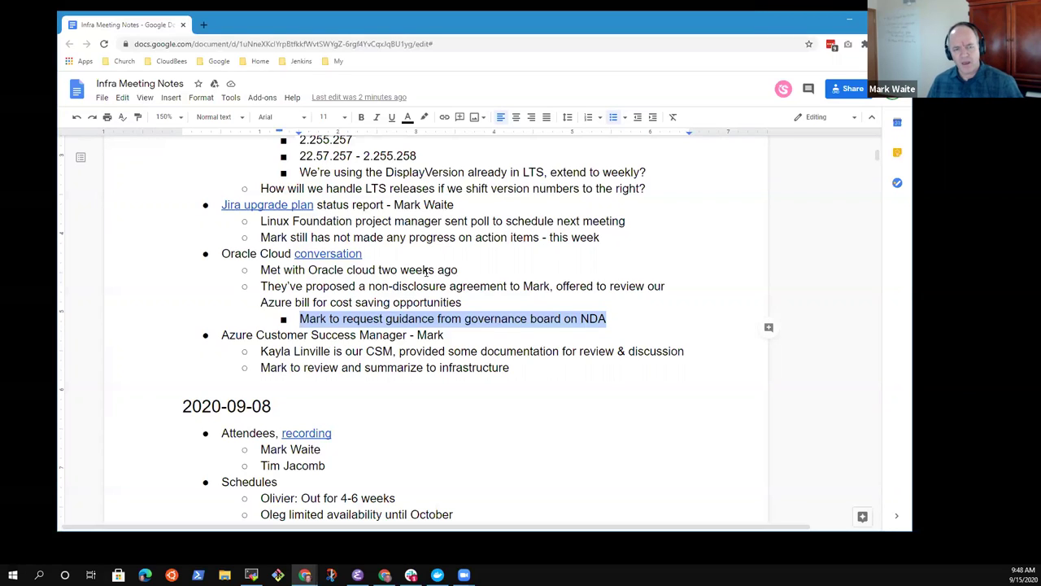
- Highlight the Azure Customer Success Manager heading and its first sub-bullet about the CSM's documentation one after another
key("Left")
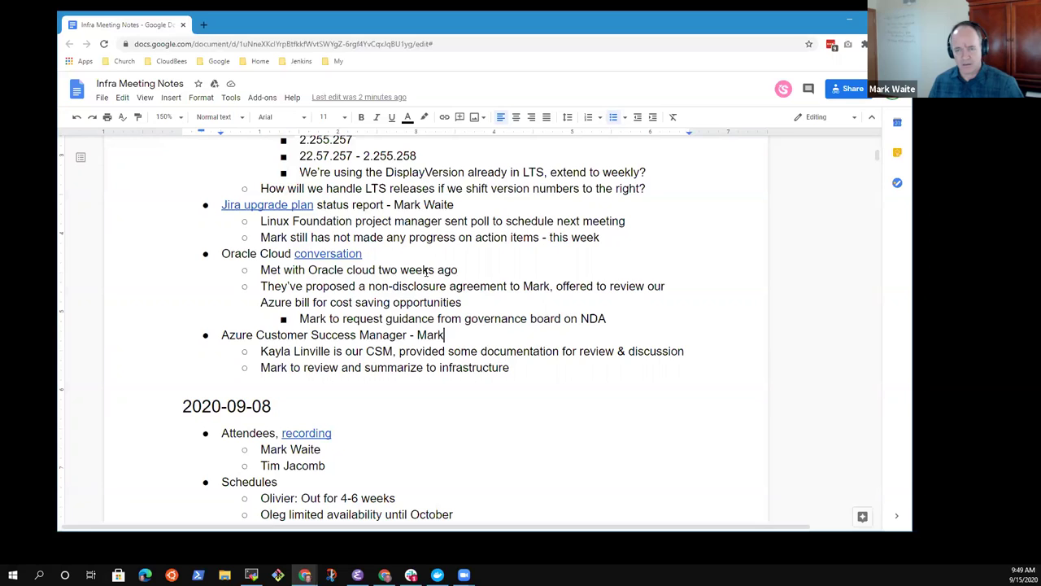
key("Home")
key("shift+End")
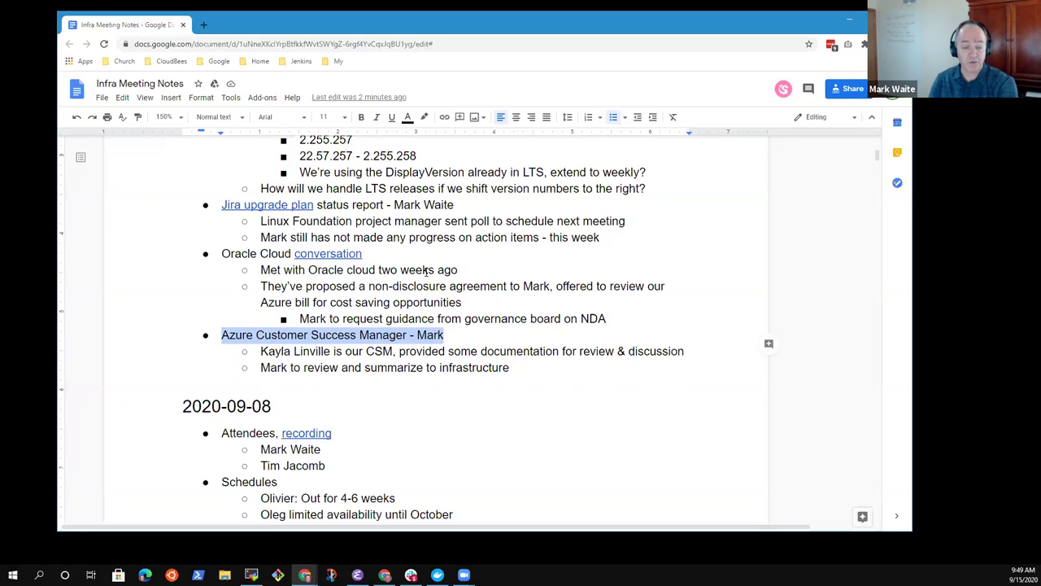
key("Down")
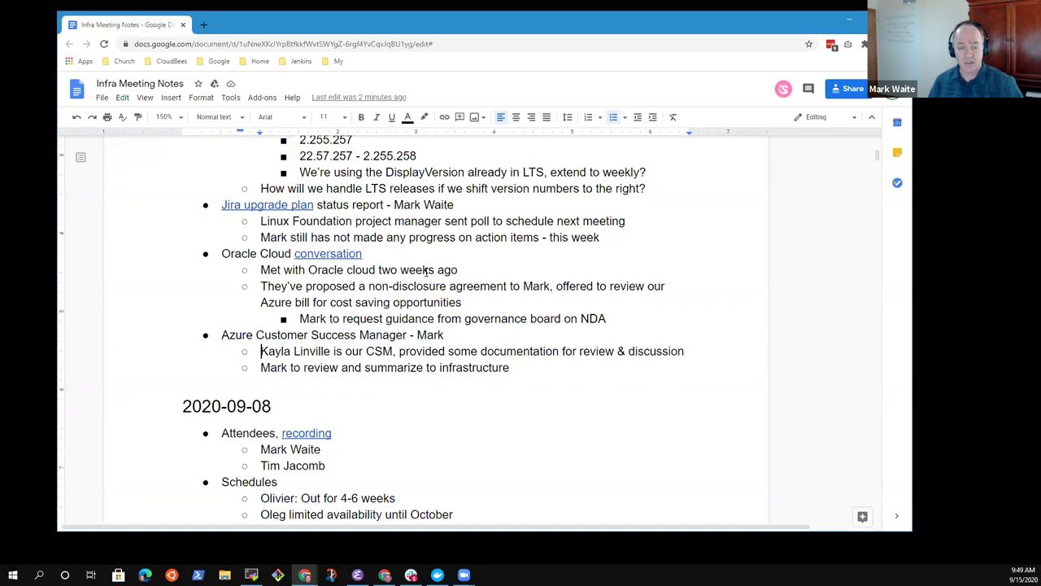
key("shift+End")
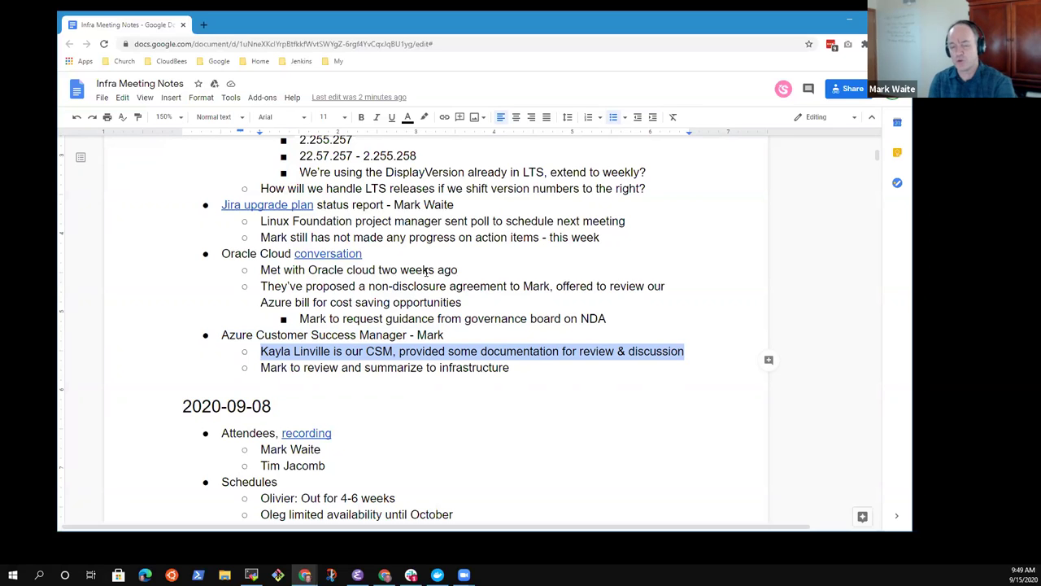
- Append "mailing list" to the "review and summarize to infrastructure" bullet, and return to the start of the 2020-09-15 notes
key("Down")
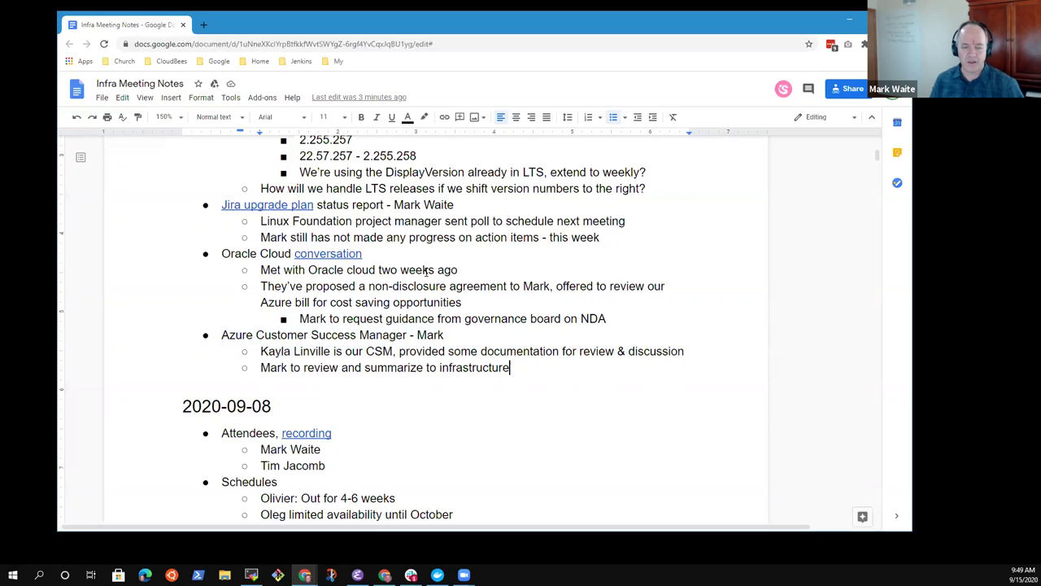
type("mailing list")
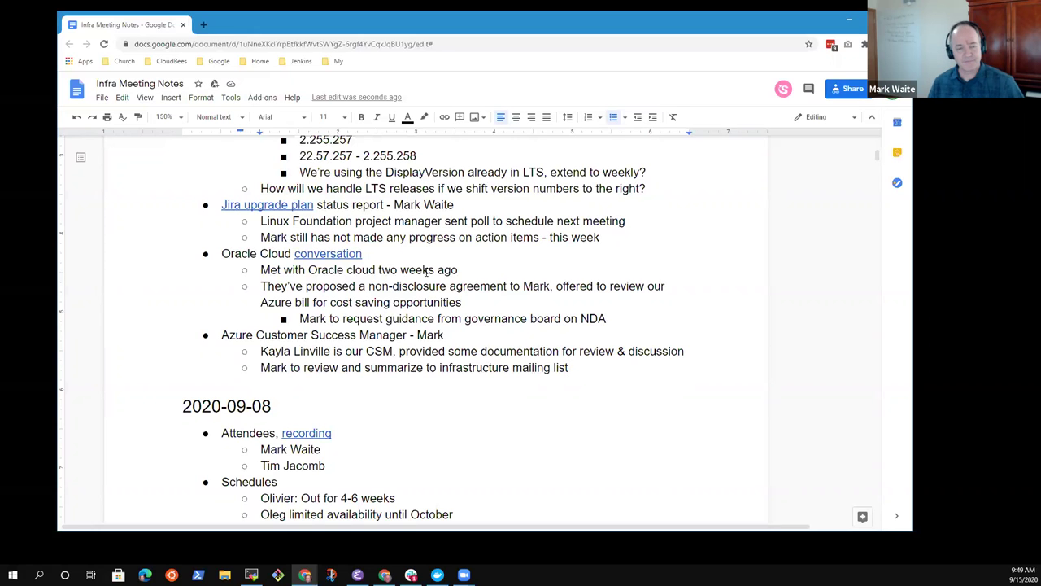
scroll(425, 271, "up", 4)
scroll(426, 272, "up", 8)
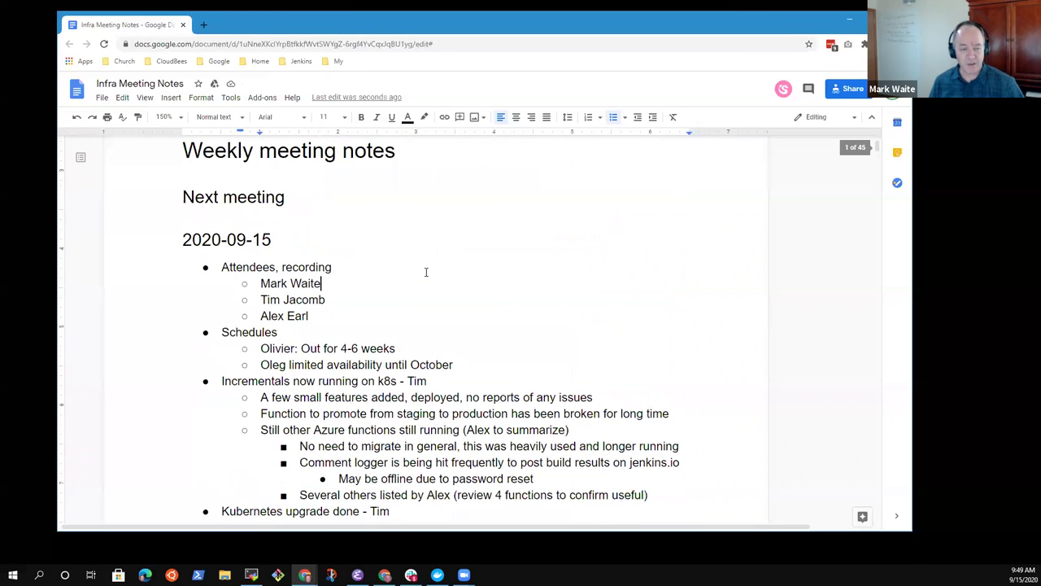